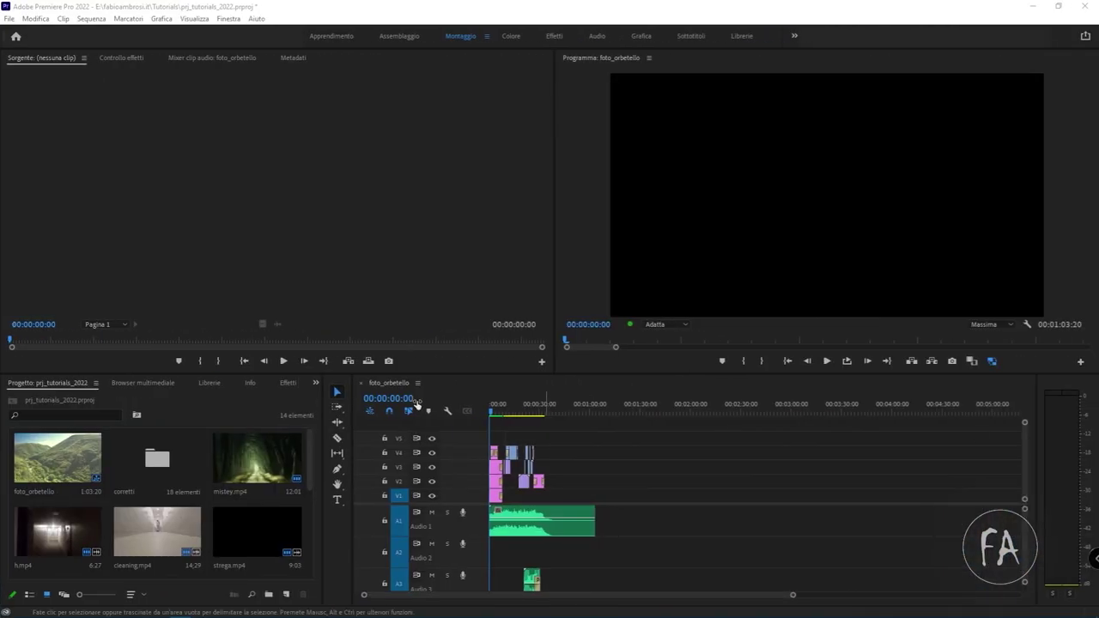
- Stop playback at 00:00:22:05, then select all clips in foto_orbetello and delete them
{"action": "left_click", "coordinate": [510, 410]}
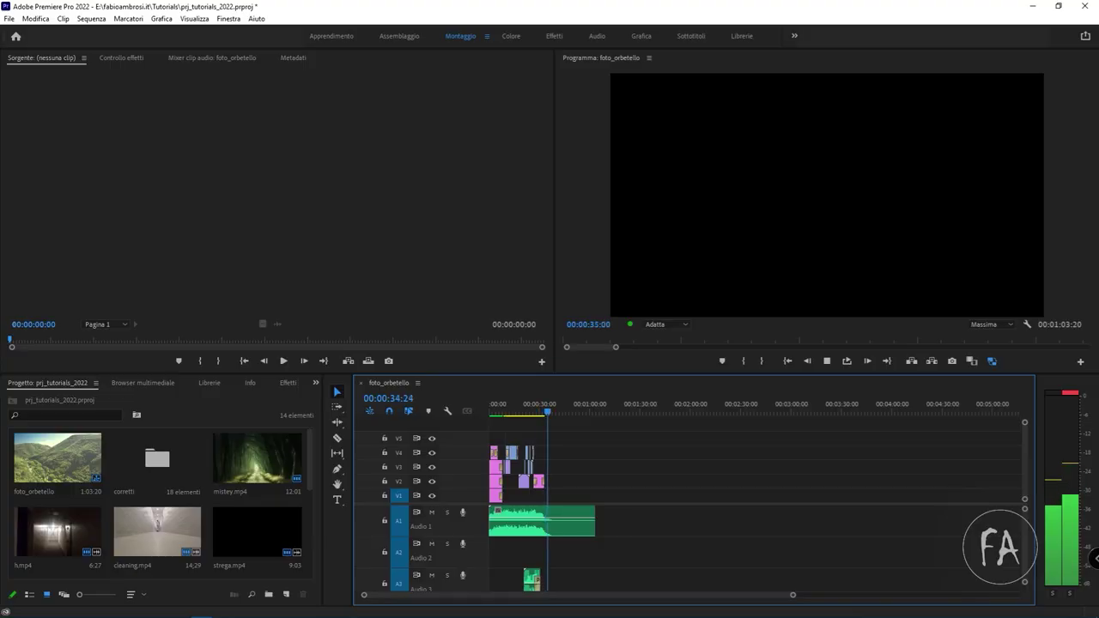
{"action": "left_click", "coordinate": [529, 415]}
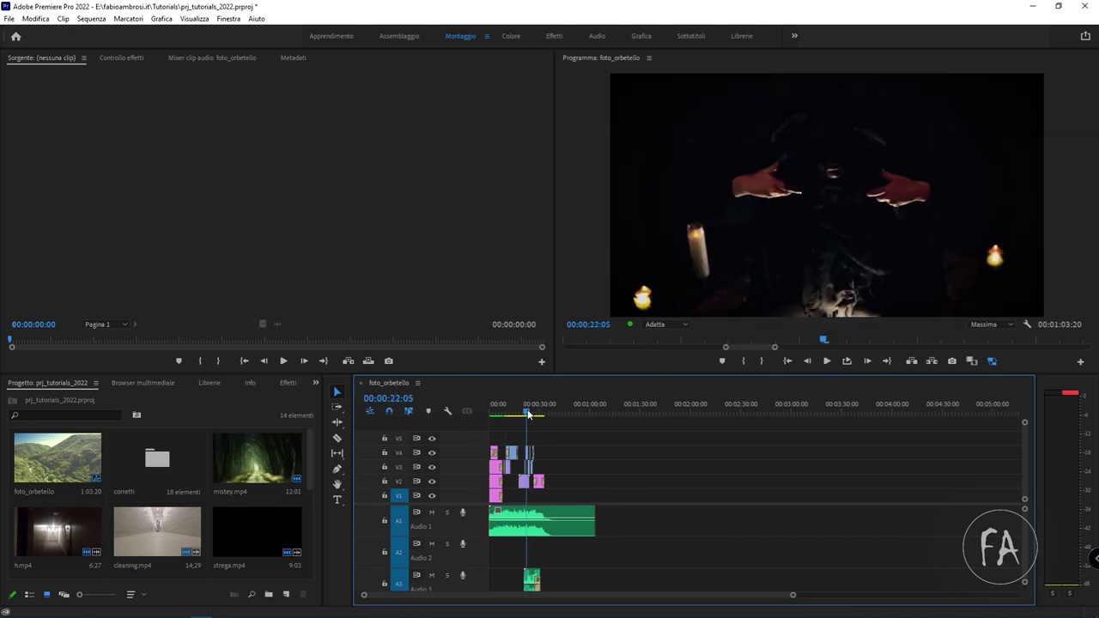
{"action": "scroll", "coordinate": [529, 415], "scroll_direction": "up", "scroll_amount": 4}
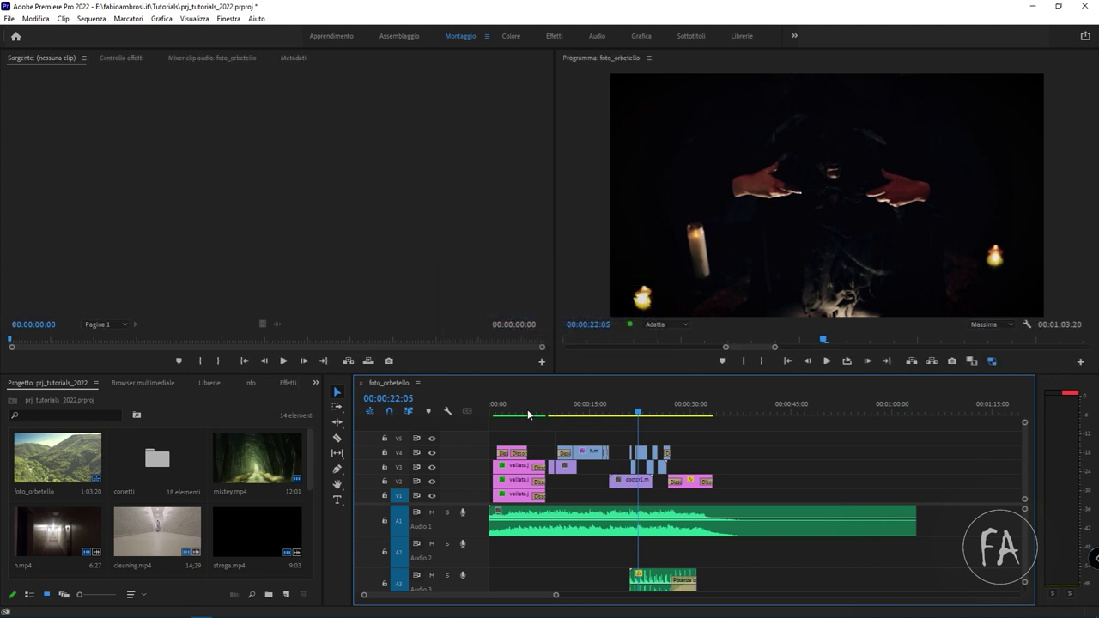
{"action": "key", "text": "ctrl+a"}
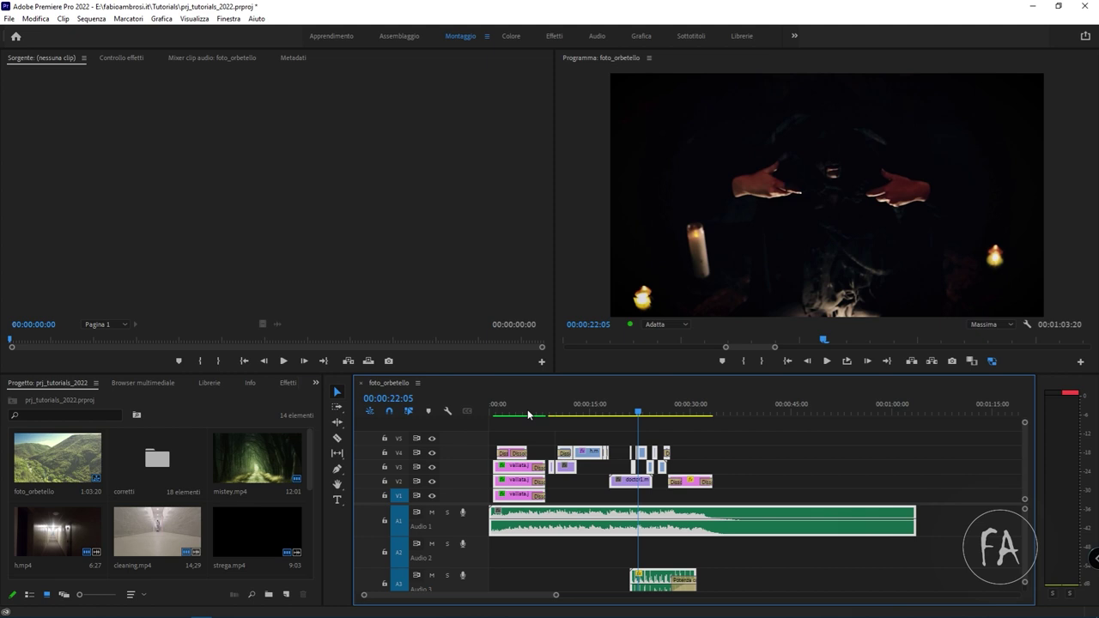
{"action": "key", "text": "Delete"}
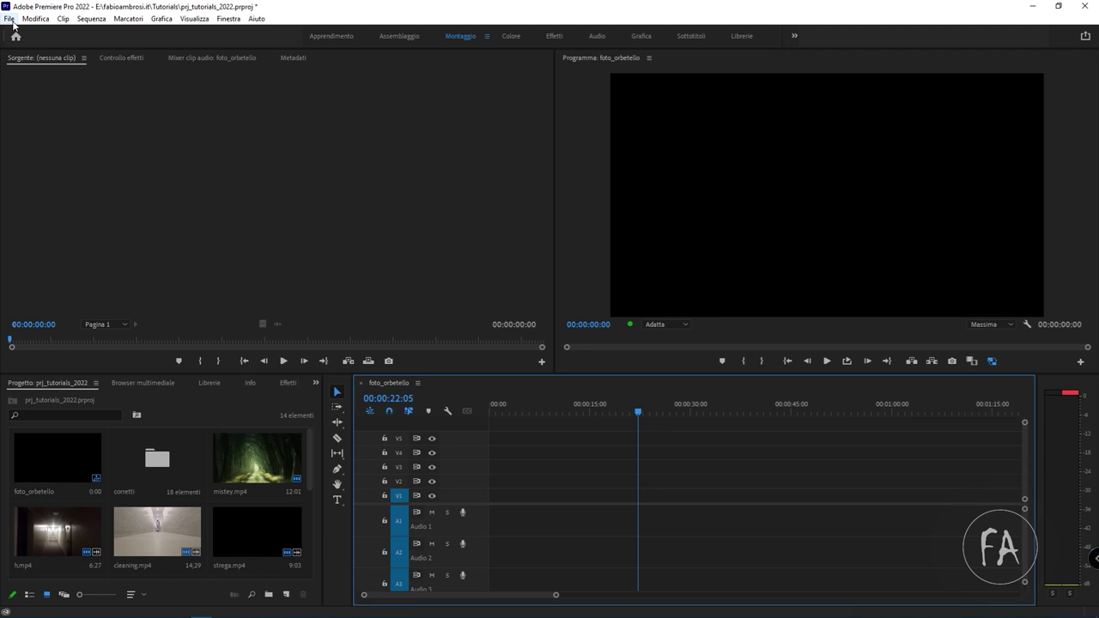
- Create a legacy title named TEXT_DEMO through File > Nuovo > Titolo precedente
{"action": "left_click", "coordinate": [9, 19]}
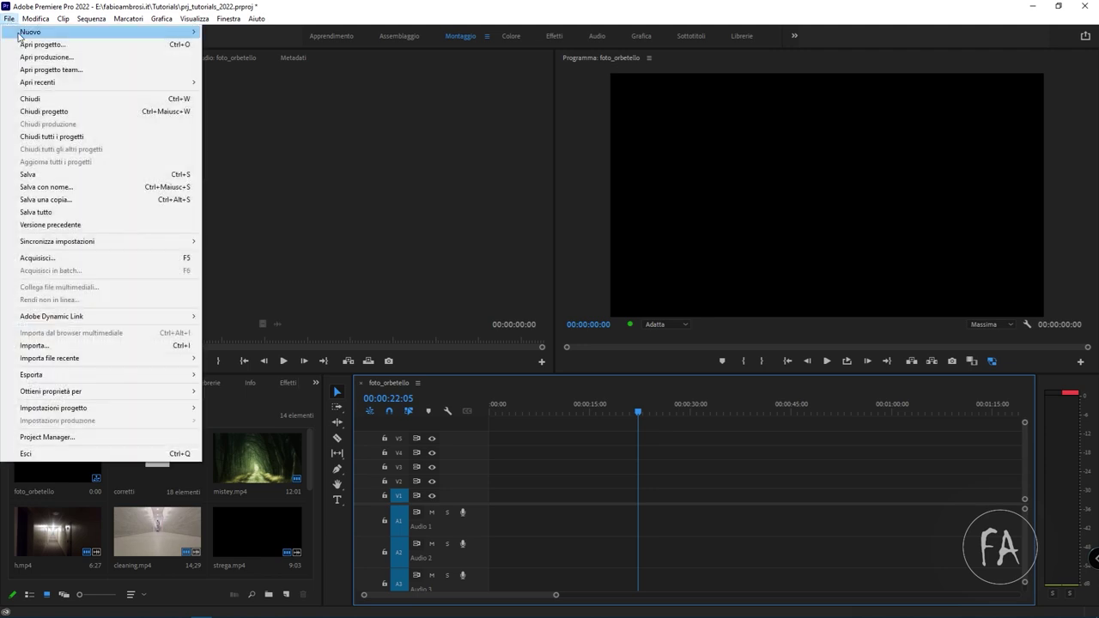
{"action": "mouse_move", "coordinate": [18, 35]}
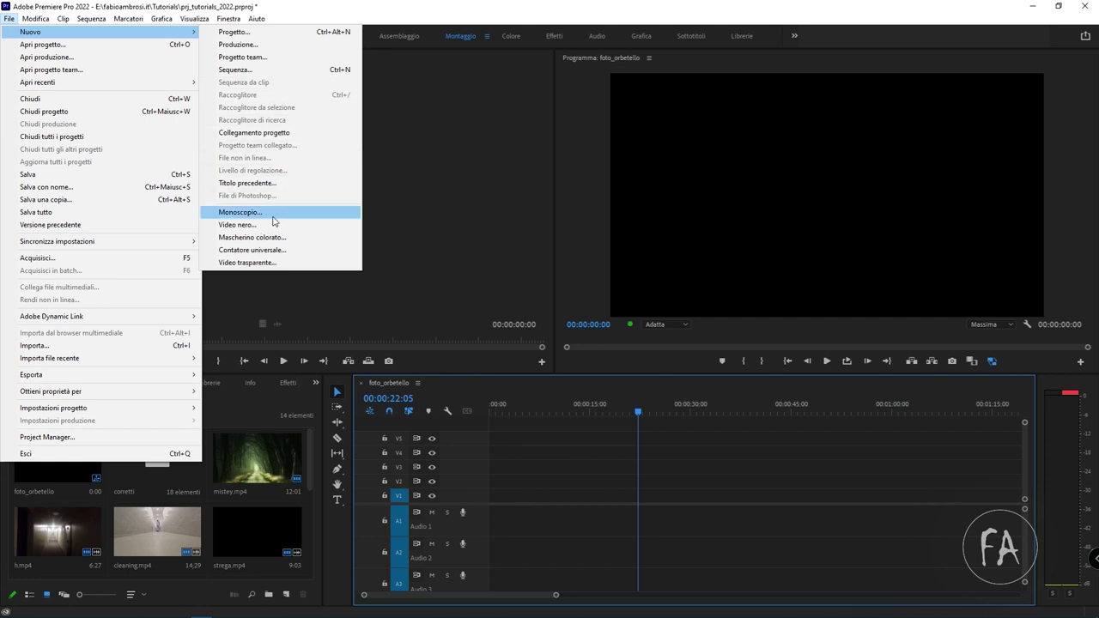
{"action": "mouse_move", "coordinate": [117, 35]}
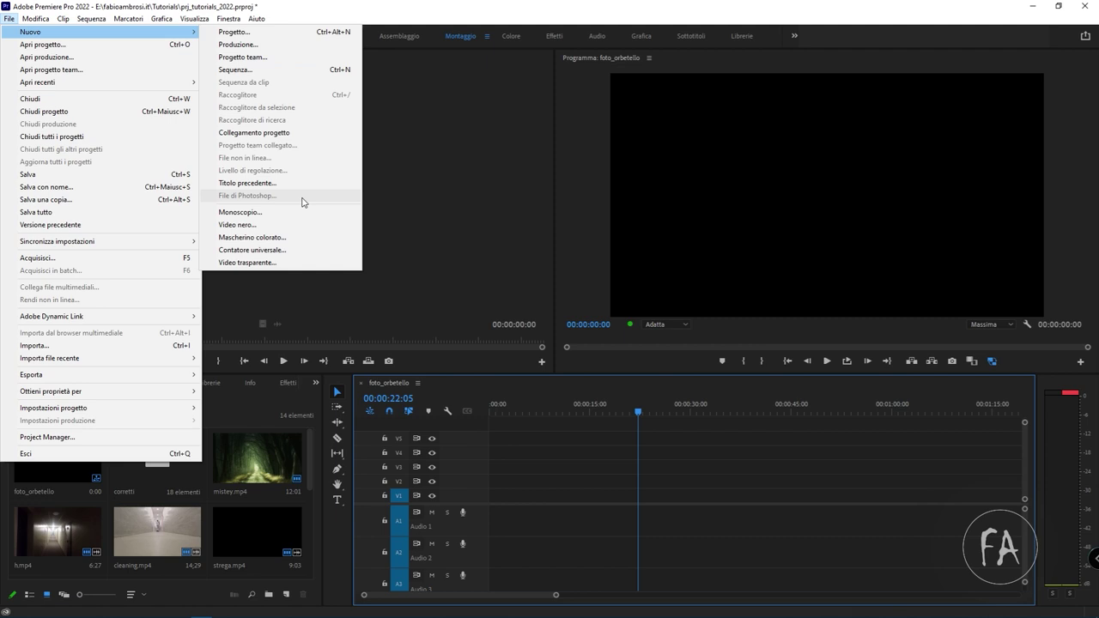
{"action": "left_click", "coordinate": [302, 184]}
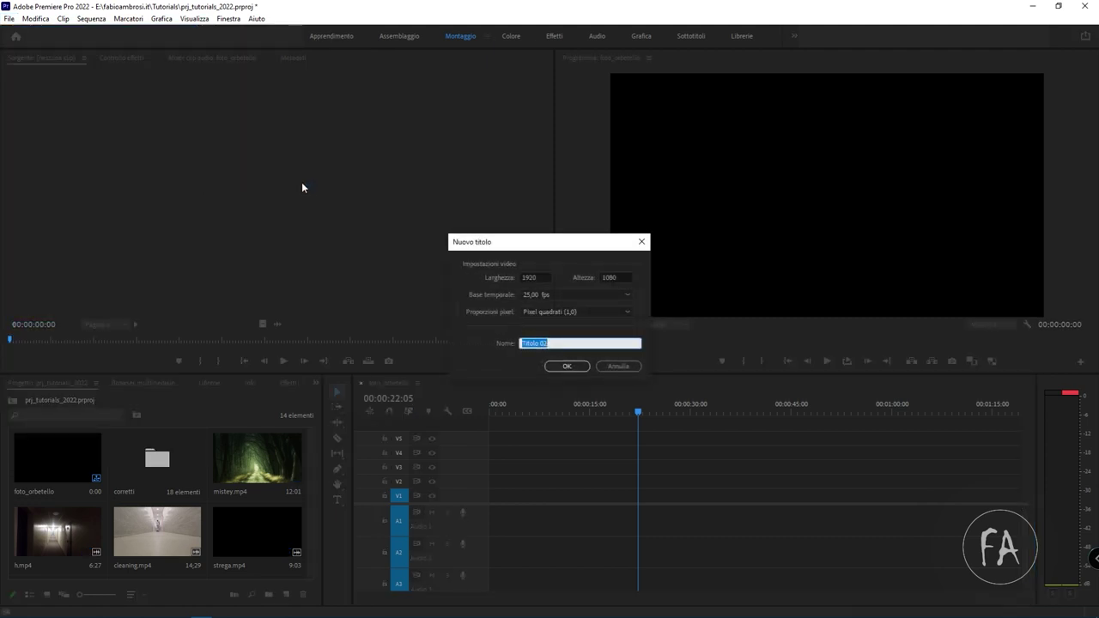
{"action": "type", "text": "TEXT_DEMO"}
{"action": "key", "text": "Return"}
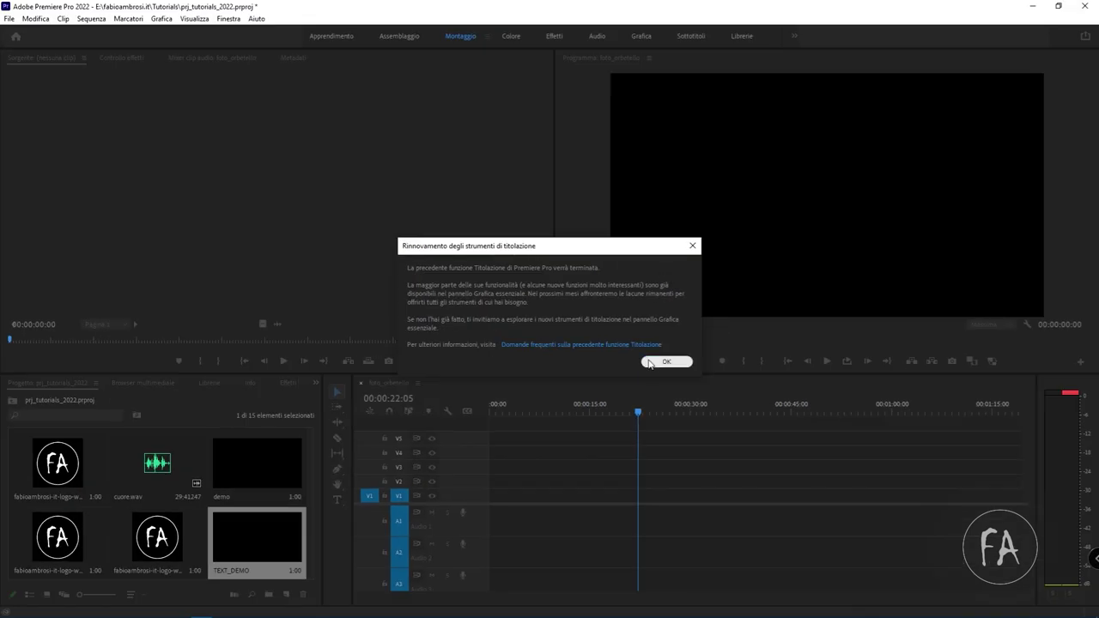
- Dismiss the titling notice, enlarge the TEXT_DEMO editor, browse its styles, then close it empty
{"action": "left_click", "coordinate": [650, 362]}
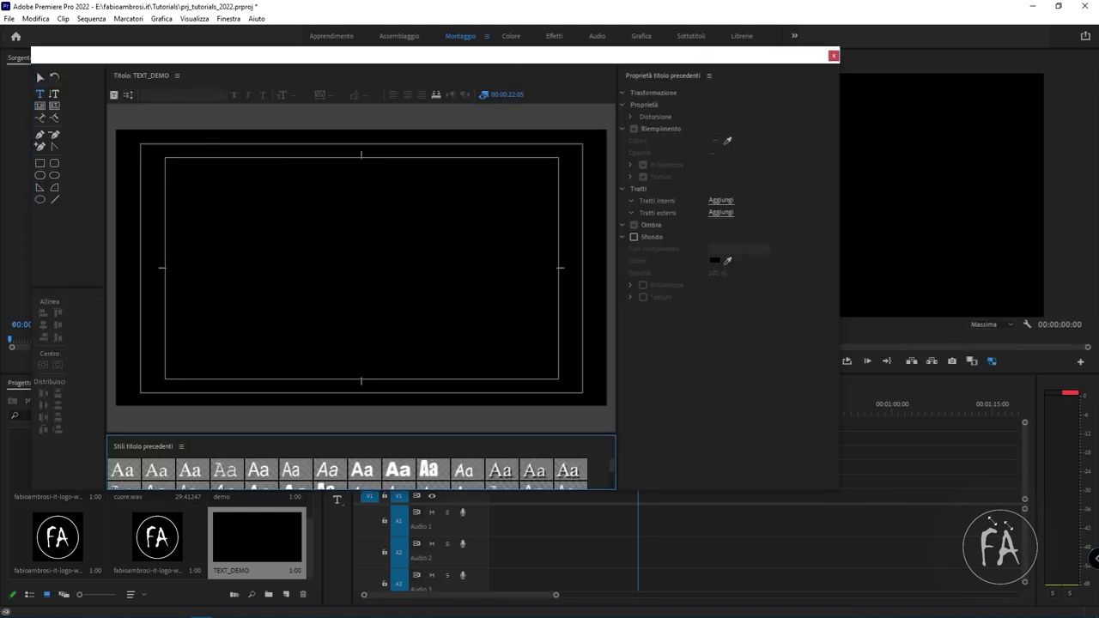
{"action": "left_click_drag", "start_coordinate": [535, 409], "coordinate": [1013, 526]}
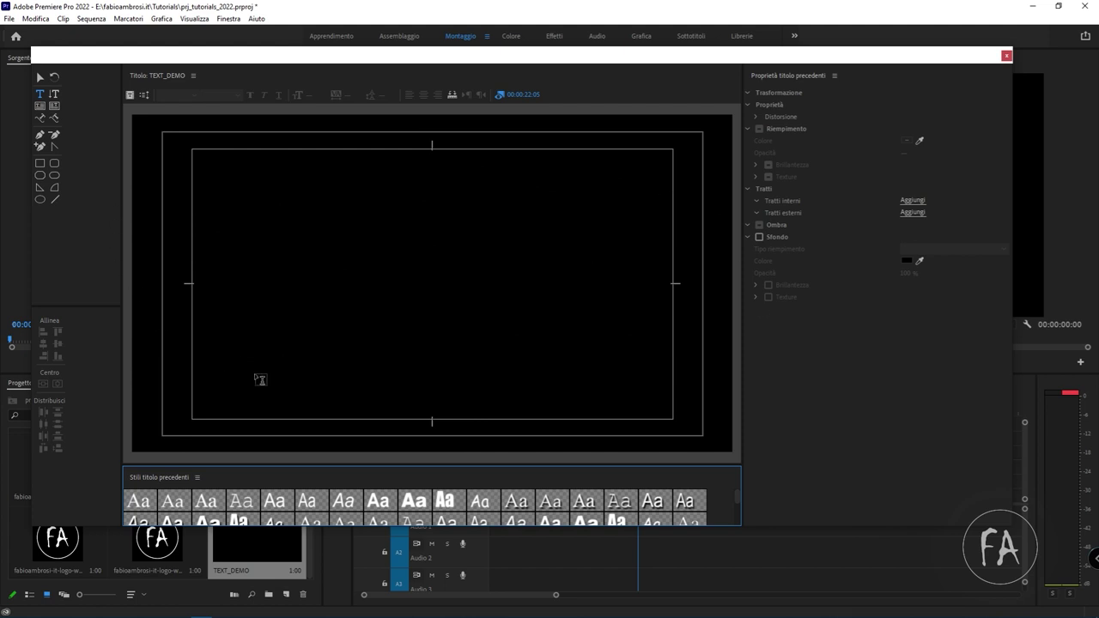
{"action": "scroll", "coordinate": [366, 500], "scroll_direction": "down", "scroll_amount": 1}
{"action": "scroll", "coordinate": [366, 500], "scroll_direction": "down", "scroll_amount": 2}
{"action": "scroll", "coordinate": [367, 500], "scroll_direction": "down", "scroll_amount": 1}
{"action": "scroll", "coordinate": [369, 496], "scroll_direction": "up", "scroll_amount": 2}
{"action": "scroll", "coordinate": [371, 491], "scroll_direction": "up", "scroll_amount": 2}
{"action": "left_click", "coordinate": [1007, 56]}
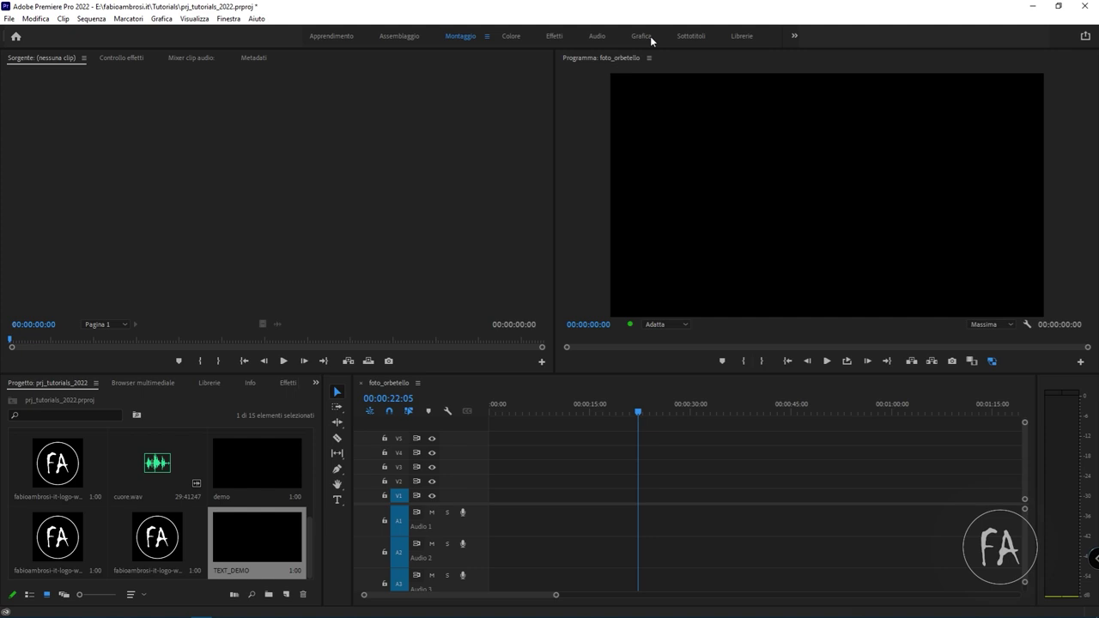
- Switch to the Grafica workspace and reset it to its saved layout
{"action": "left_click", "coordinate": [650, 36]}
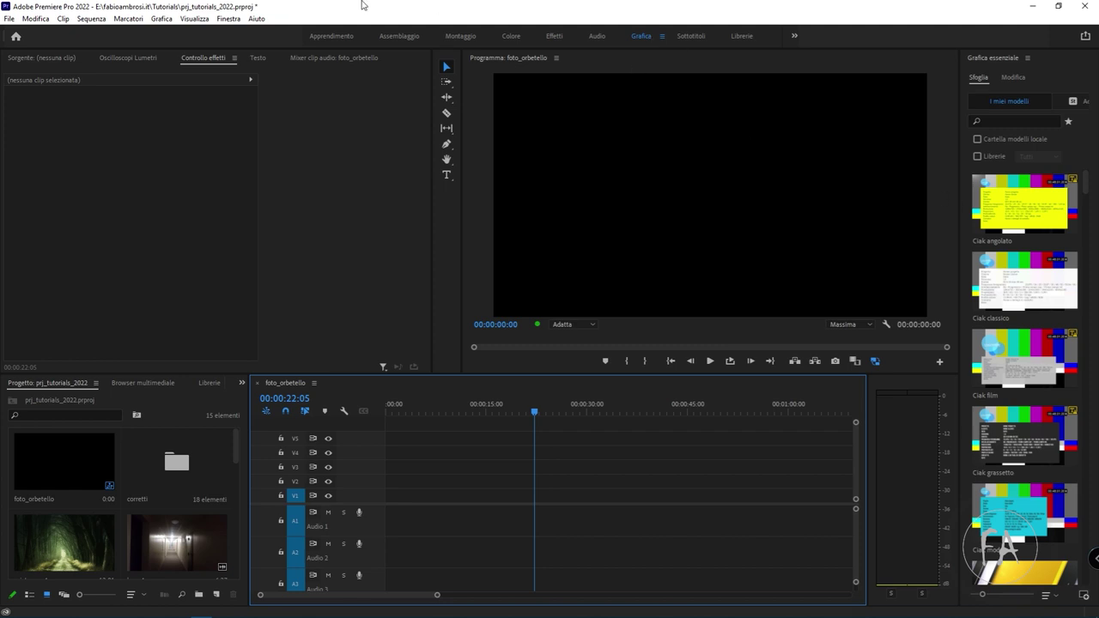
{"action": "left_click", "coordinate": [229, 18]}
{"action": "mouse_move", "coordinate": [258, 31]}
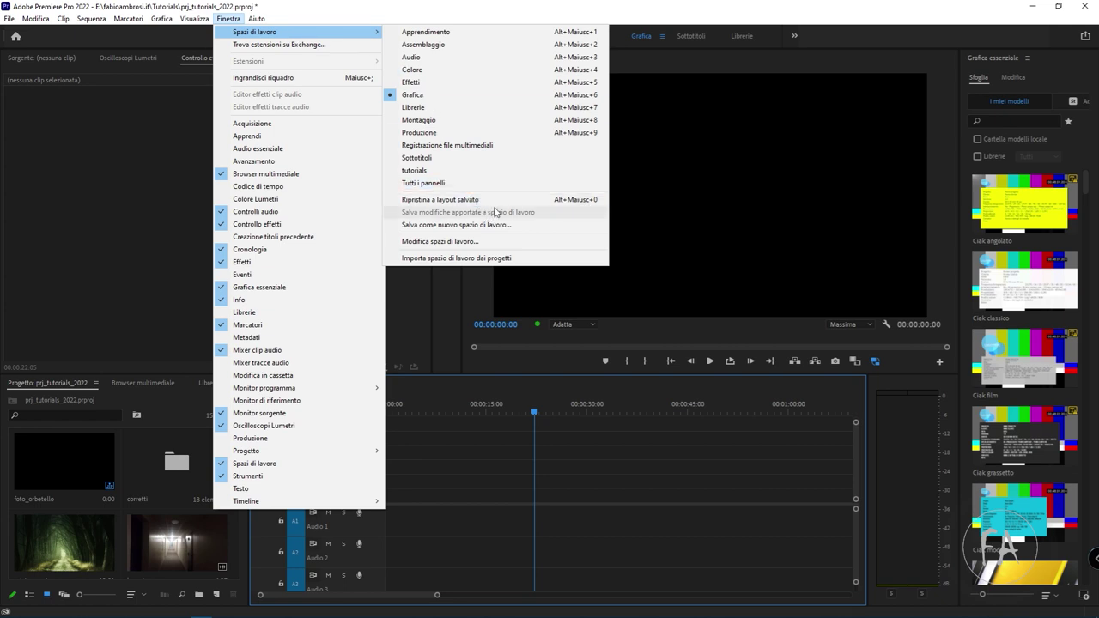
{"action": "left_click", "coordinate": [504, 203]}
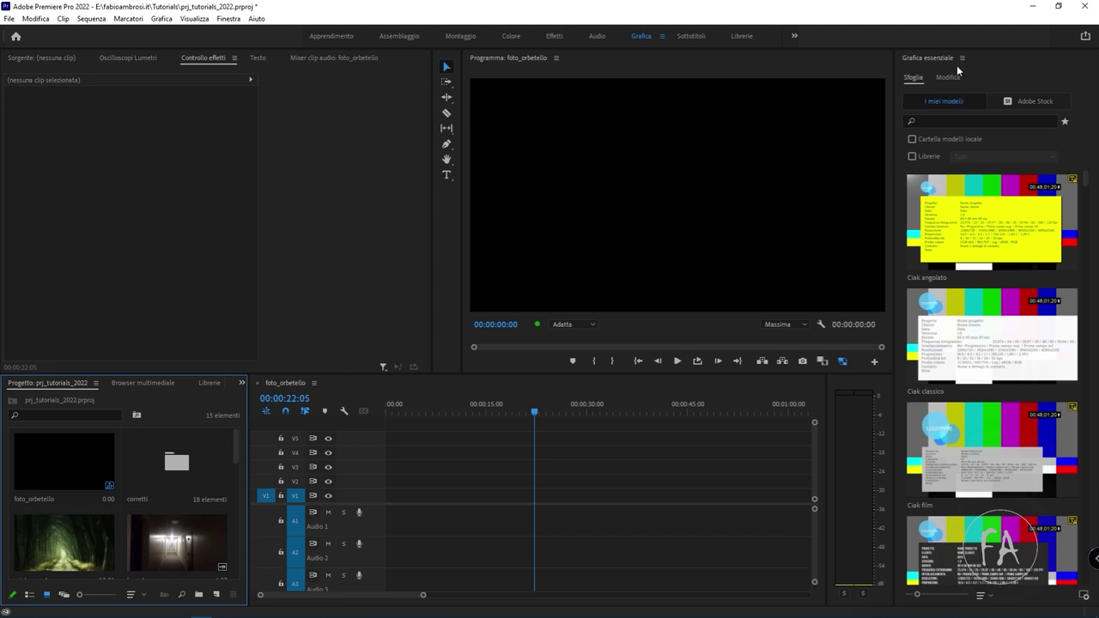
- Widen the Essential Graphics panel and browse its title templates in Sfoglia
{"action": "left_click_drag", "start_coordinate": [898, 107], "coordinate": [776, 108]}
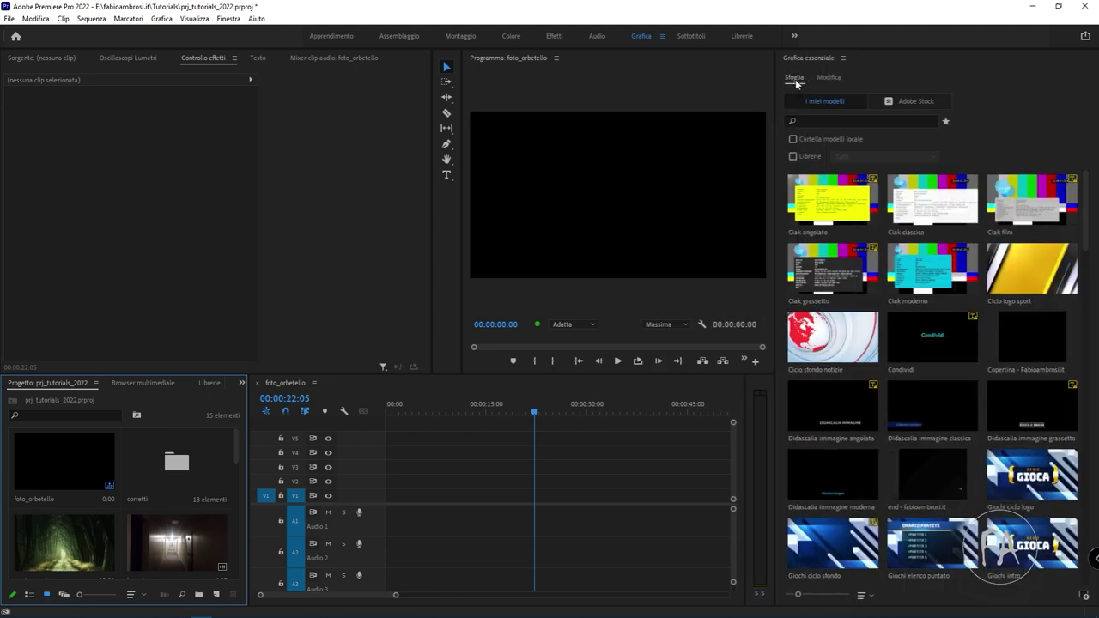
{"action": "scroll", "coordinate": [909, 317], "scroll_direction": "down", "scroll_amount": 10}
{"action": "scroll", "coordinate": [914, 319], "scroll_direction": "down", "scroll_amount": 5}
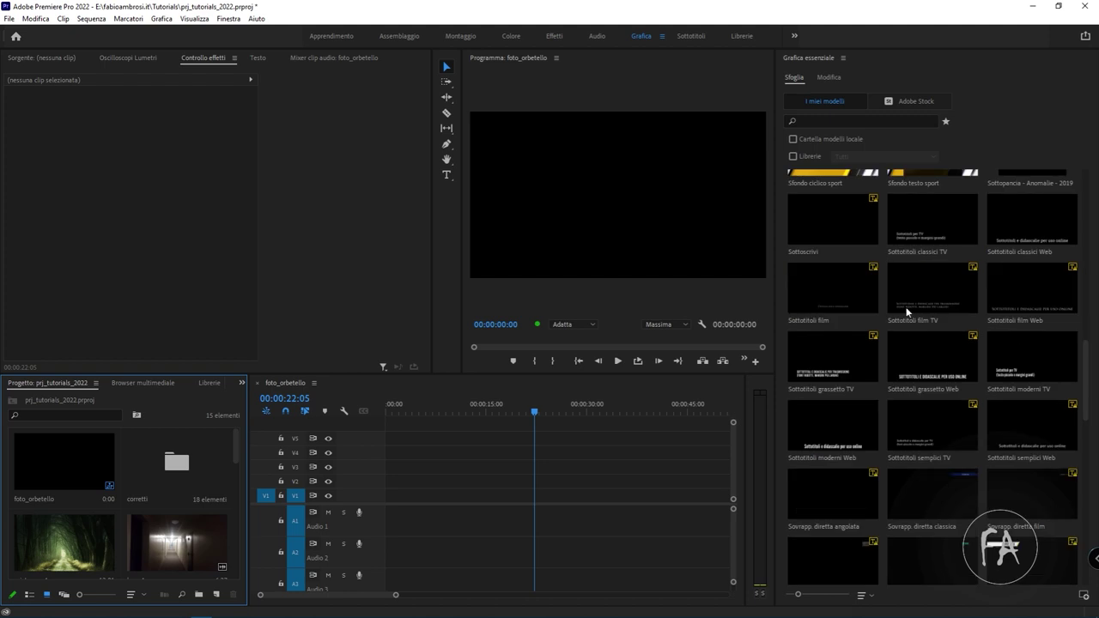
{"action": "scroll", "coordinate": [914, 304], "scroll_direction": "down", "scroll_amount": 4}
{"action": "scroll", "coordinate": [914, 304], "scroll_direction": "down", "scroll_amount": 4}
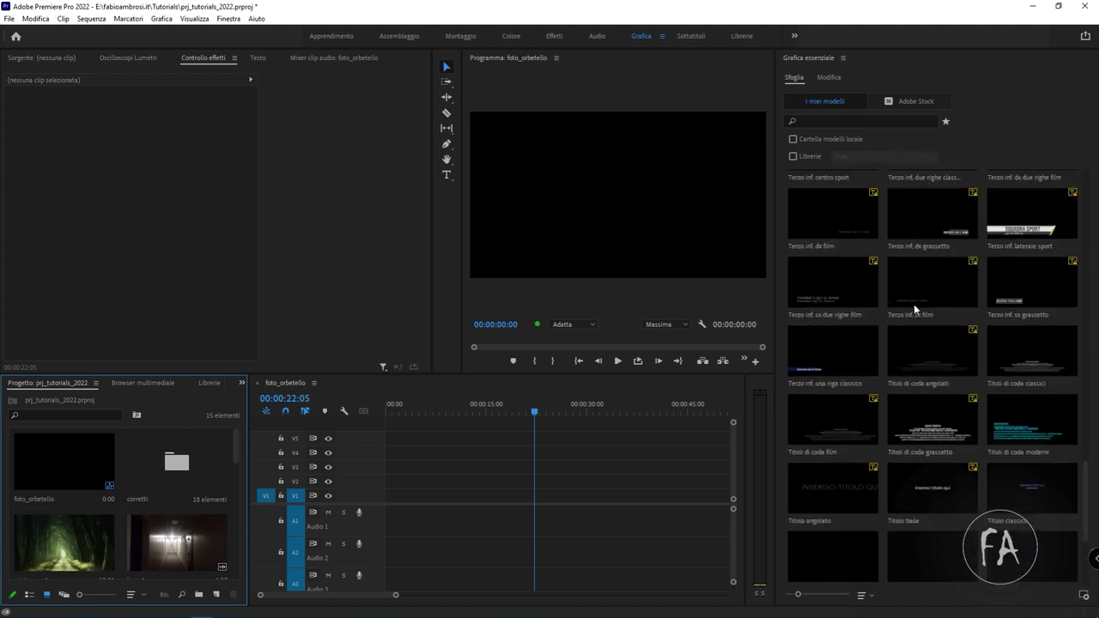
{"action": "scroll", "coordinate": [914, 304], "scroll_direction": "down", "scroll_amount": 2}
{"action": "scroll", "coordinate": [914, 304], "scroll_direction": "up", "scroll_amount": 4}
{"action": "scroll", "coordinate": [913, 304], "scroll_direction": "up", "scroll_amount": 3}
{"action": "scroll", "coordinate": [914, 304], "scroll_direction": "up", "scroll_amount": 3}
{"action": "scroll", "coordinate": [914, 304], "scroll_direction": "up", "scroll_amount": 2}
{"action": "scroll", "coordinate": [913, 304], "scroll_direction": "up", "scroll_amount": 2}
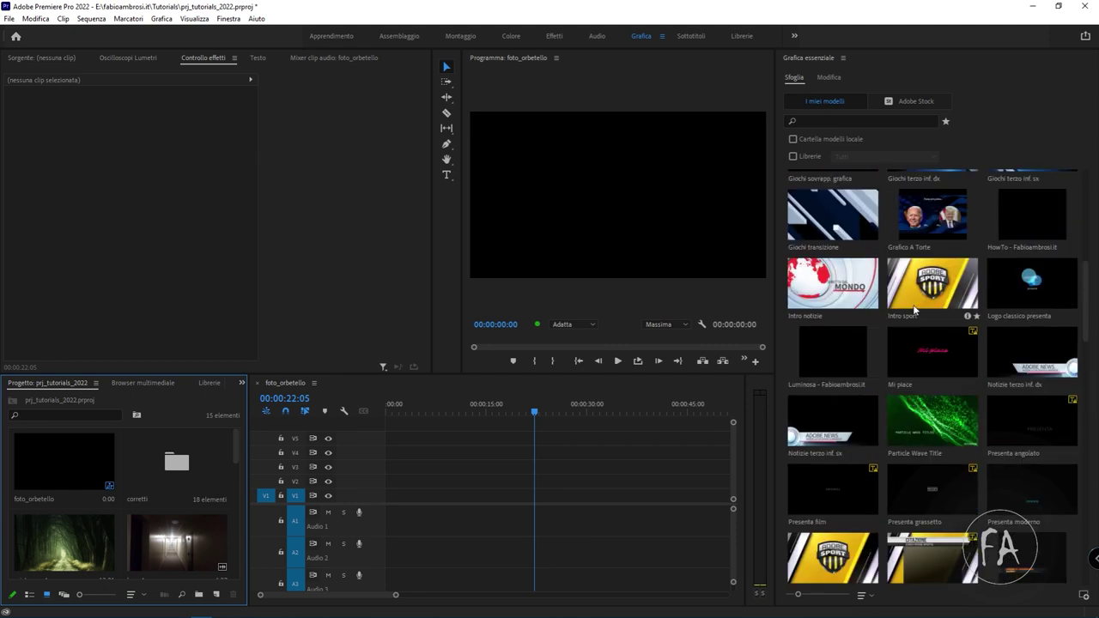
{"action": "scroll", "coordinate": [914, 310], "scroll_direction": "up", "scroll_amount": 4}
{"action": "scroll", "coordinate": [919, 232], "scroll_direction": "up", "scroll_amount": 3}
{"action": "left_click", "coordinate": [835, 79]}
{"action": "left_click", "coordinate": [836, 79]}
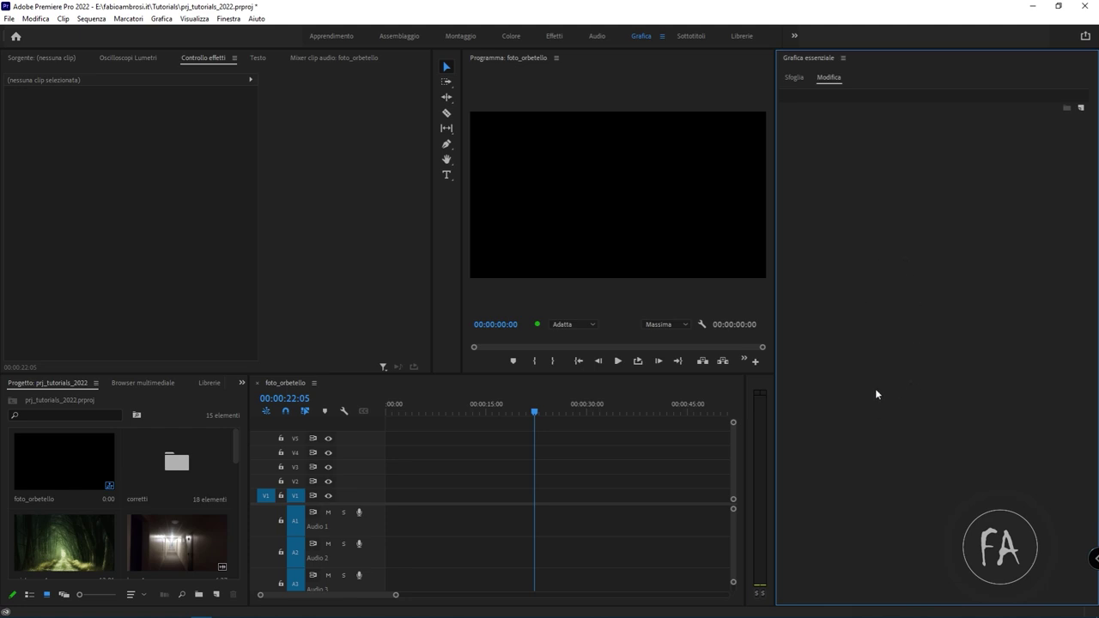
{"action": "left_click", "coordinate": [797, 79]}
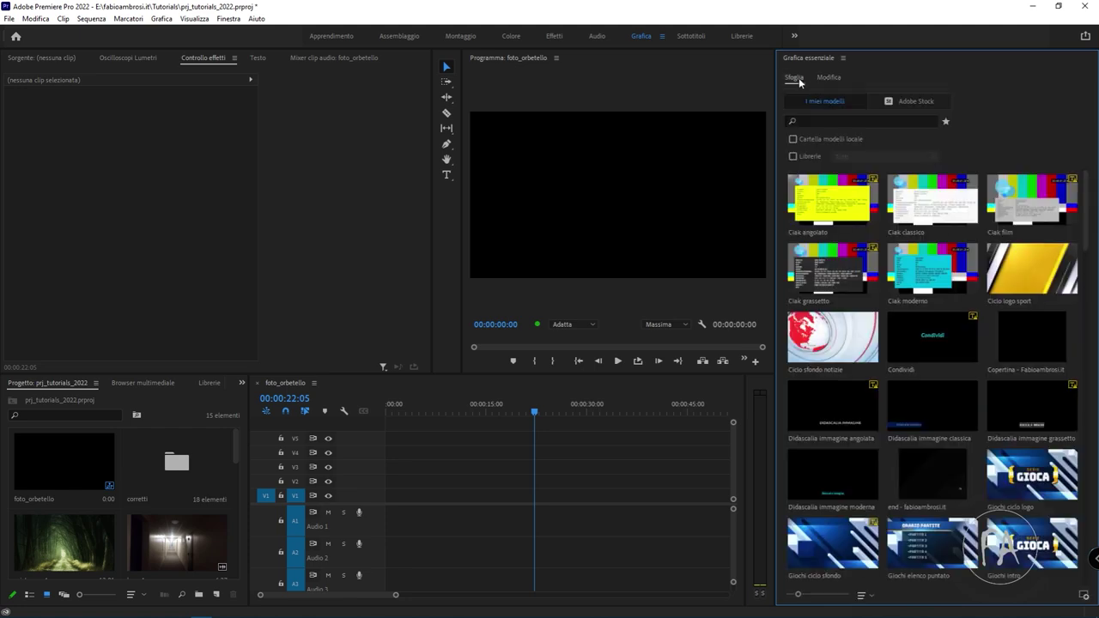
- Place the Didascalia immagine classica template on V1 near the start, preview it, and select the clip
{"action": "left_click", "coordinate": [933, 410]}
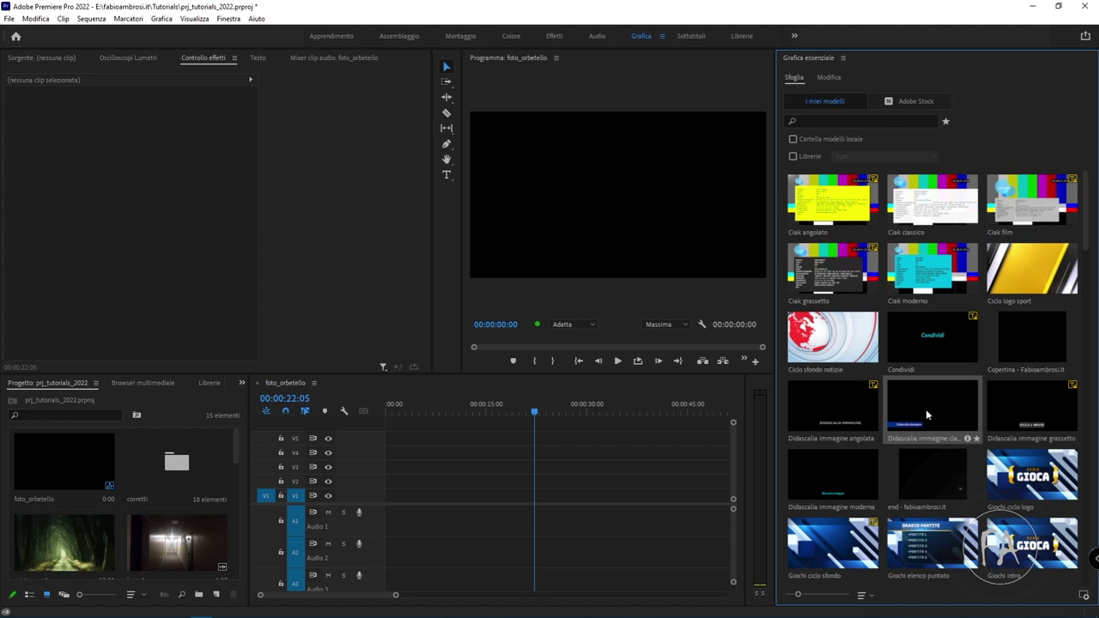
{"action": "left_click_drag", "start_coordinate": [925, 408], "coordinate": [420, 497]}
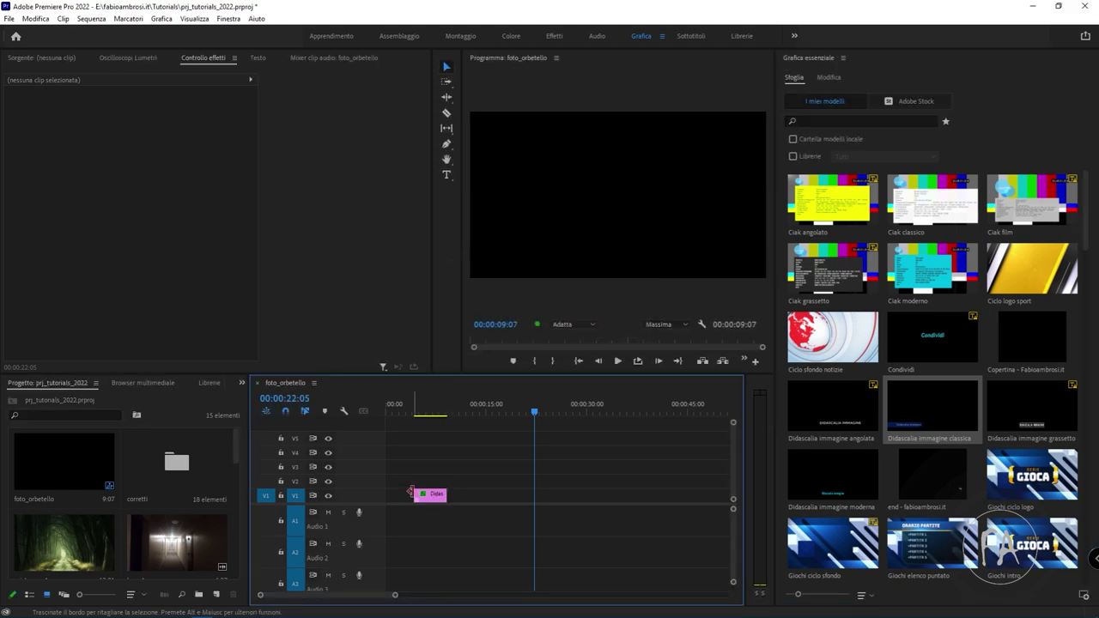
{"action": "left_click_drag", "start_coordinate": [442, 410], "coordinate": [416, 413]}
{"action": "key", "text": "space"}
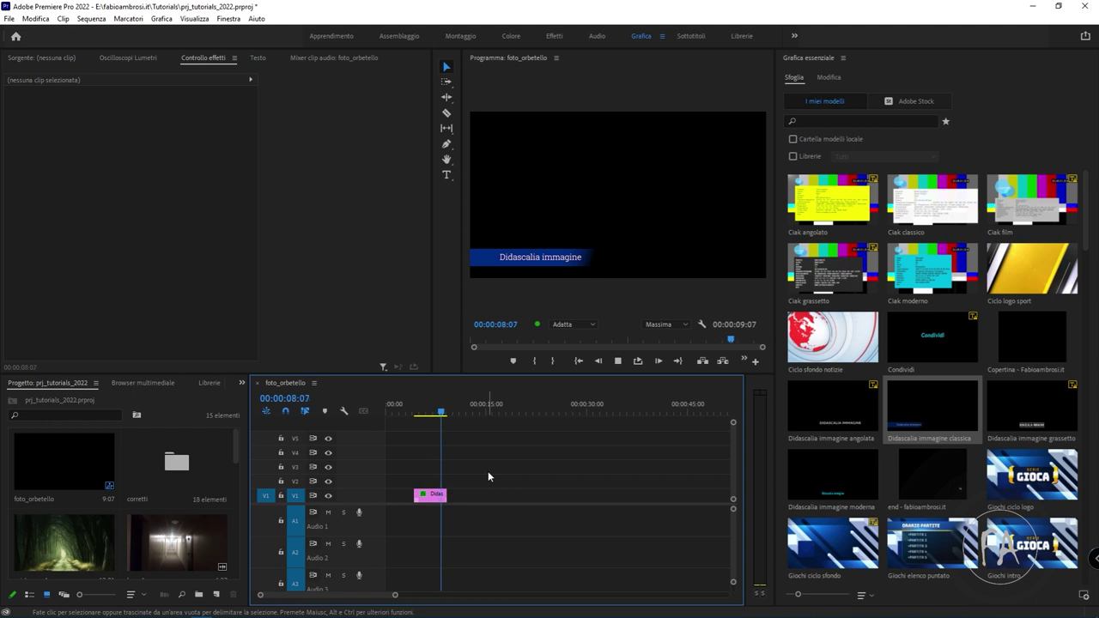
{"action": "left_click", "coordinate": [430, 404]}
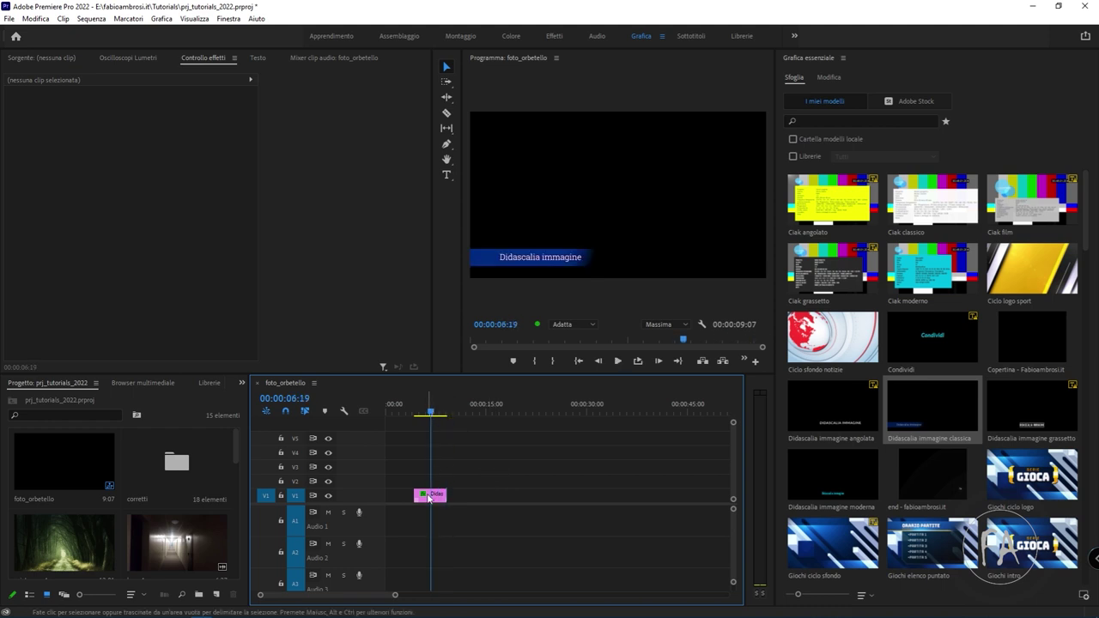
{"action": "left_click", "coordinate": [429, 496]}
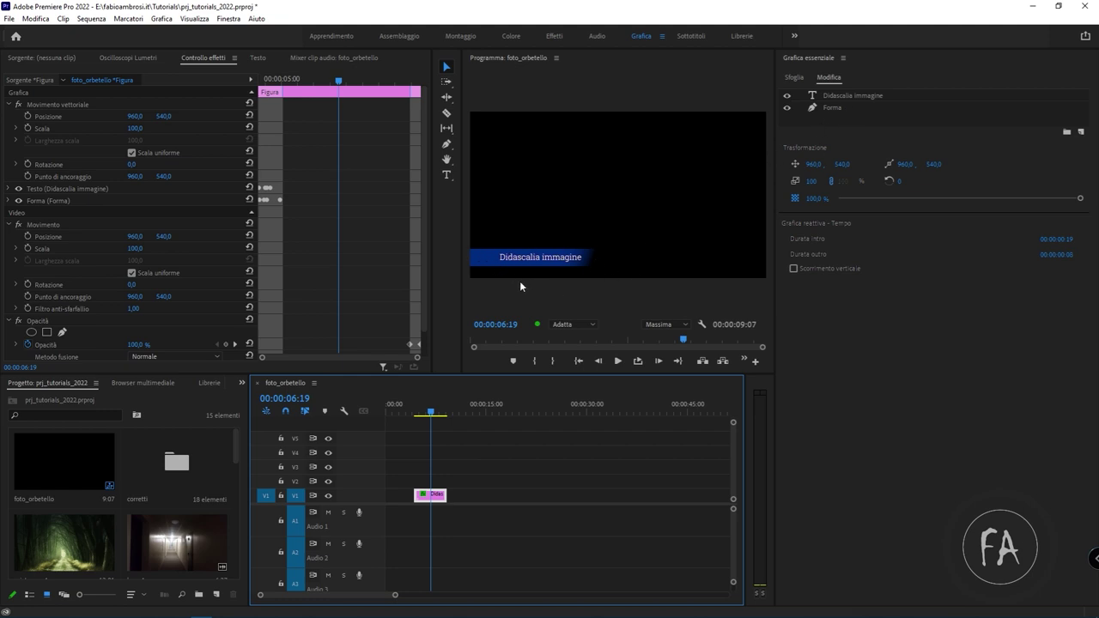
{"action": "left_click", "coordinate": [907, 97]}
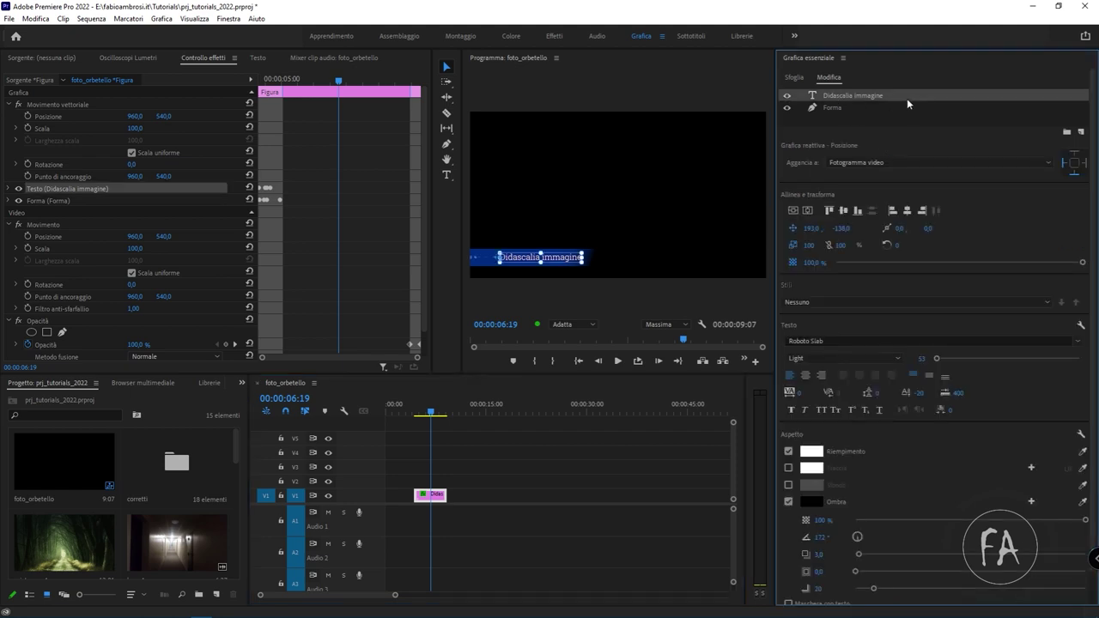
{"action": "scroll", "coordinate": [901, 245], "scroll_direction": "down", "scroll_amount": 2}
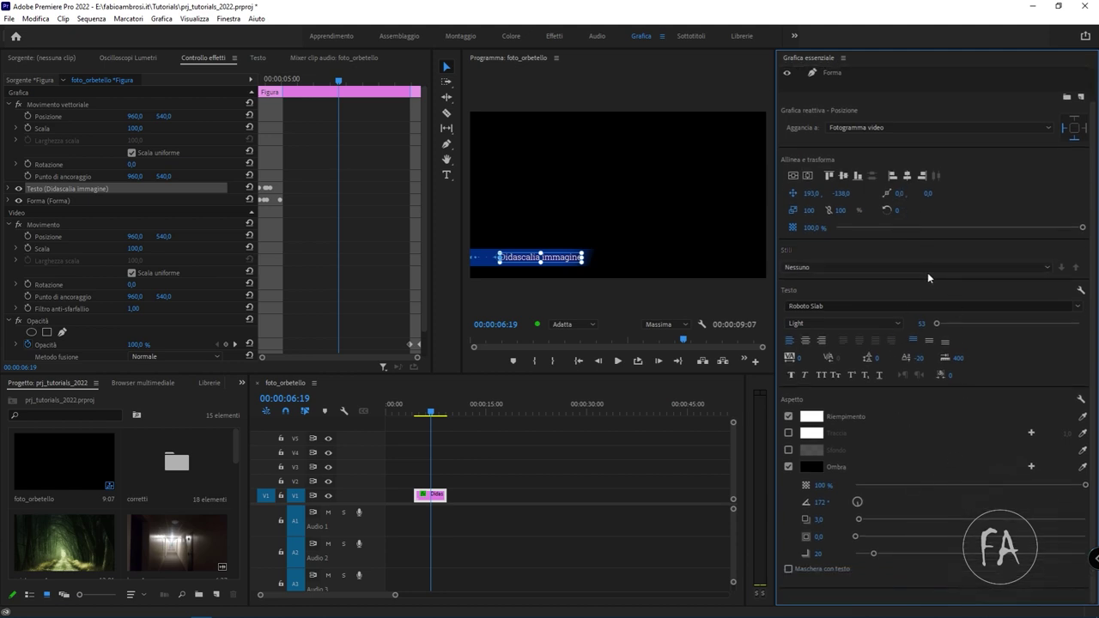
{"action": "scroll", "coordinate": [927, 272], "scroll_direction": "up", "scroll_amount": 2}
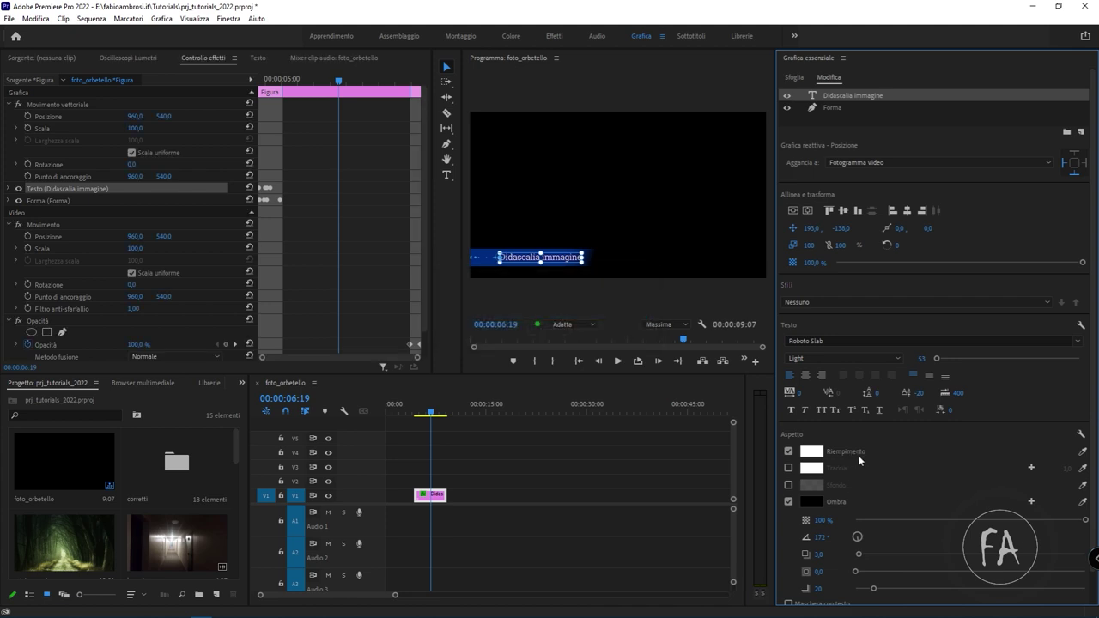
{"action": "left_click", "coordinate": [811, 452]}
{"action": "left_click", "coordinate": [568, 365]}
{"action": "left_click_drag", "start_coordinate": [567, 365], "coordinate": [570, 392]}
{"action": "left_click", "coordinate": [557, 391]}
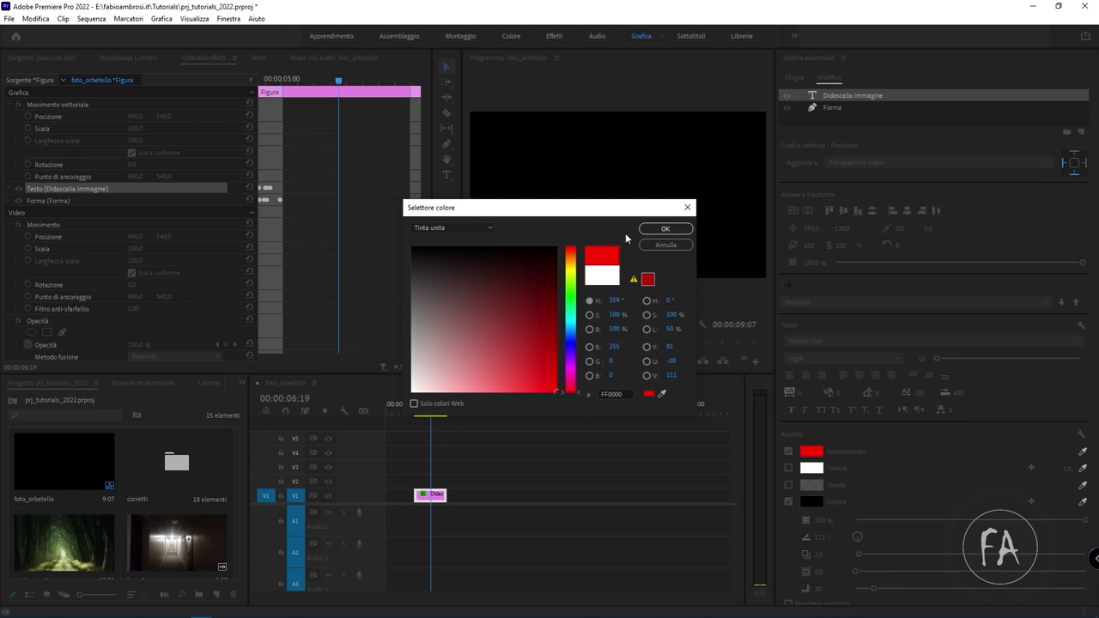
{"action": "left_click", "coordinate": [663, 229]}
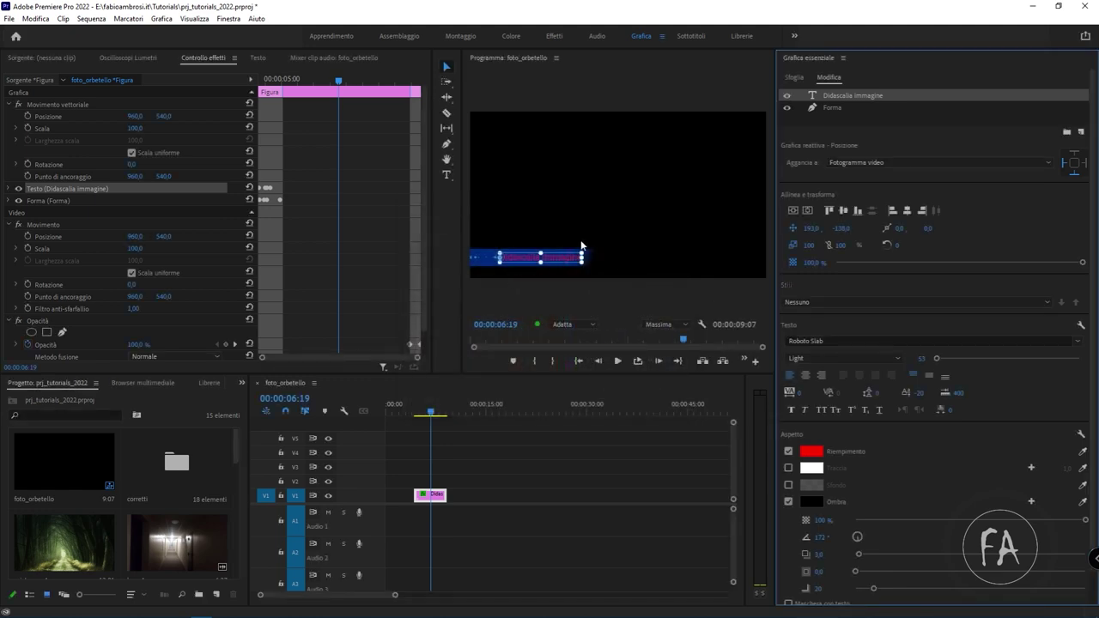
{"action": "left_click", "coordinate": [811, 452]}
{"action": "left_click_drag", "start_coordinate": [532, 336], "coordinate": [314, 444]}
{"action": "left_click", "coordinate": [667, 230]}
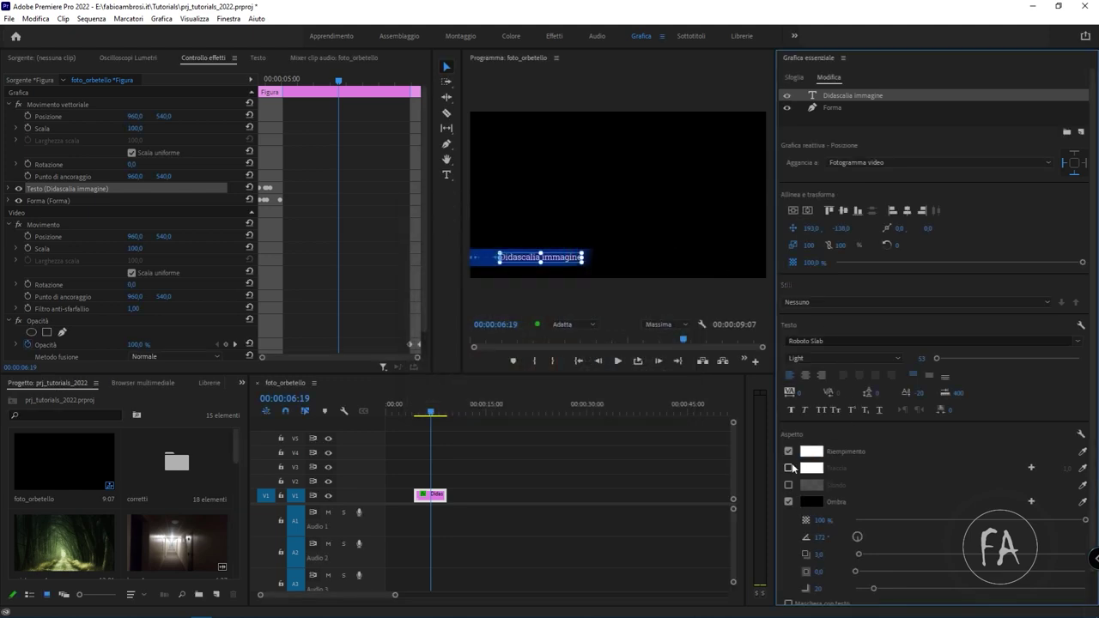
{"action": "scroll", "coordinate": [909, 567], "scroll_direction": "down", "scroll_amount": 2}
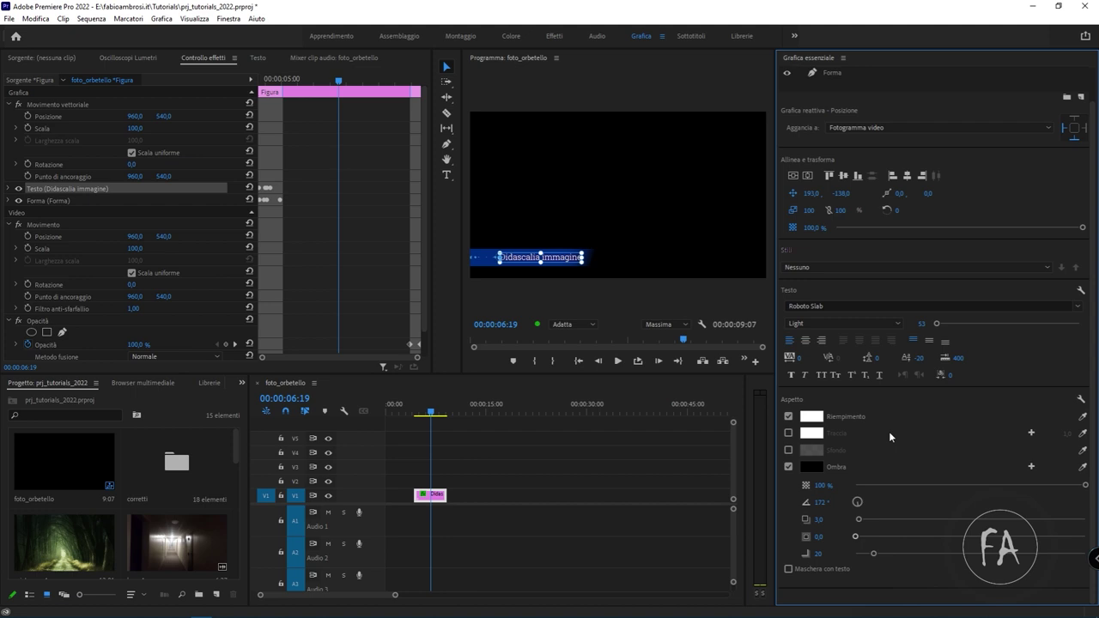
{"action": "scroll", "coordinate": [891, 475], "scroll_direction": "up", "scroll_amount": 2}
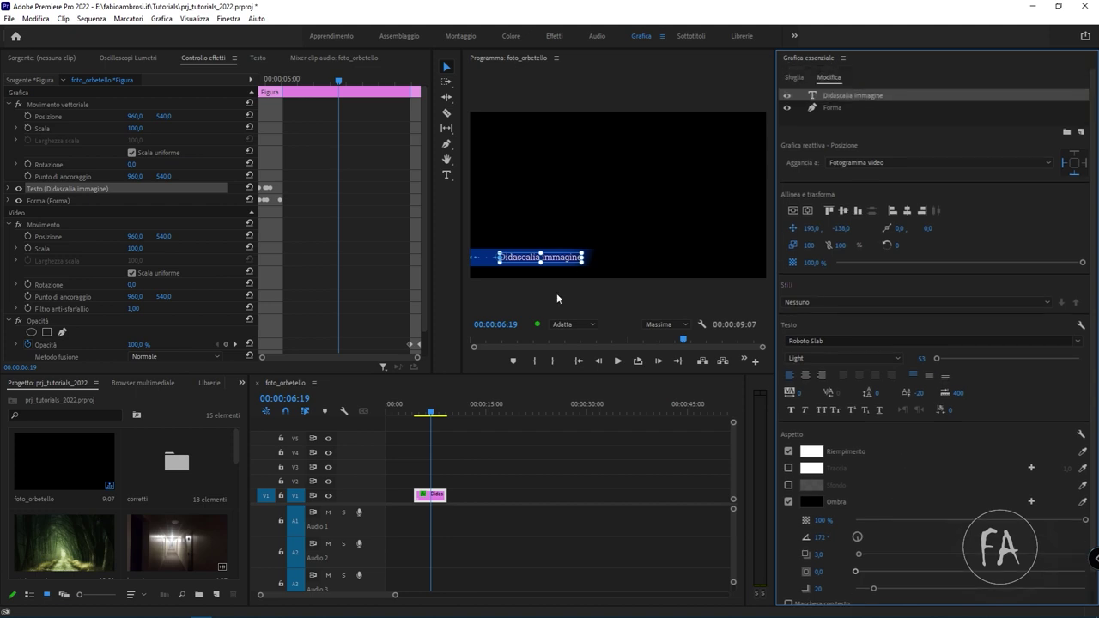
{"action": "left_click", "coordinate": [855, 107]}
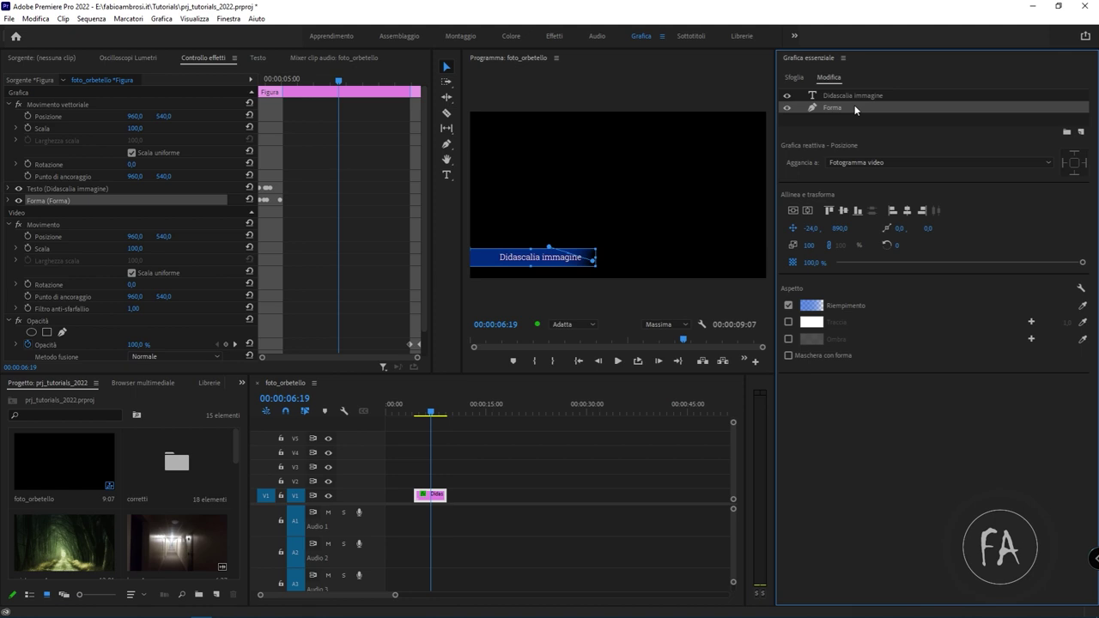
{"action": "left_click", "coordinate": [813, 308]}
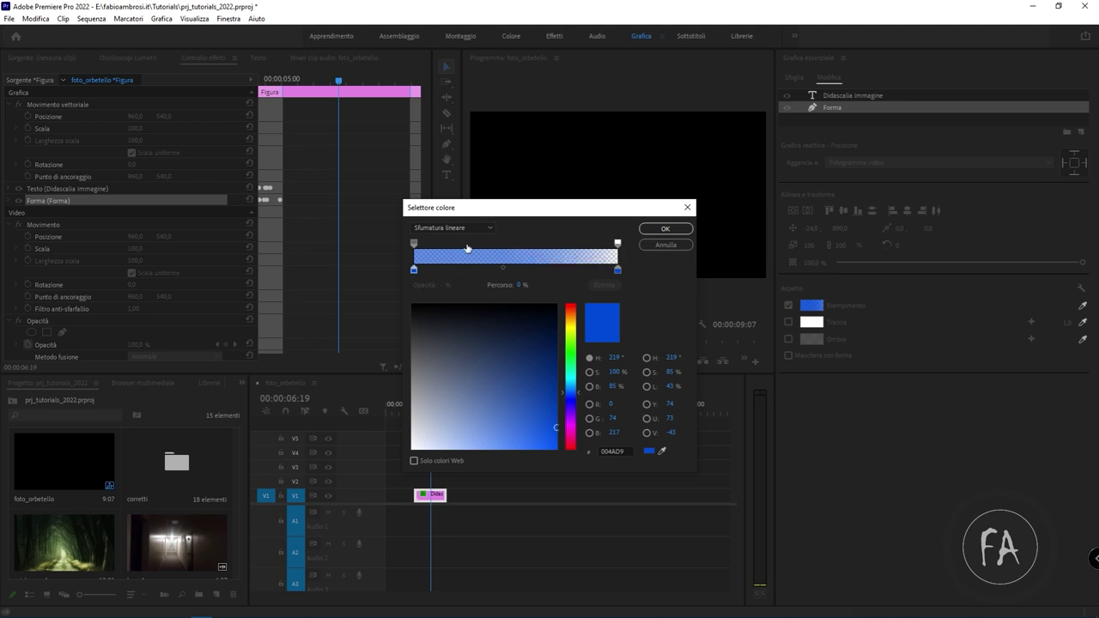
{"action": "left_click", "coordinate": [665, 245]}
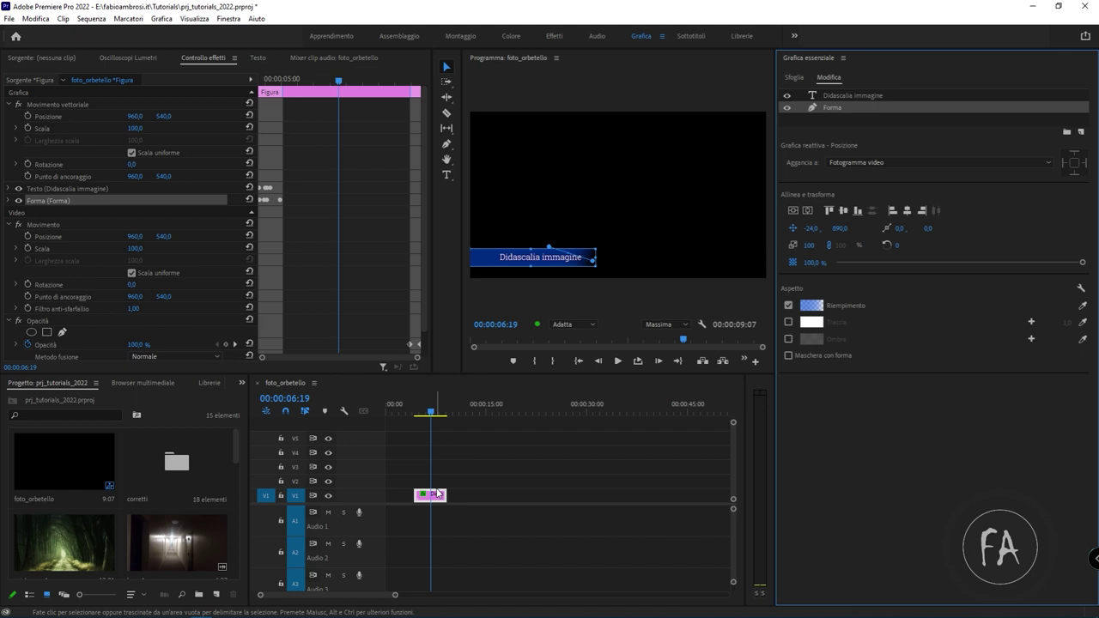
{"action": "left_click_drag", "start_coordinate": [446, 477], "coordinate": [412, 519]}
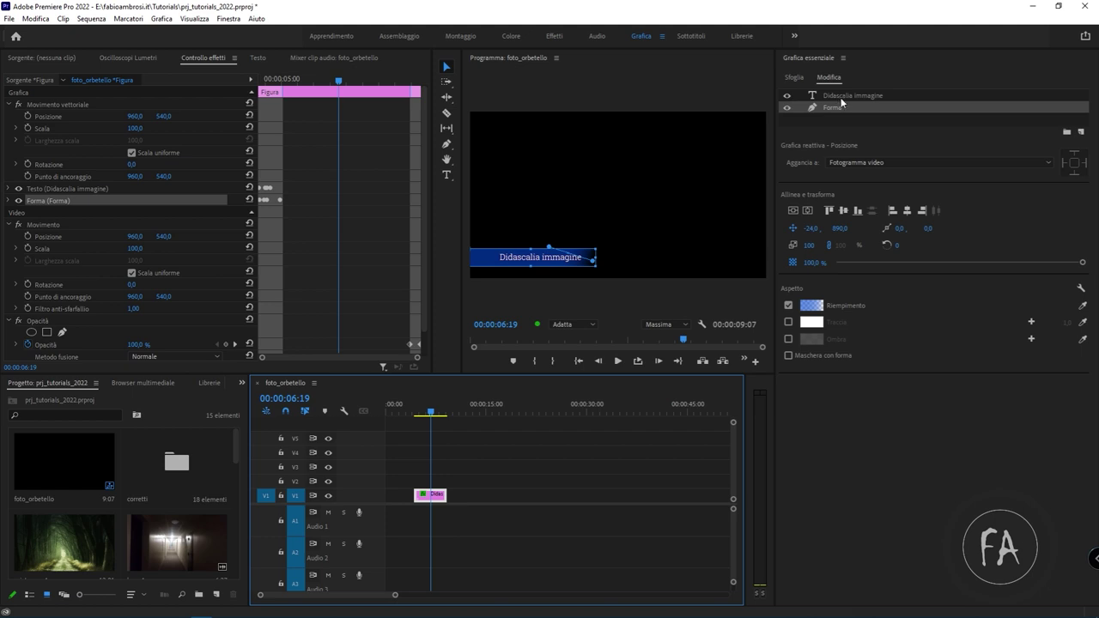
{"action": "left_click", "coordinate": [903, 99]}
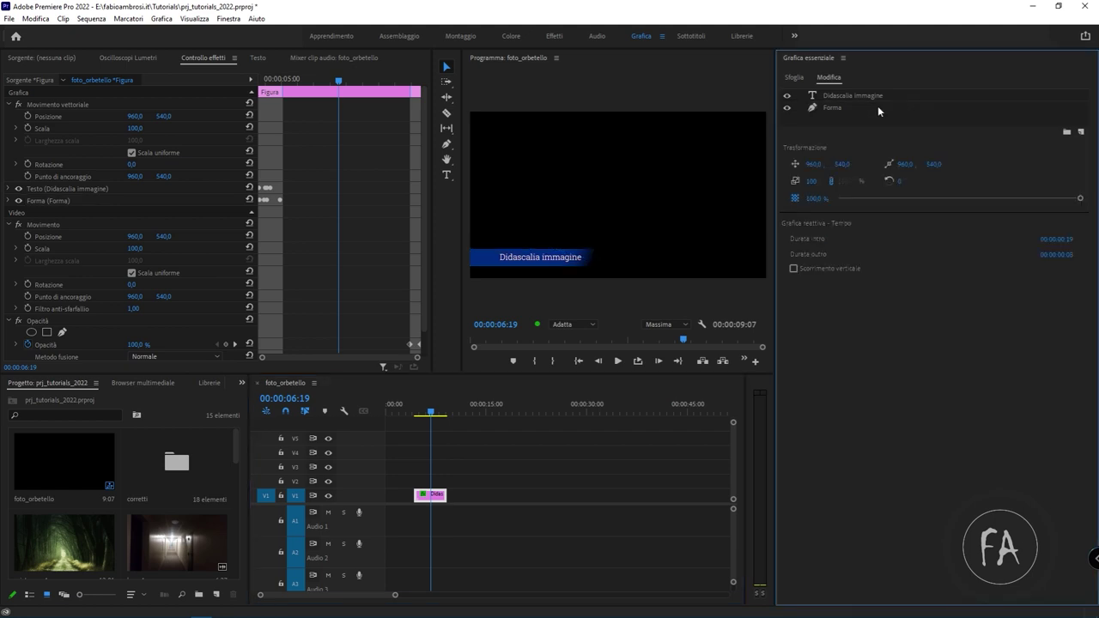
{"action": "left_click", "coordinate": [878, 107]}
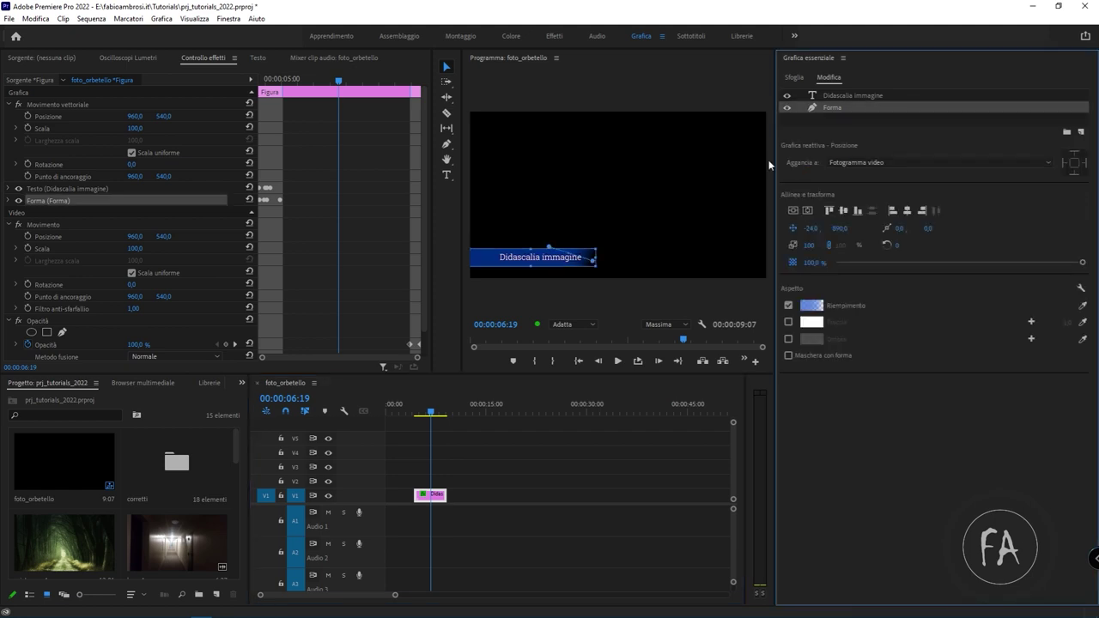
{"action": "left_click", "coordinate": [434, 495]}
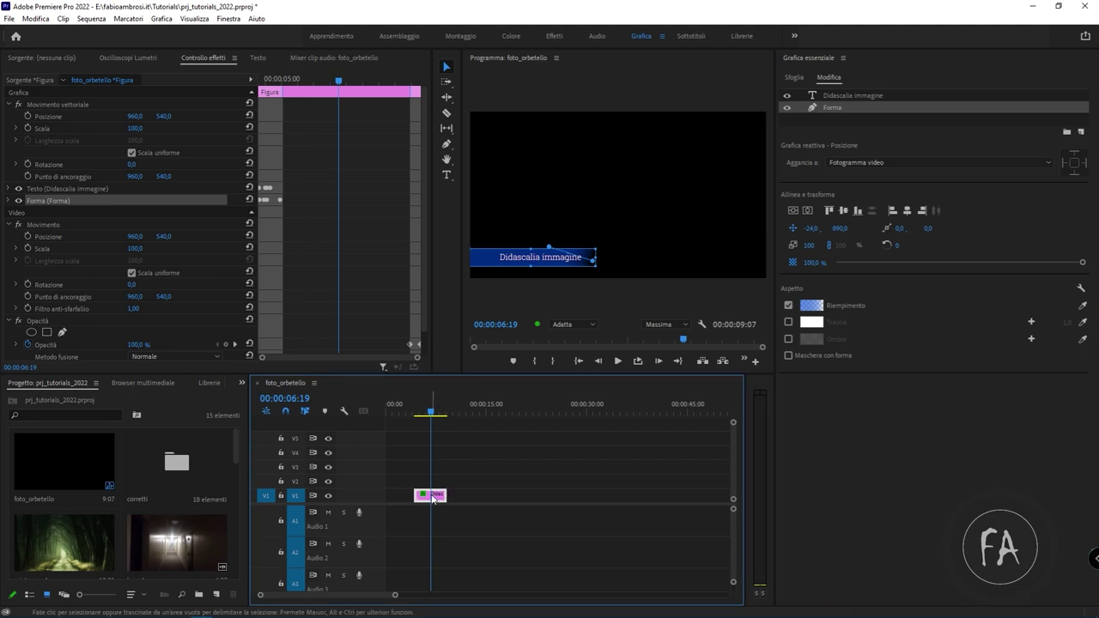
{"action": "left_click_drag", "start_coordinate": [464, 471], "coordinate": [404, 519]}
- Retype the caption text in the Program monitor as the creator's full name, then deselect the clip
{"action": "key", "text": "t"}
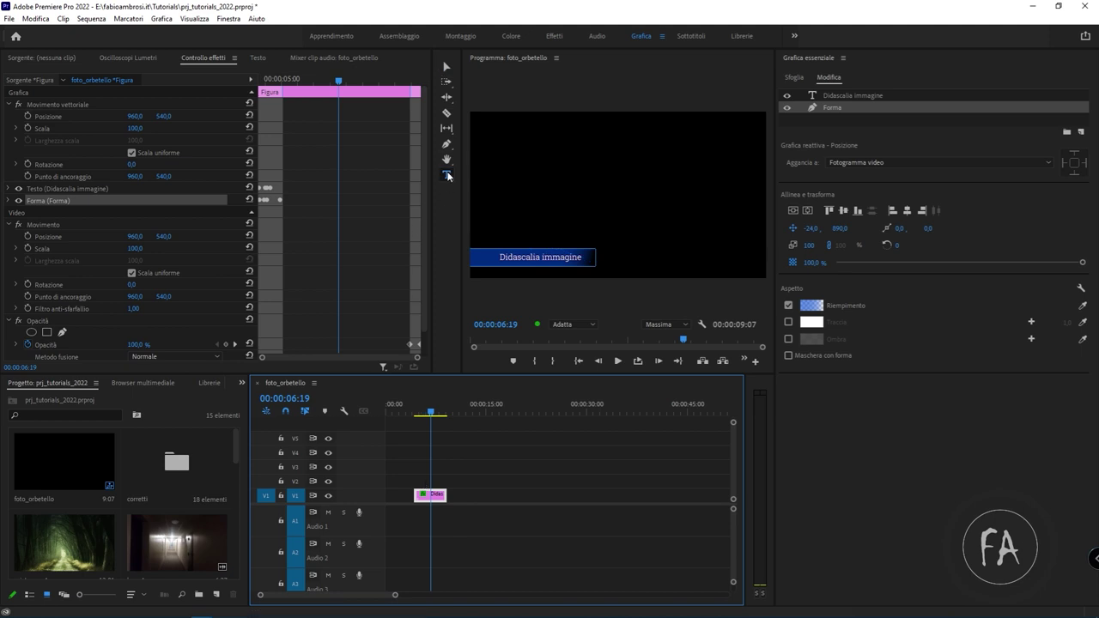
{"action": "left_click", "coordinate": [517, 259]}
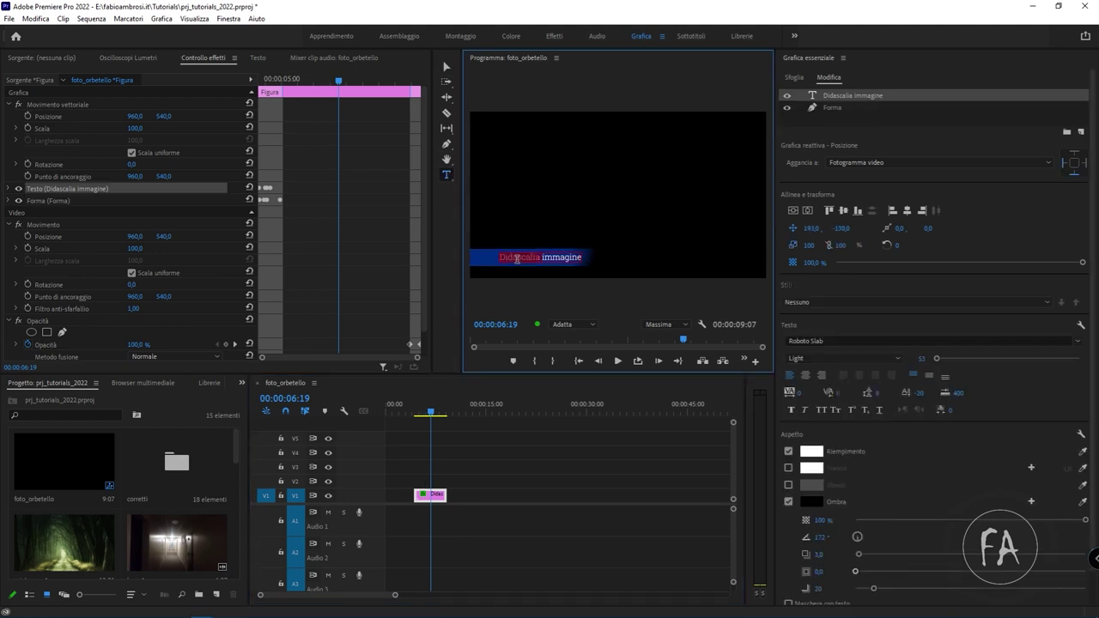
{"action": "type", "text": "fABIO"}
{"action": "double_click", "coordinate": [516, 259]}
{"action": "type", "text": "Fabio Ambrosi"}
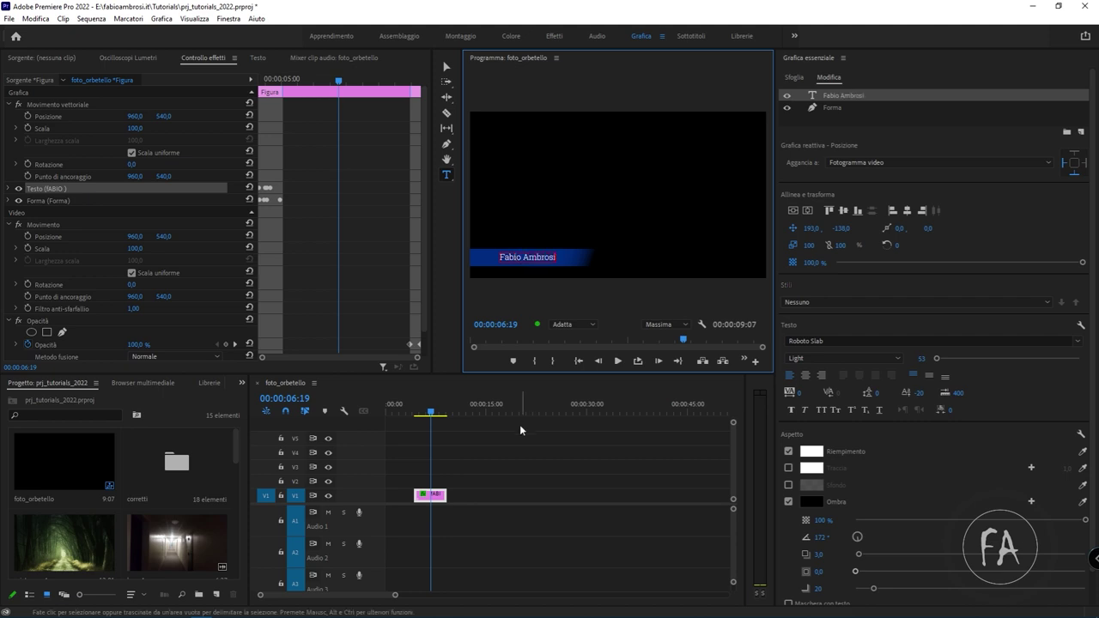
{"action": "left_click", "coordinate": [520, 431]}
{"action": "left_click", "coordinate": [422, 411]}
{"action": "left_click_drag", "start_coordinate": [423, 411], "coordinate": [419, 412]}
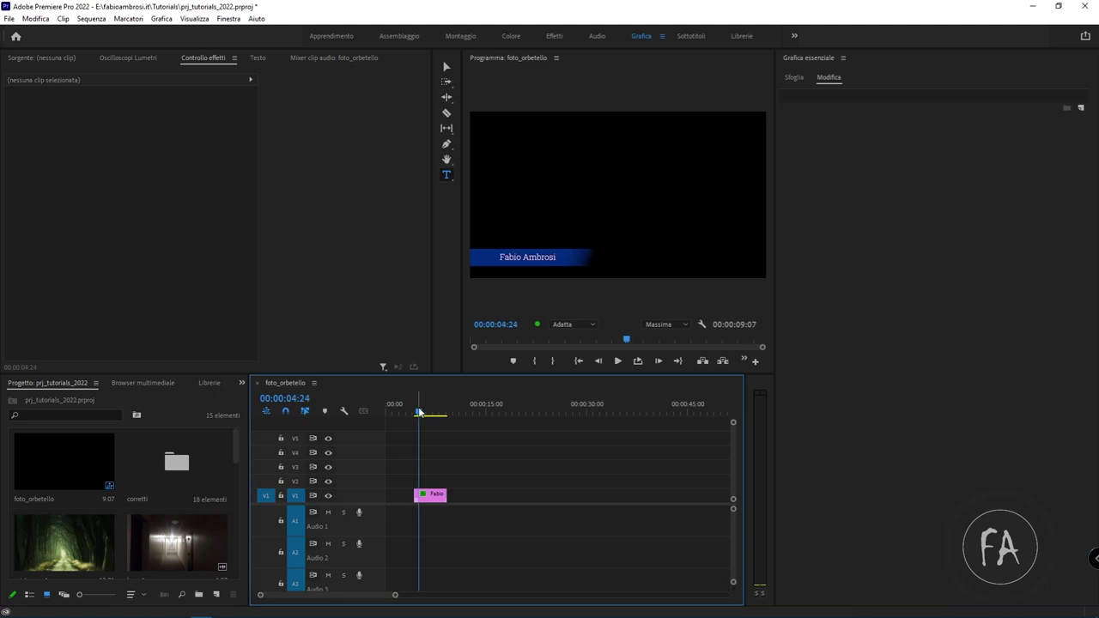
- Delete the caption clip from track V1
{"action": "left_click", "coordinate": [429, 496]}
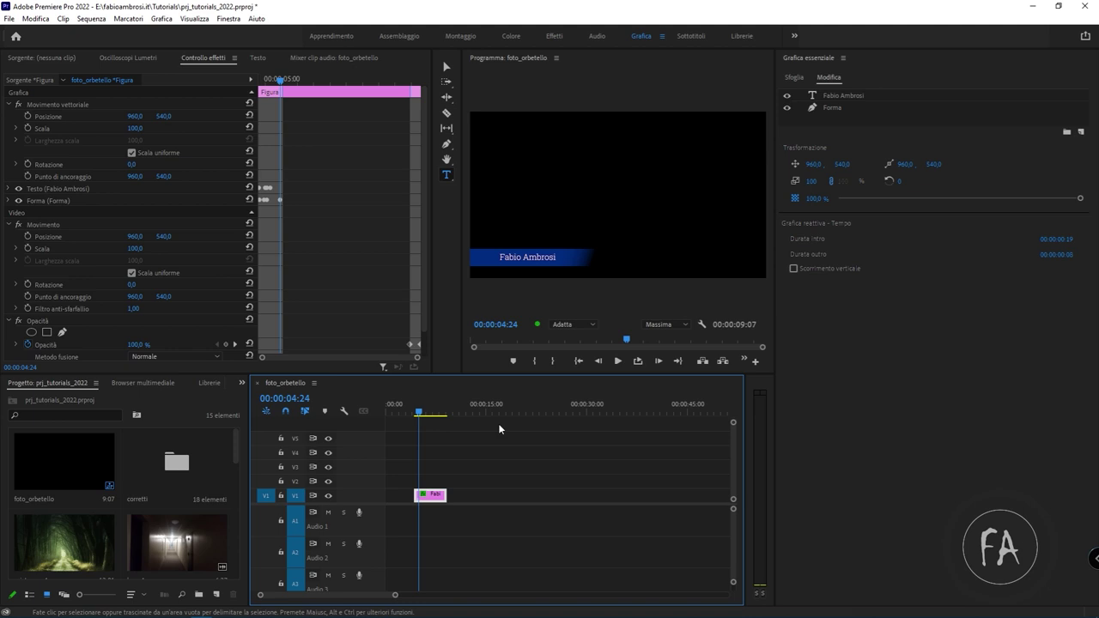
{"action": "left_click", "coordinate": [798, 79]}
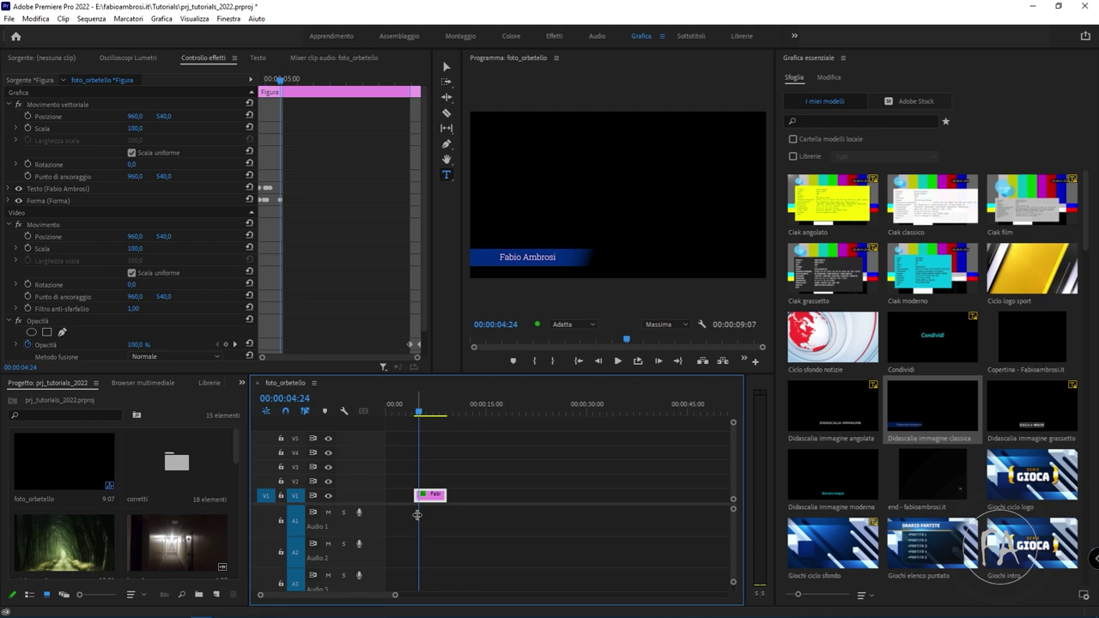
{"action": "key", "text": "Delete"}
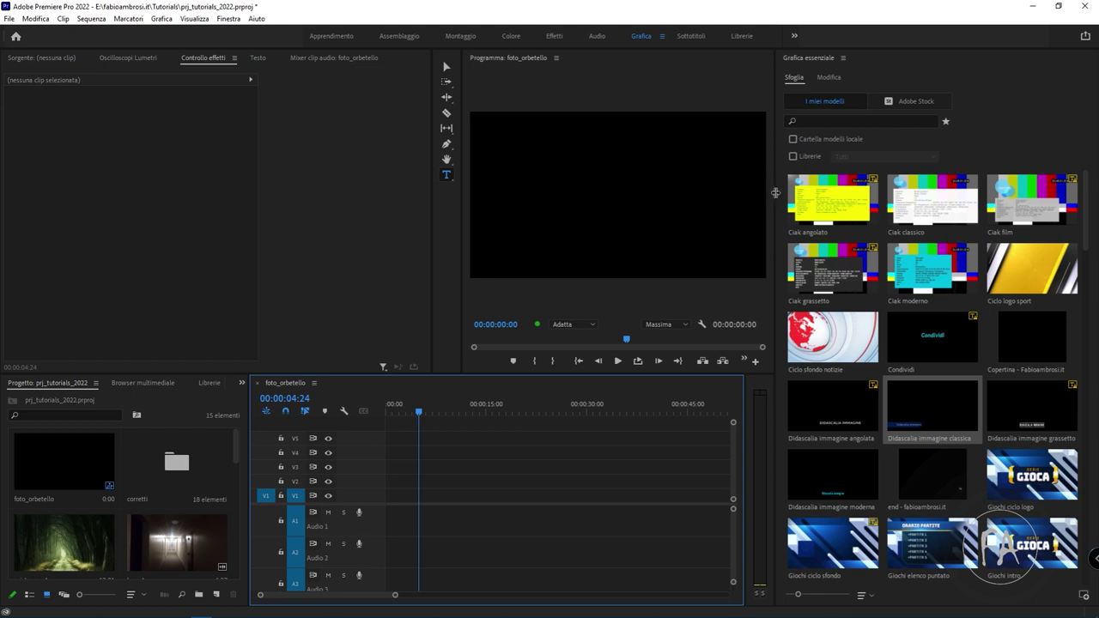
- Enlarge the Program monitor, making it wider and taller at the graphics panel's expense
{"action": "left_click_drag", "start_coordinate": [776, 192], "coordinate": [951, 189]}
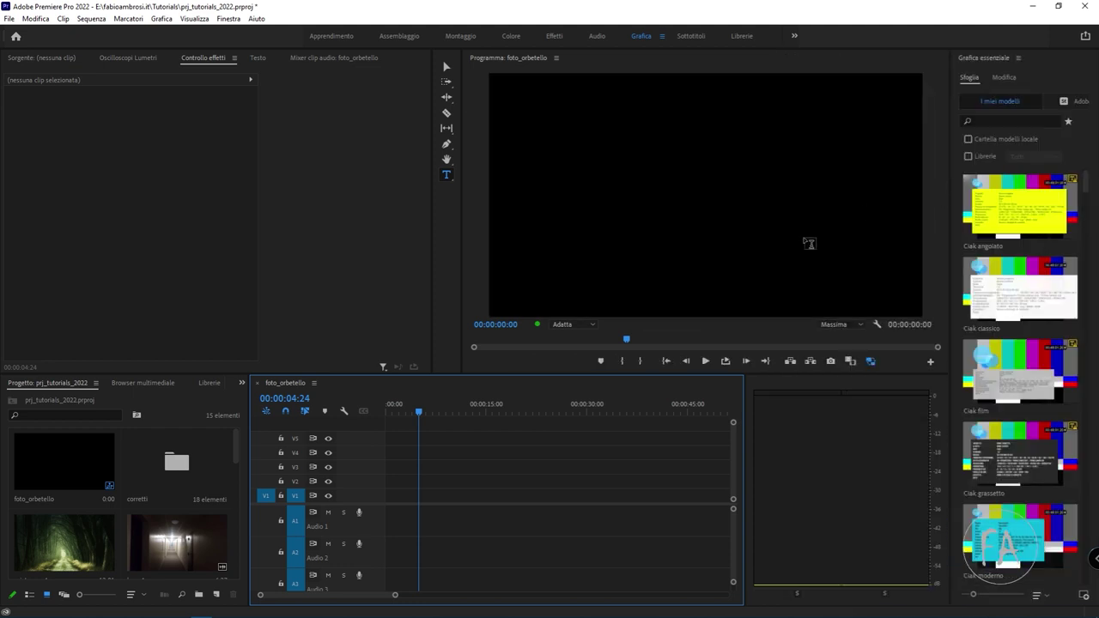
{"action": "left_click_drag", "start_coordinate": [742, 417], "coordinate": [923, 417]}
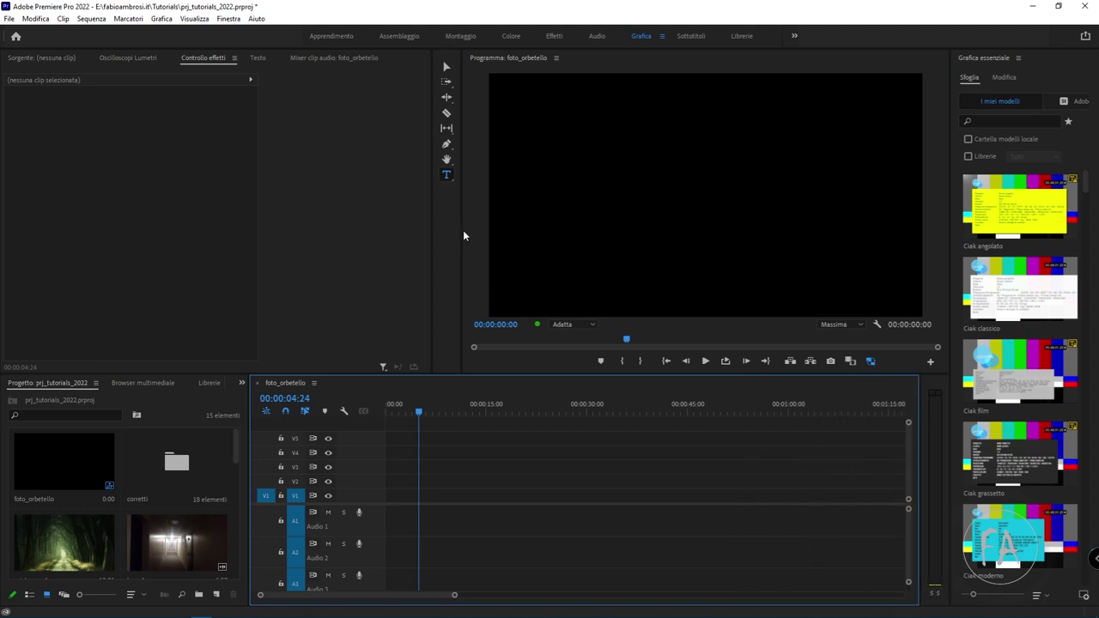
{"action": "left_click_drag", "start_coordinate": [462, 231], "coordinate": [302, 244]}
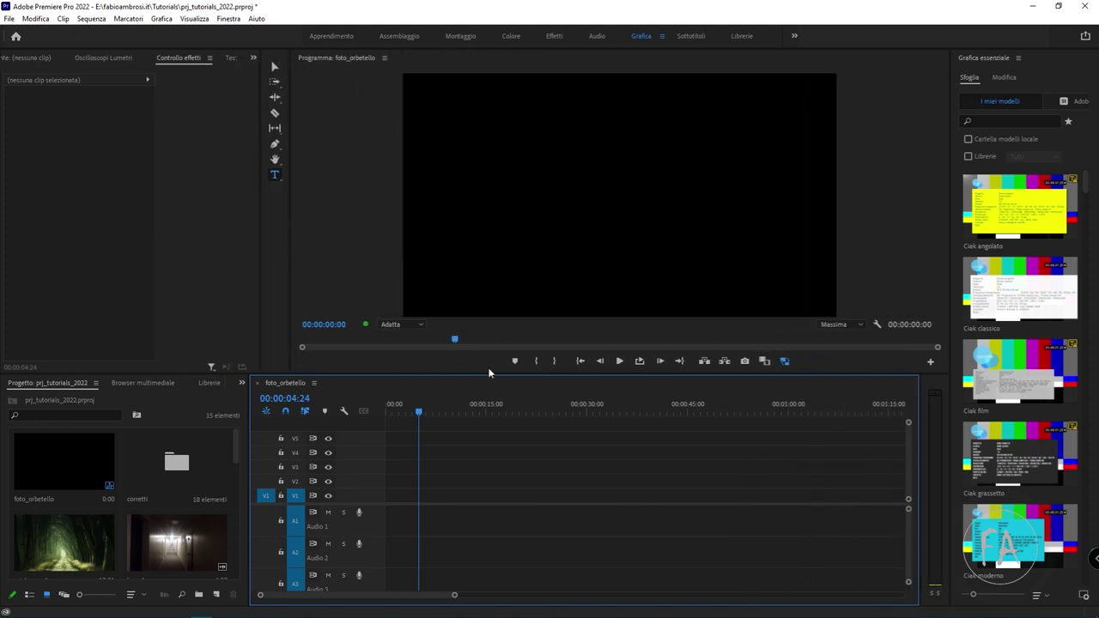
{"action": "left_click_drag", "start_coordinate": [486, 376], "coordinate": [480, 459]}
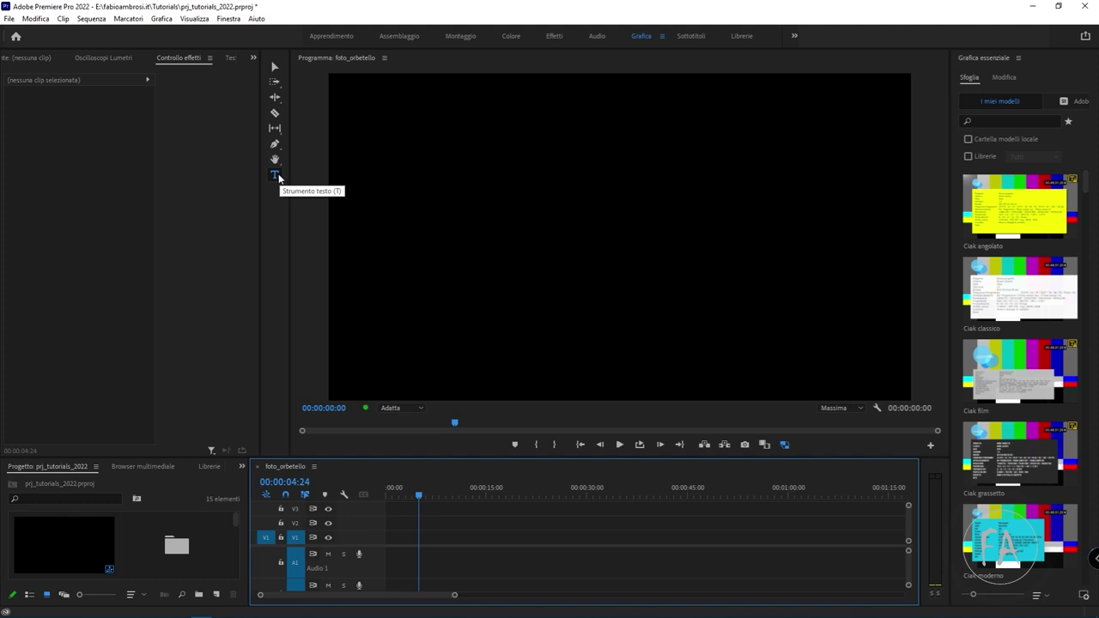
- Add a 'CIAO MONDO' text graphic on V1 and widen Essential Graphics beside a smaller preview
{"action": "left_click", "coordinate": [276, 176]}
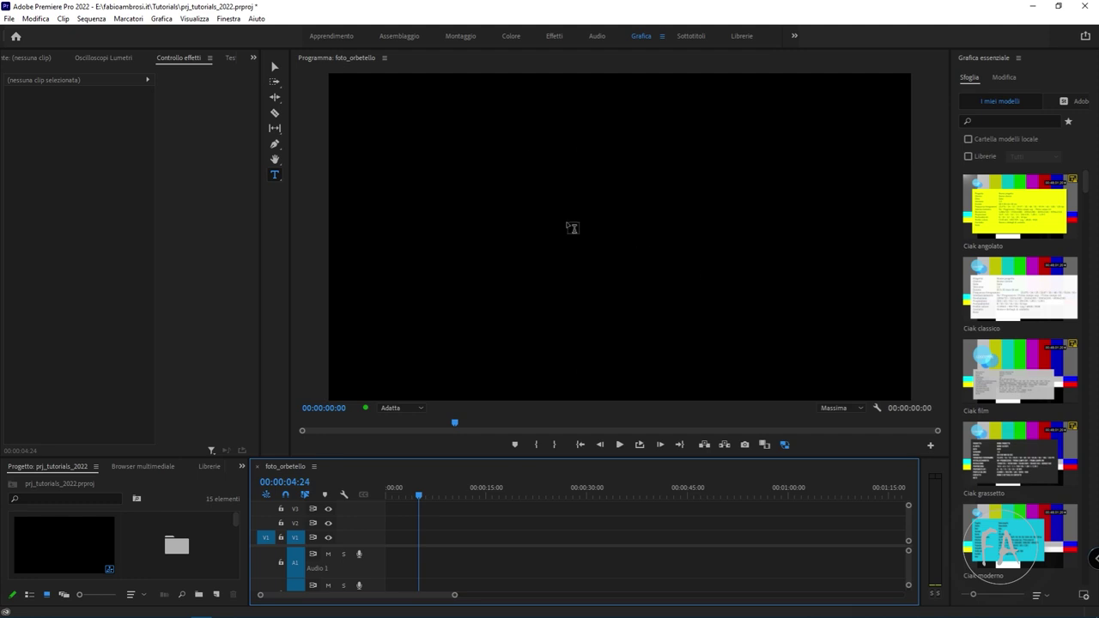
{"action": "left_click", "coordinate": [548, 208]}
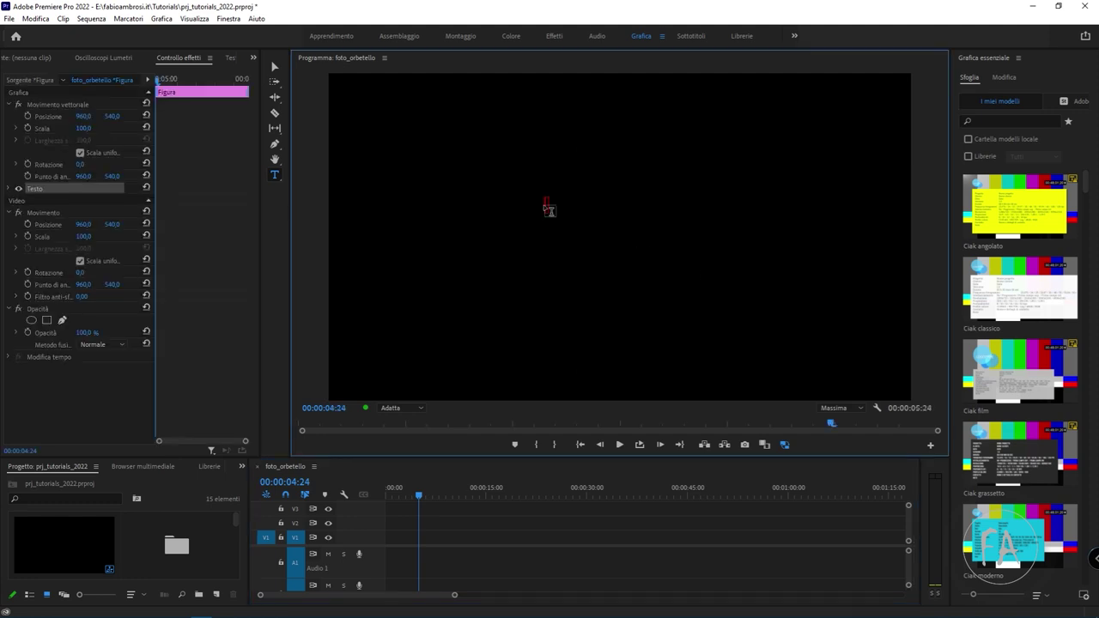
{"action": "type", "text": "CIAO M"}
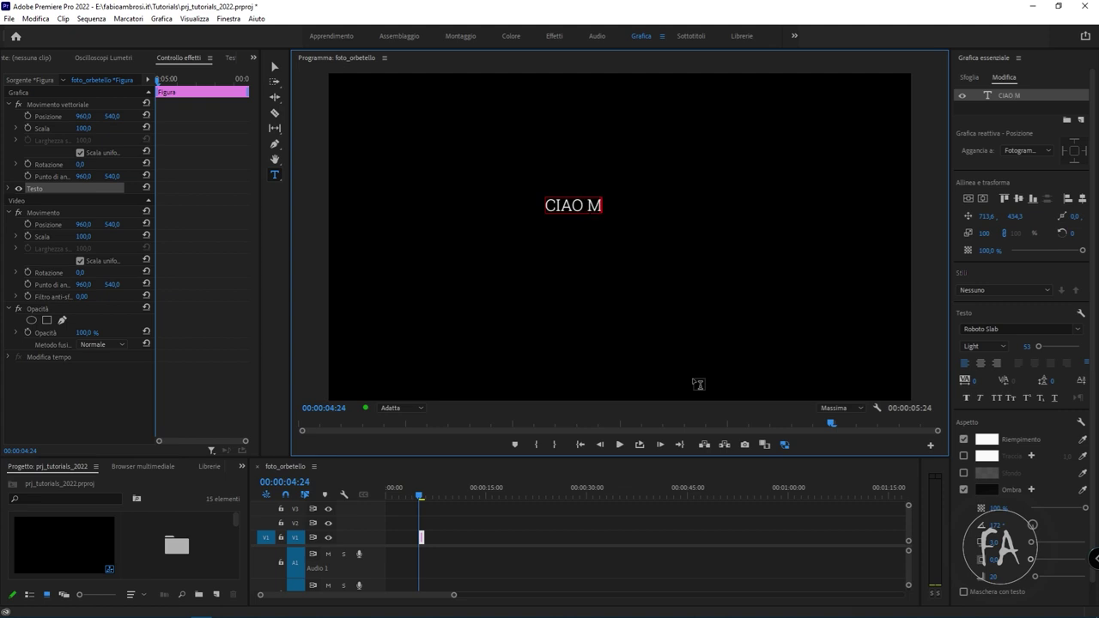
{"action": "type", "text": "ONDO"}
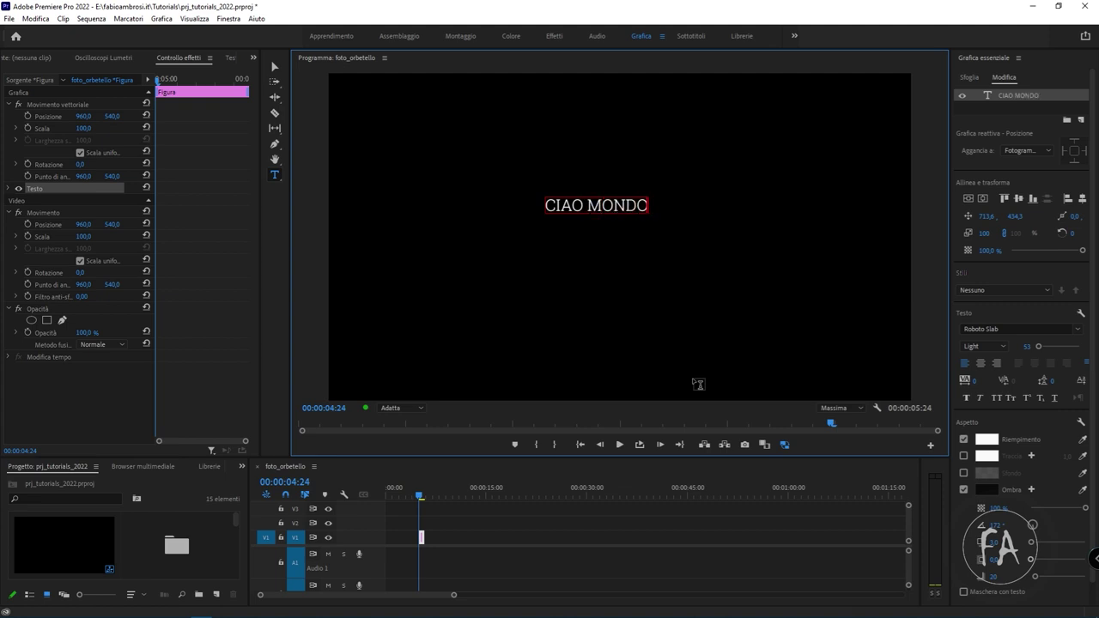
{"action": "left_click", "coordinate": [444, 530]}
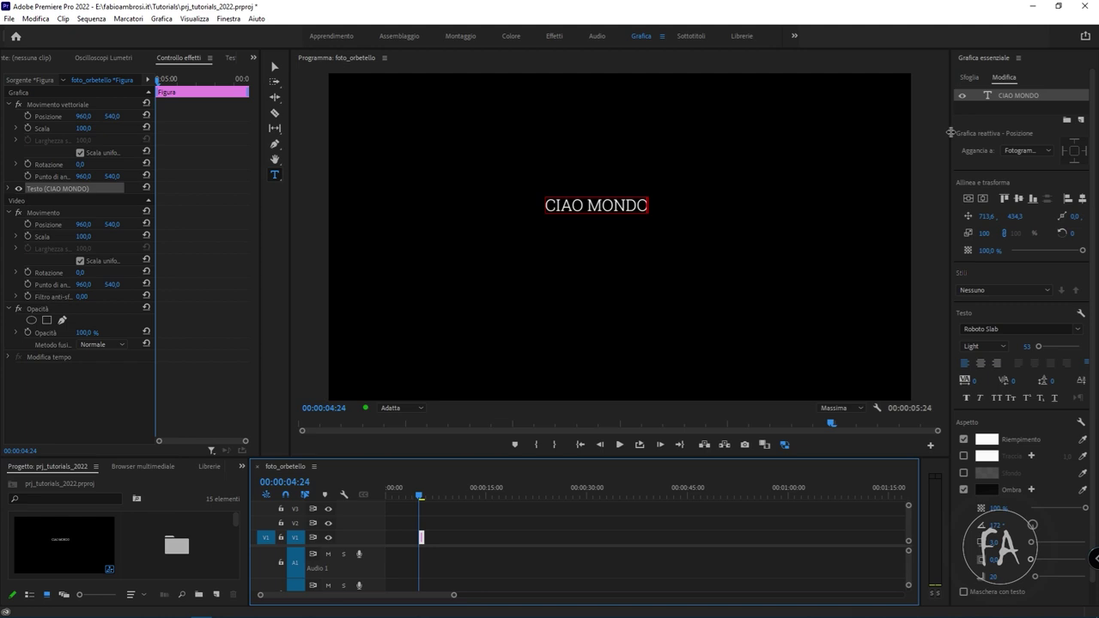
{"action": "left_click_drag", "start_coordinate": [950, 135], "coordinate": [805, 135]}
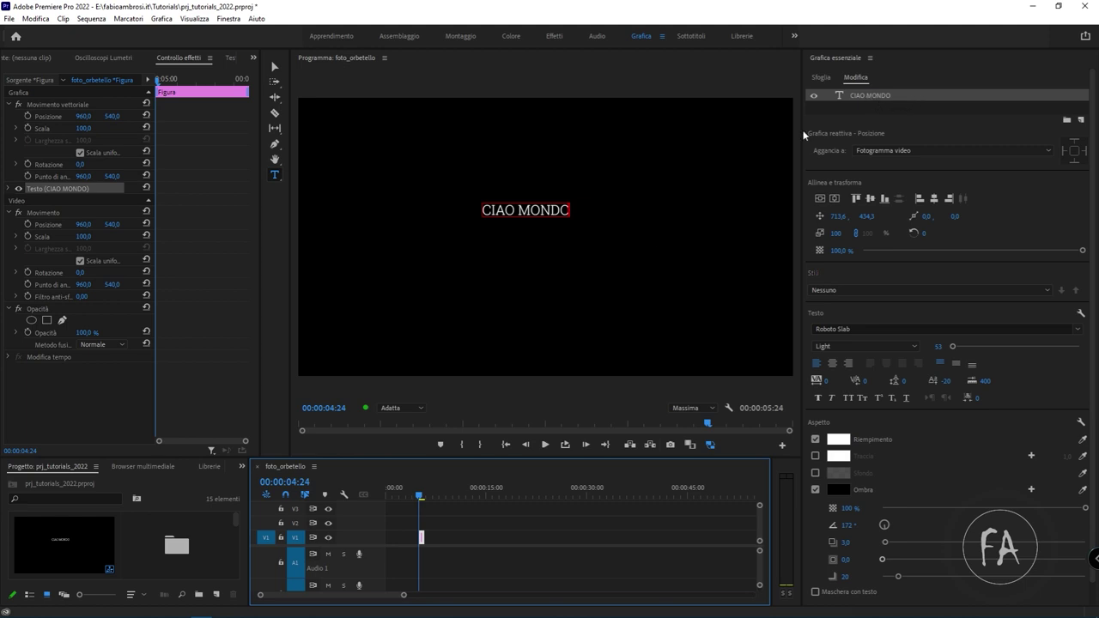
{"action": "left_click_drag", "start_coordinate": [452, 529], "coordinate": [401, 542]}
- Add rectangle layer Forma 01 via Grafica > Nuovo livello and drag it over the CIAO MONDO text
{"action": "left_click", "coordinate": [162, 19]}
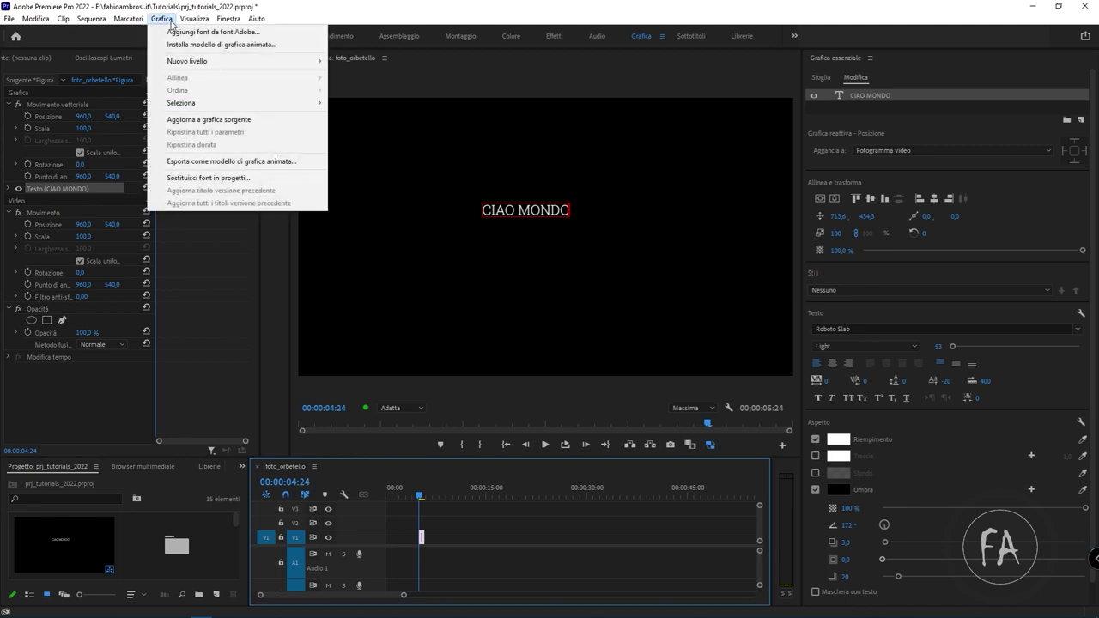
{"action": "mouse_move", "coordinate": [218, 62]}
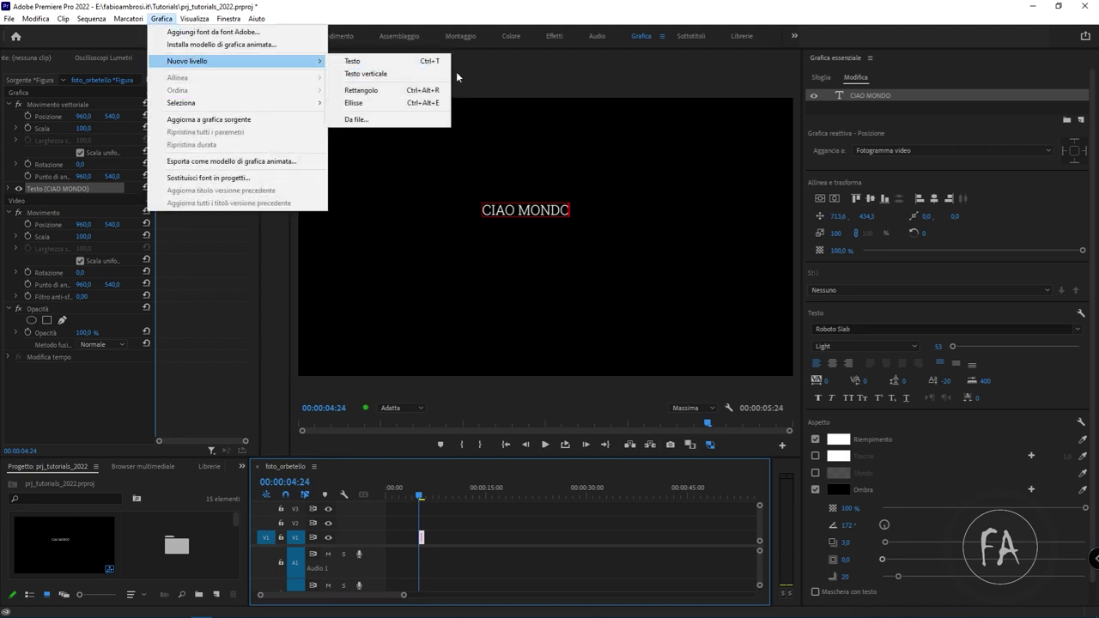
{"action": "left_click", "coordinate": [423, 96]}
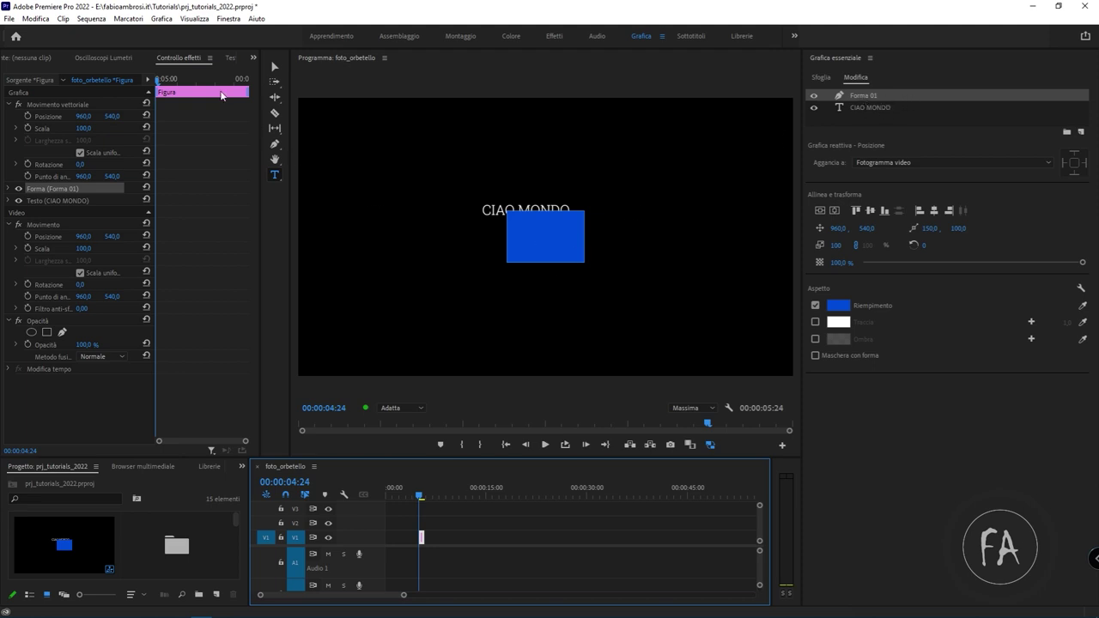
{"action": "left_click", "coordinate": [276, 67]}
{"action": "left_click", "coordinate": [556, 244]}
{"action": "left_click_drag", "start_coordinate": [555, 244], "coordinate": [534, 219]}
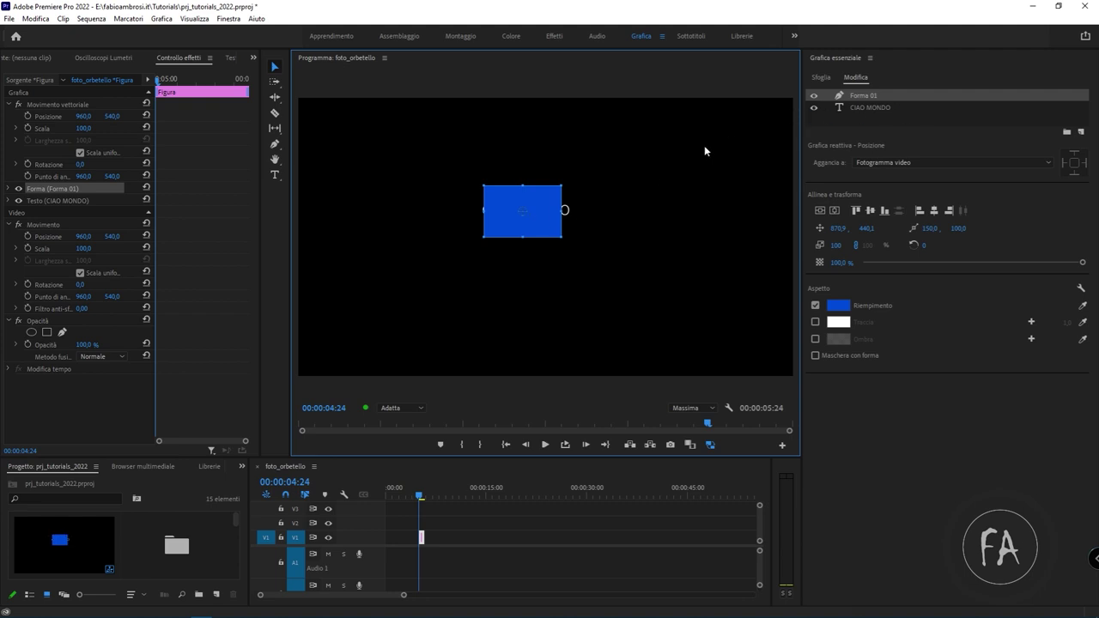
- Move the Forma 01 layer beneath CIAO MONDO in the layer list
{"action": "left_click_drag", "start_coordinate": [895, 97], "coordinate": [902, 108]}
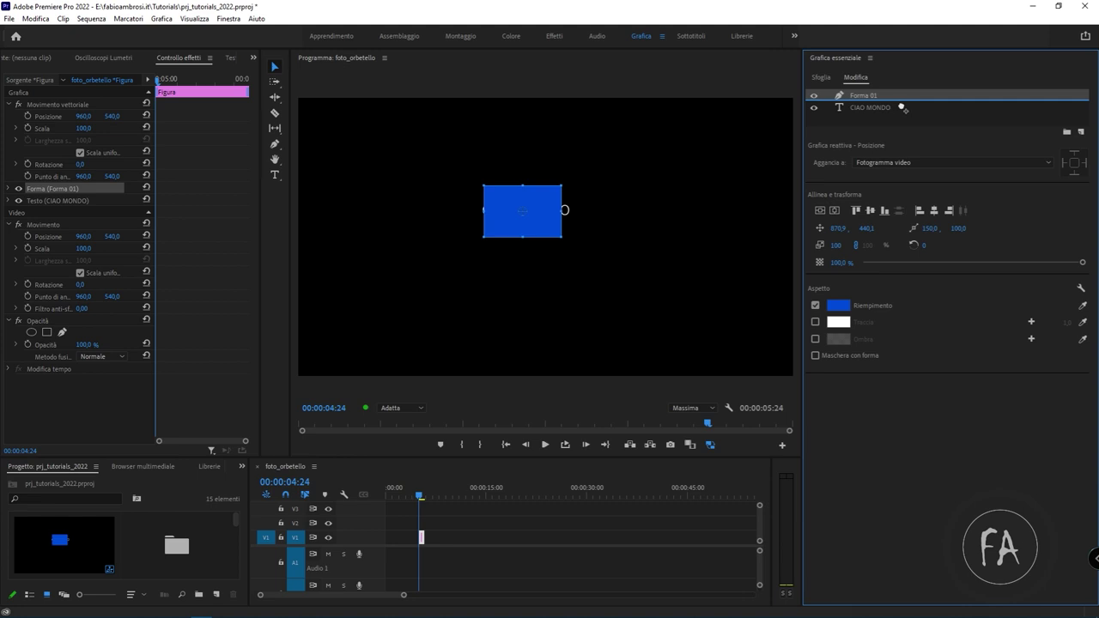
{"action": "left_click_drag", "start_coordinate": [902, 107], "coordinate": [907, 117]}
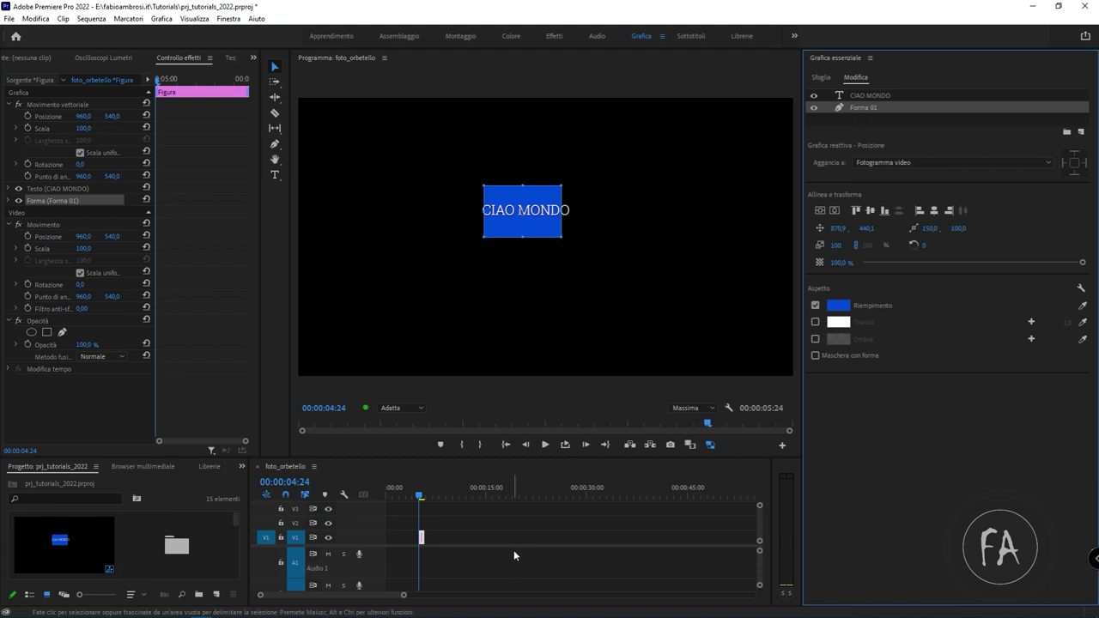
{"action": "left_click", "coordinate": [814, 108]}
{"action": "left_click", "coordinate": [814, 109]}
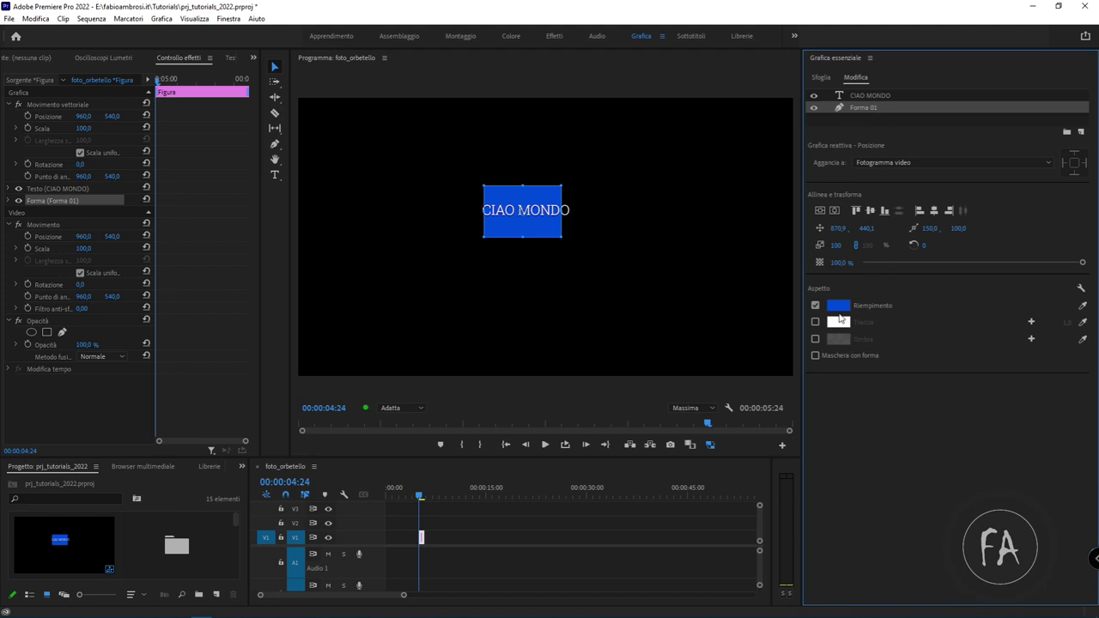
- Fill the rectangle dark green (1D4400)
{"action": "left_click", "coordinate": [839, 306]}
{"action": "left_click", "coordinate": [564, 286]}
{"action": "left_click", "coordinate": [555, 274]}
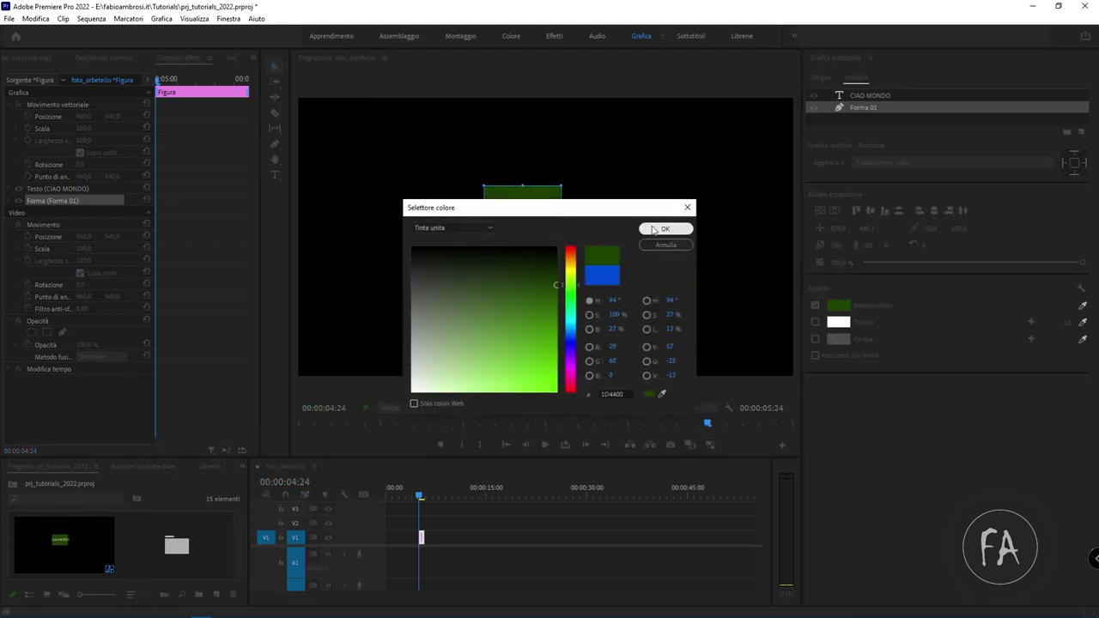
{"action": "left_click", "coordinate": [666, 229]}
- Resize the green rectangle to frame the text, trimming its left and top edges
{"action": "left_click_drag", "start_coordinate": [566, 232], "coordinate": [608, 221]}
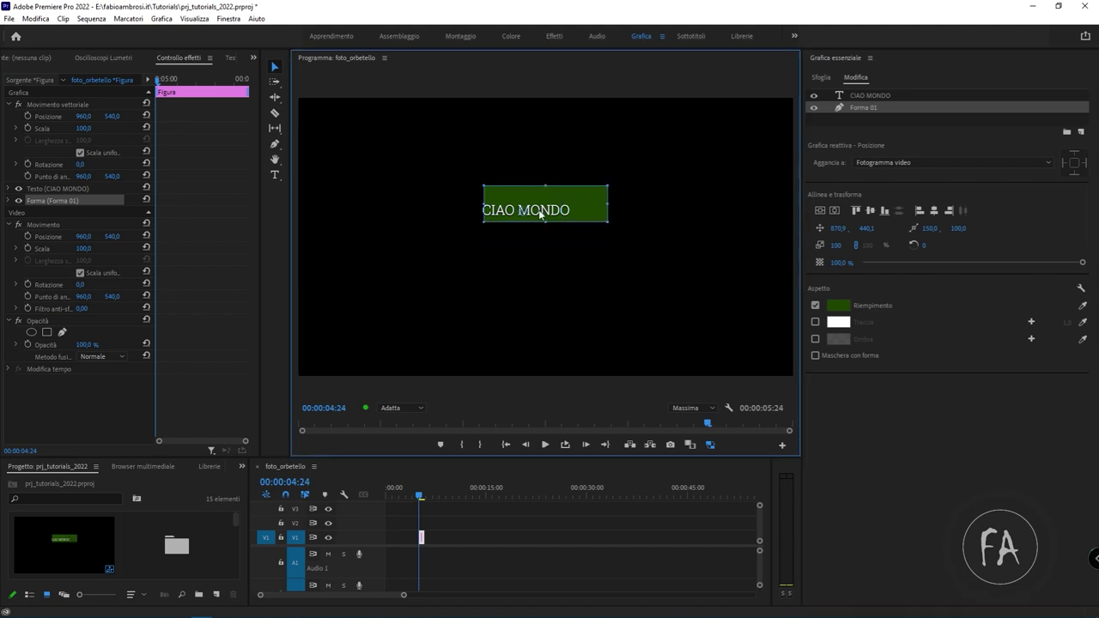
{"action": "left_click_drag", "start_coordinate": [484, 221], "coordinate": [474, 225]}
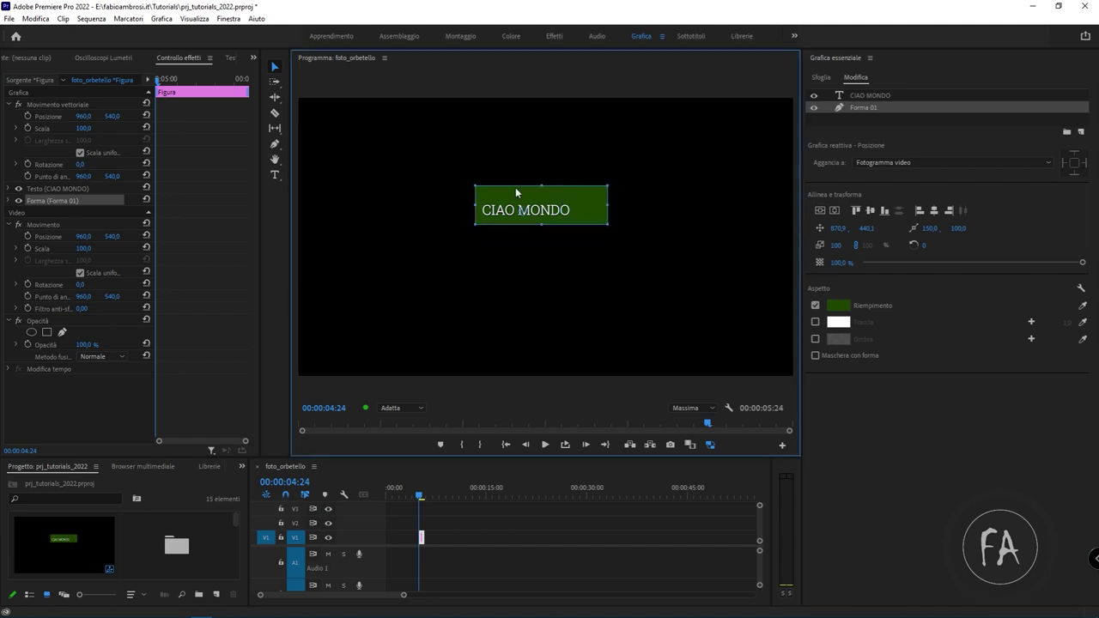
{"action": "mouse_move", "coordinate": [539, 186]}
{"action": "left_mouse_down"}
{"action": "mouse_move", "coordinate": [547, 195]}
{"action": "mouse_move", "coordinate": [436, 342]}
{"action": "mouse_move", "coordinate": [422, 330]}
{"action": "left_mouse_up"}
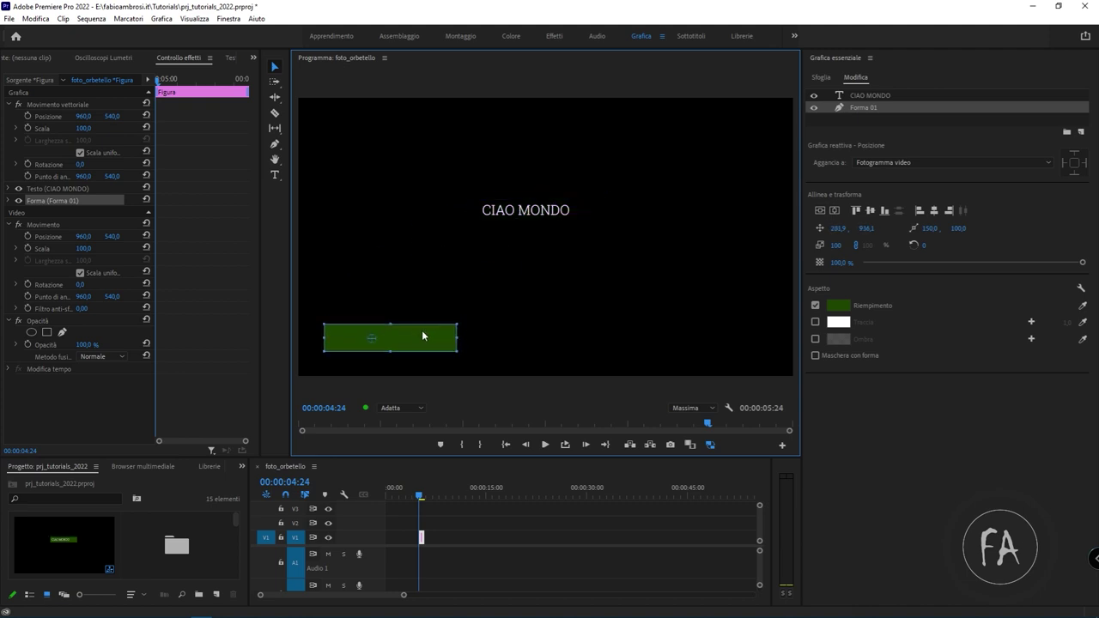
- Move the CIAO MONDO text onto the green rectangle at the lower left, then deselect it
{"action": "left_click", "coordinate": [540, 211]}
{"action": "left_click_drag", "start_coordinate": [539, 212], "coordinate": [391, 336]}
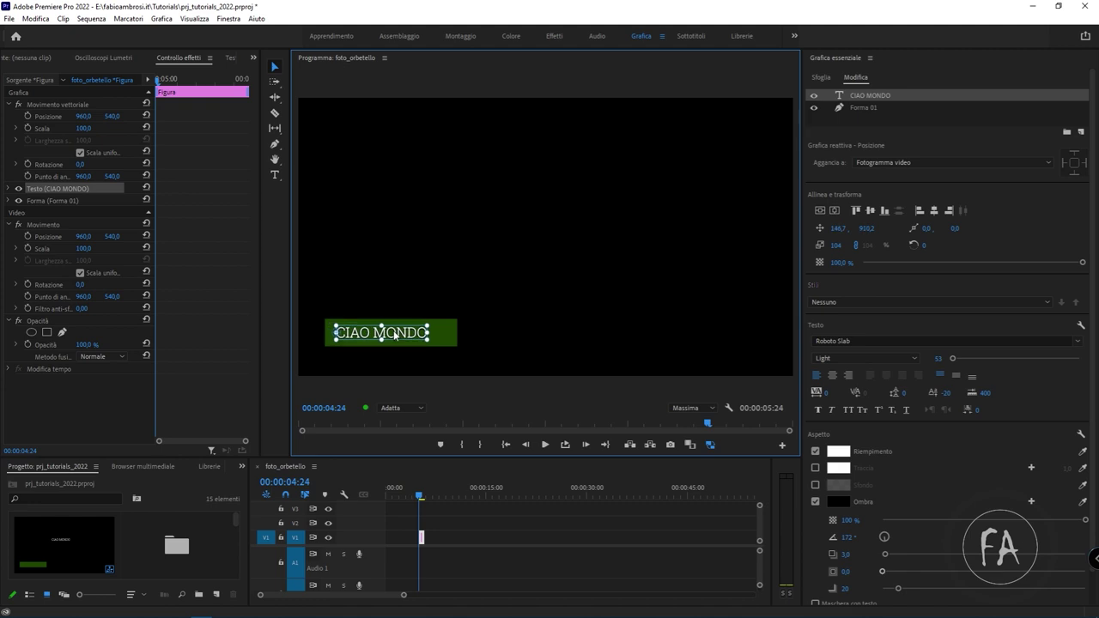
{"action": "left_click", "coordinate": [522, 312]}
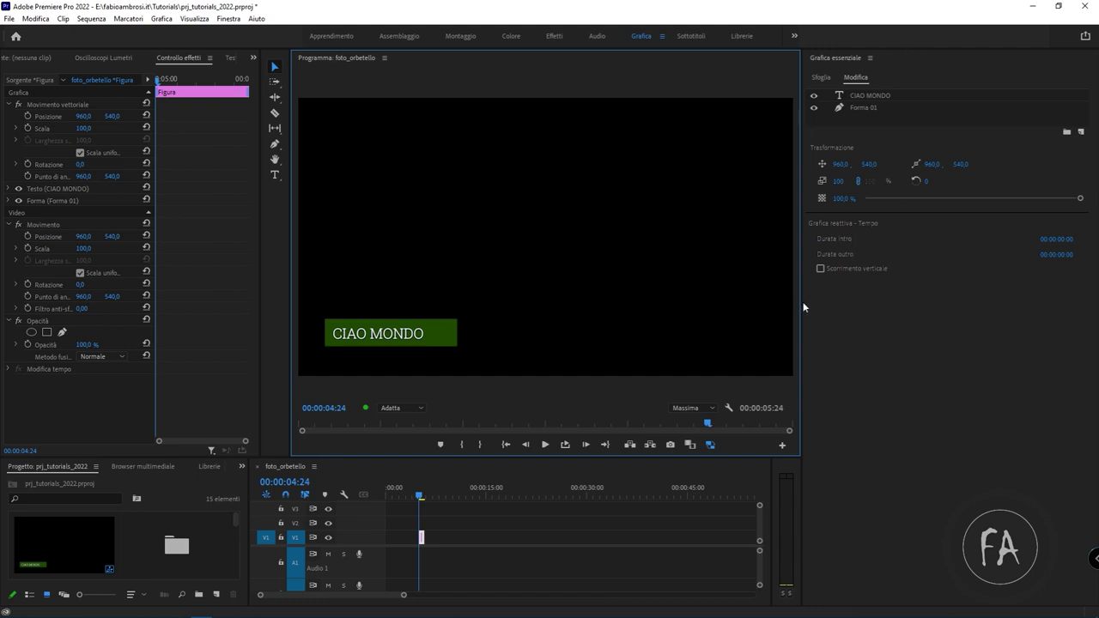
- Resize the Program Monitor, tools and Effect Controls panels, then save the prj_tutorials_2022 project
{"action": "left_click_drag", "start_coordinate": [804, 306], "coordinate": [1012, 307]}
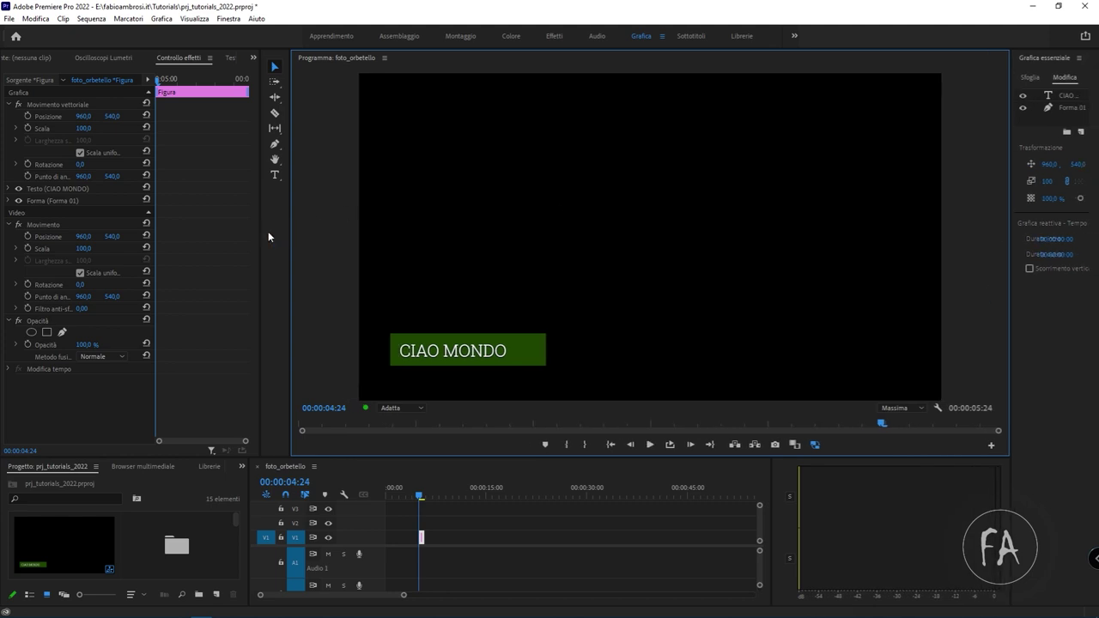
{"action": "left_click_drag", "start_coordinate": [289, 238], "coordinate": [484, 243]}
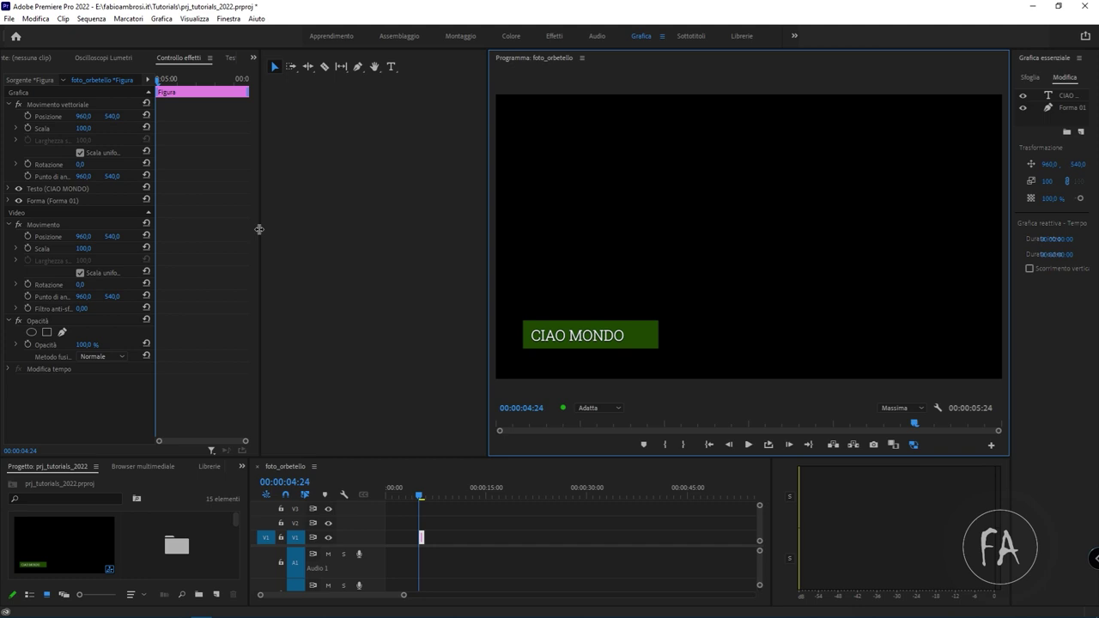
{"action": "left_click_drag", "start_coordinate": [259, 229], "coordinate": [482, 230]}
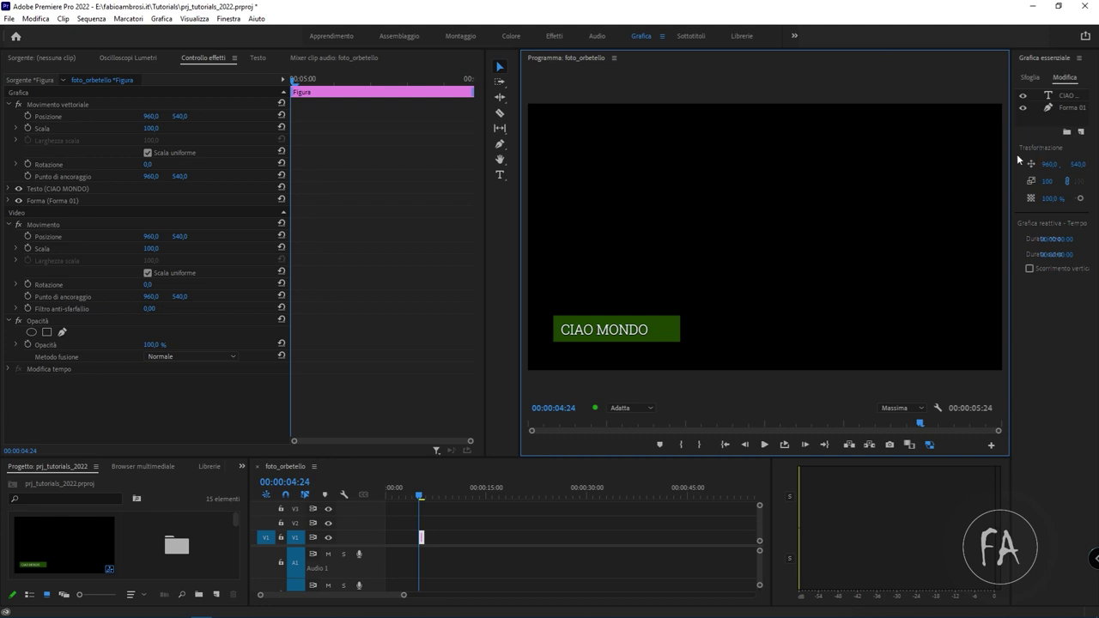
{"action": "left_click_drag", "start_coordinate": [1011, 161], "coordinate": [750, 163]}
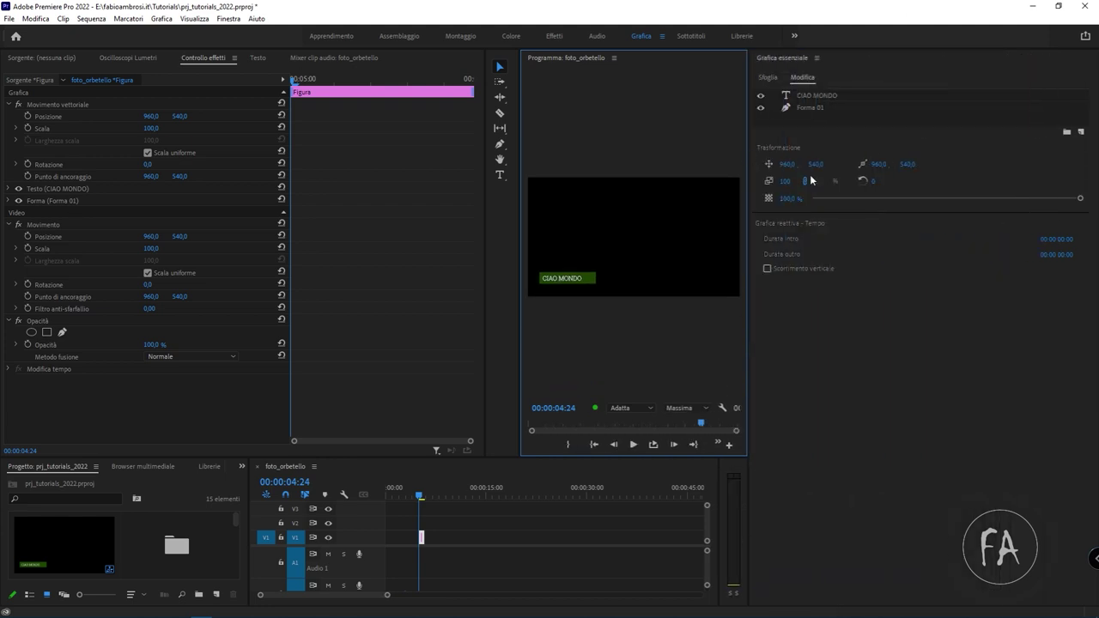
{"action": "left_click_drag", "start_coordinate": [519, 251], "coordinate": [221, 250]}
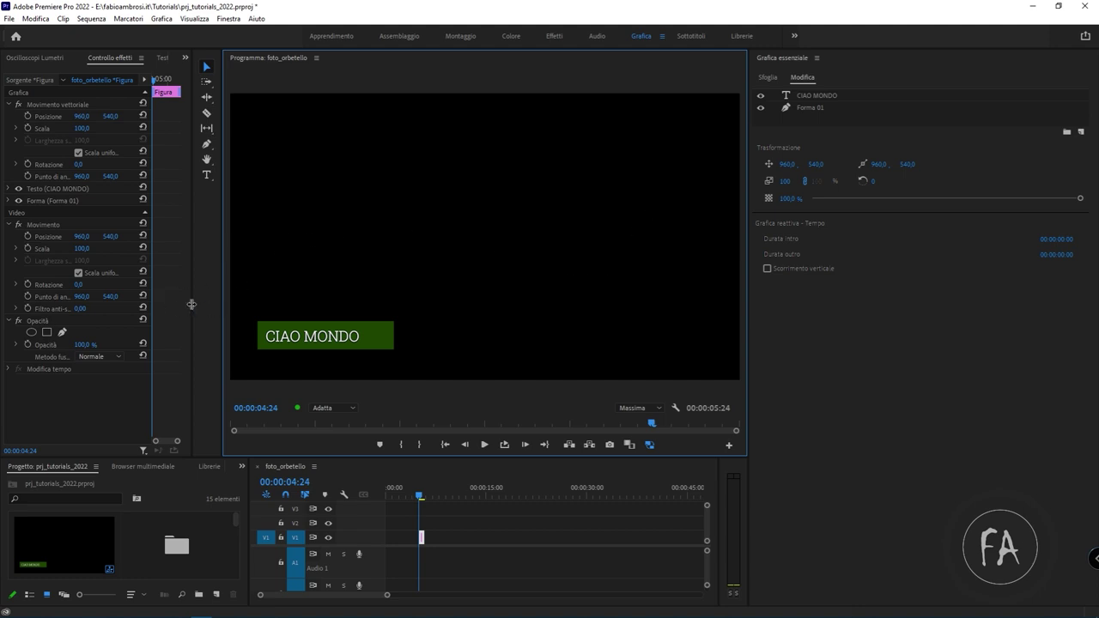
{"action": "left_click_drag", "start_coordinate": [192, 304], "coordinate": [407, 304]}
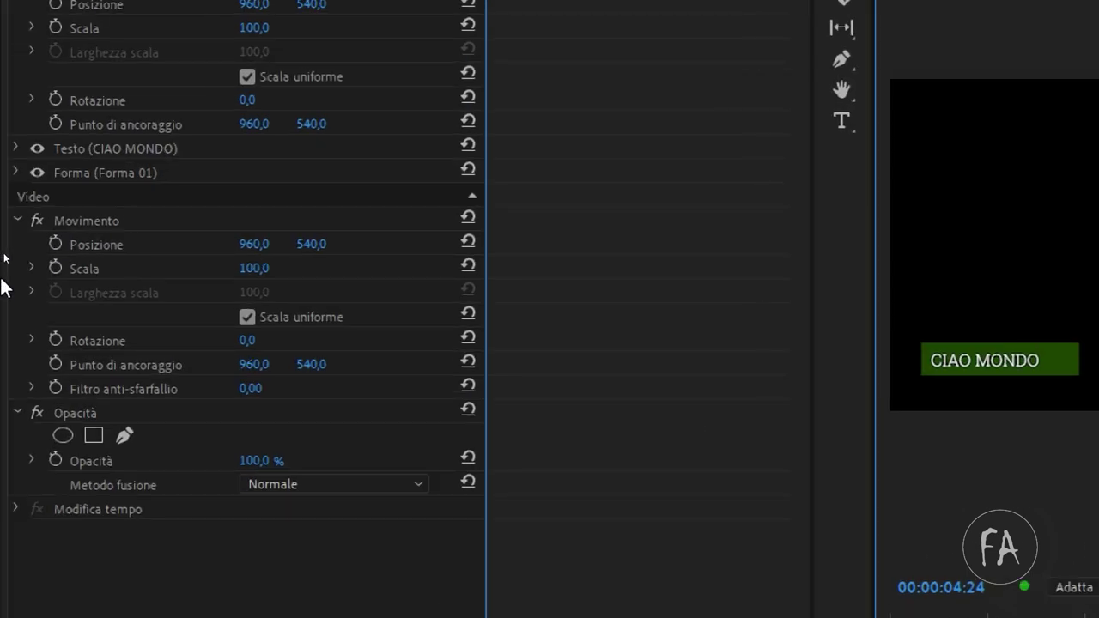
{"action": "key", "text": "ctrl+s"}
{"action": "left_click_drag", "start_coordinate": [813, 337], "coordinate": [803, 348]}
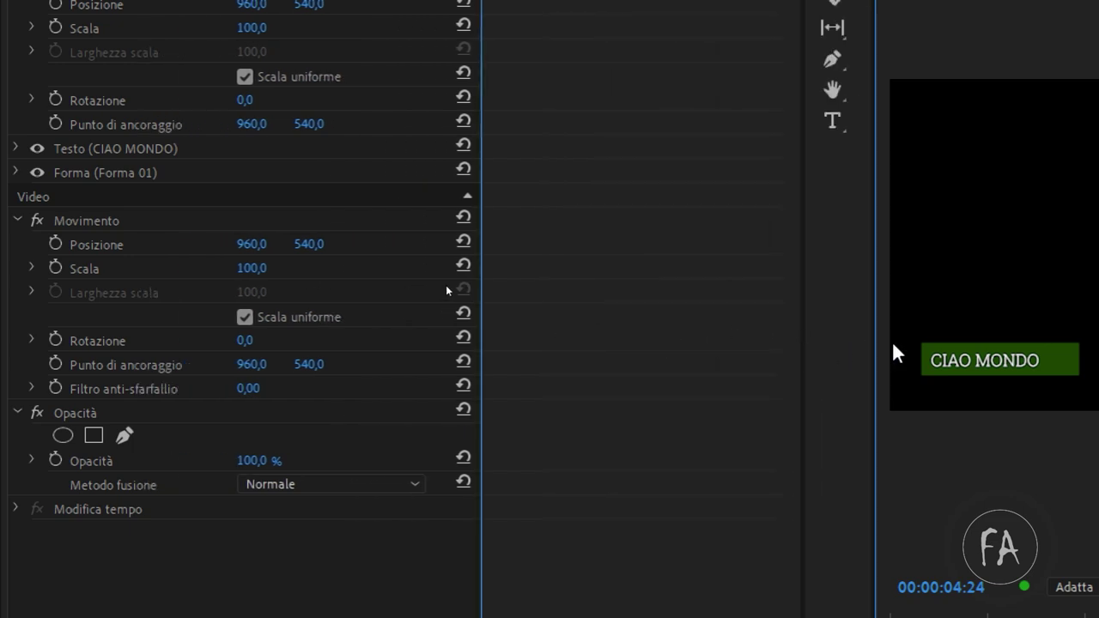
{"action": "left_click_drag", "start_coordinate": [873, 341], "coordinate": [583, 342]}
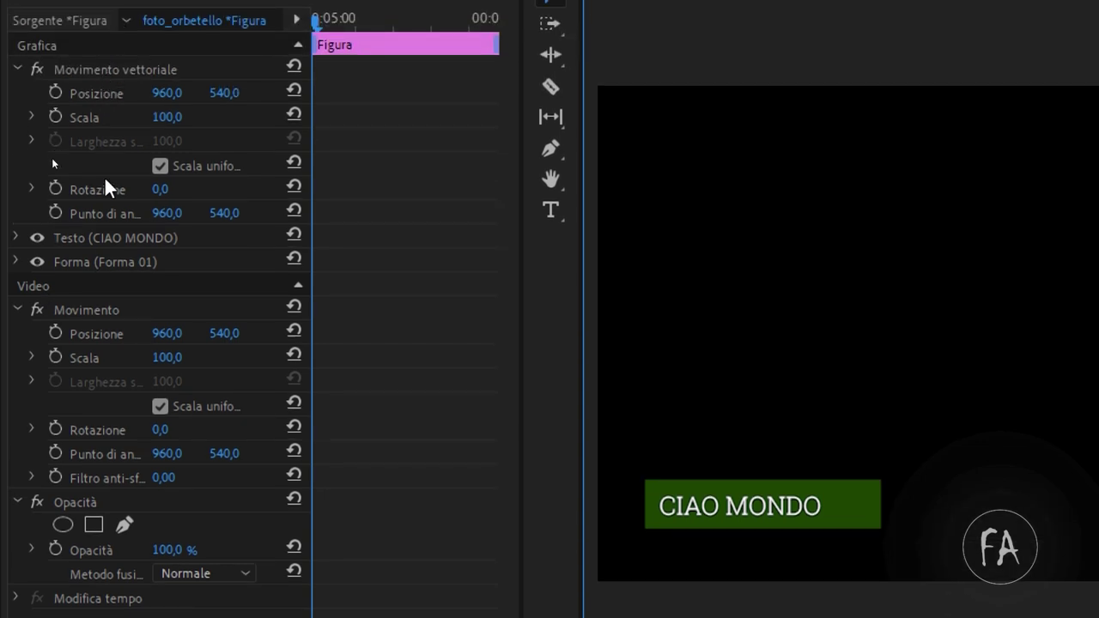
{"action": "mouse_move", "coordinate": [225, 93]}
{"action": "left_mouse_down"}
{"action": "mouse_move", "coordinate": [172, 93]}
{"action": "mouse_move", "coordinate": [345, 105]}
{"action": "left_mouse_up"}
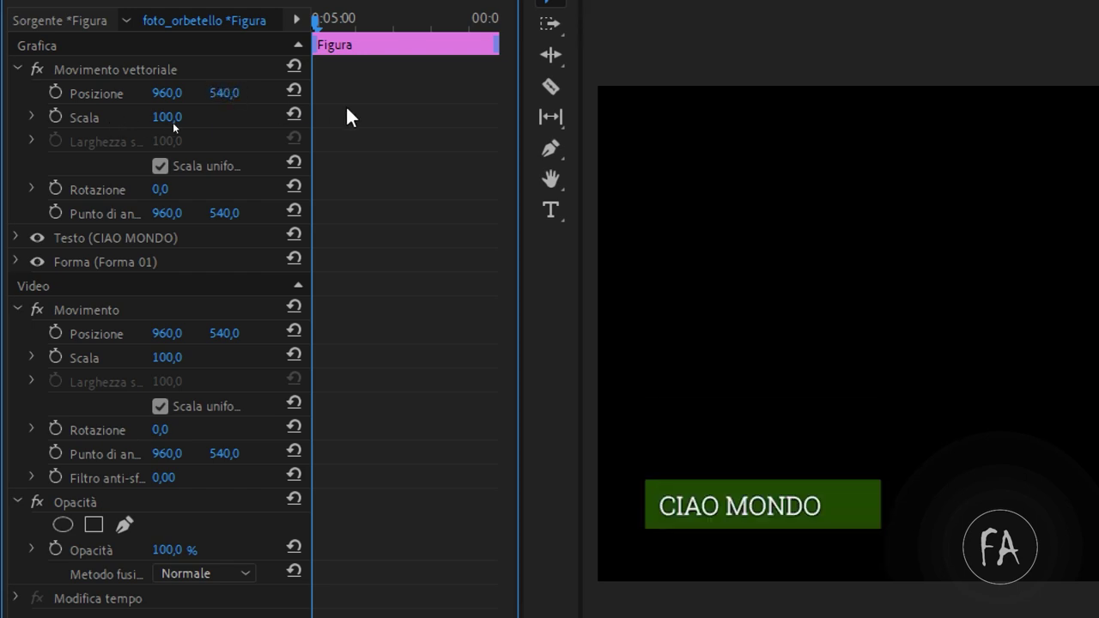
{"action": "left_click", "coordinate": [88, 95]}
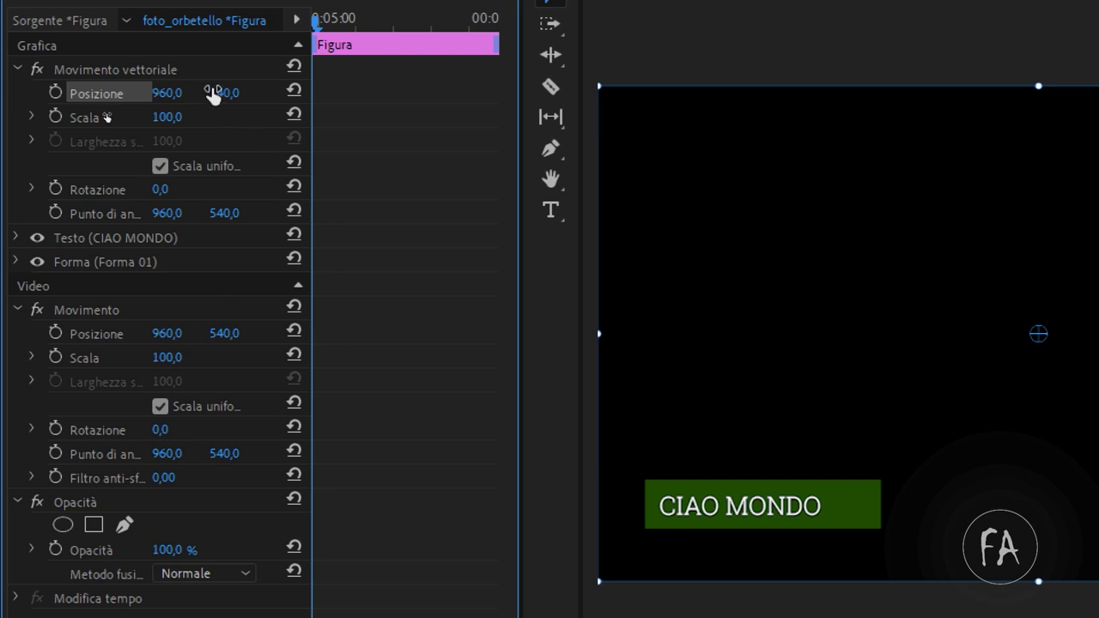
{"action": "mouse_move", "coordinate": [172, 93]}
{"action": "left_mouse_down"}
{"action": "mouse_move", "coordinate": [332, 92]}
{"action": "mouse_move", "coordinate": [259, 93]}
{"action": "left_mouse_up"}
{"action": "left_click", "coordinate": [294, 93]}
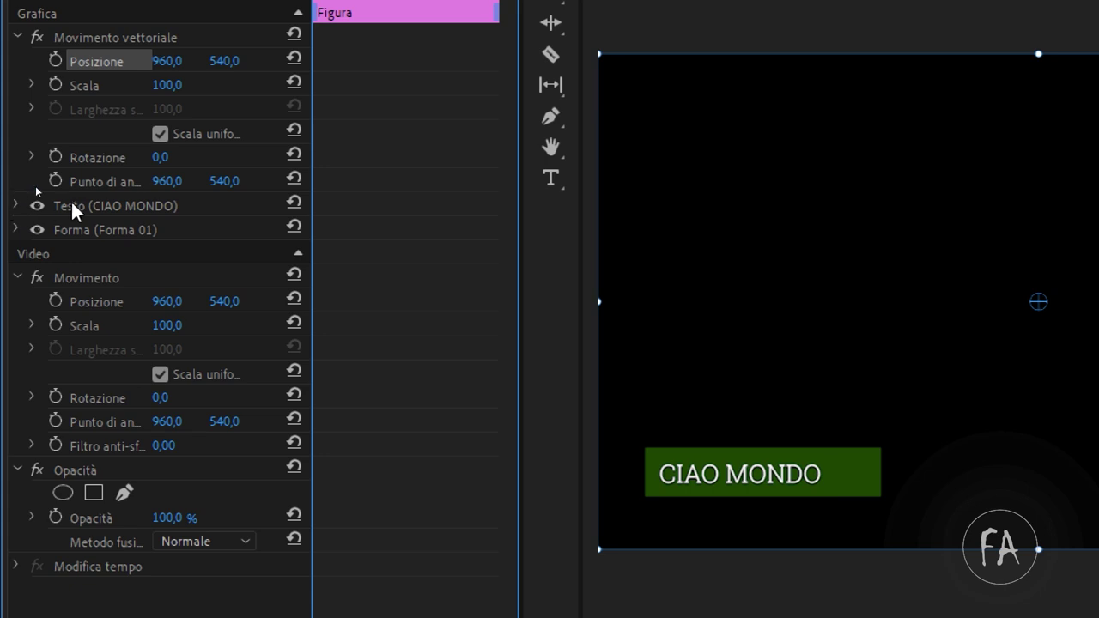
- Shift the CIAO MONDO text layer's Posizione X right to about 191,7, centring it in the bar
{"action": "left_click", "coordinate": [85, 206]}
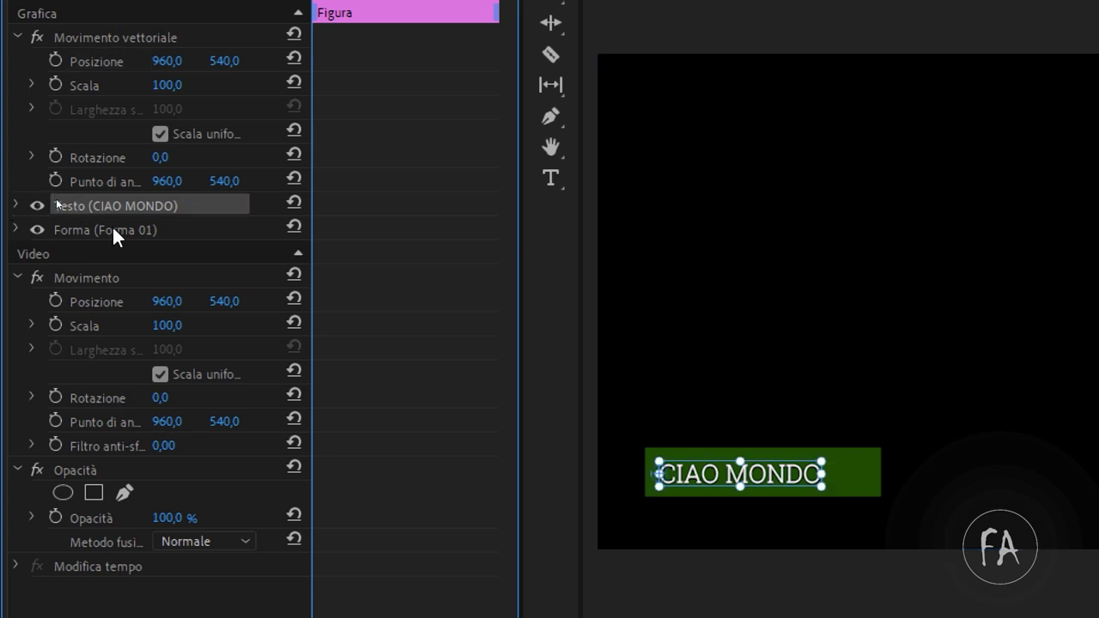
{"action": "left_click", "coordinate": [114, 229]}
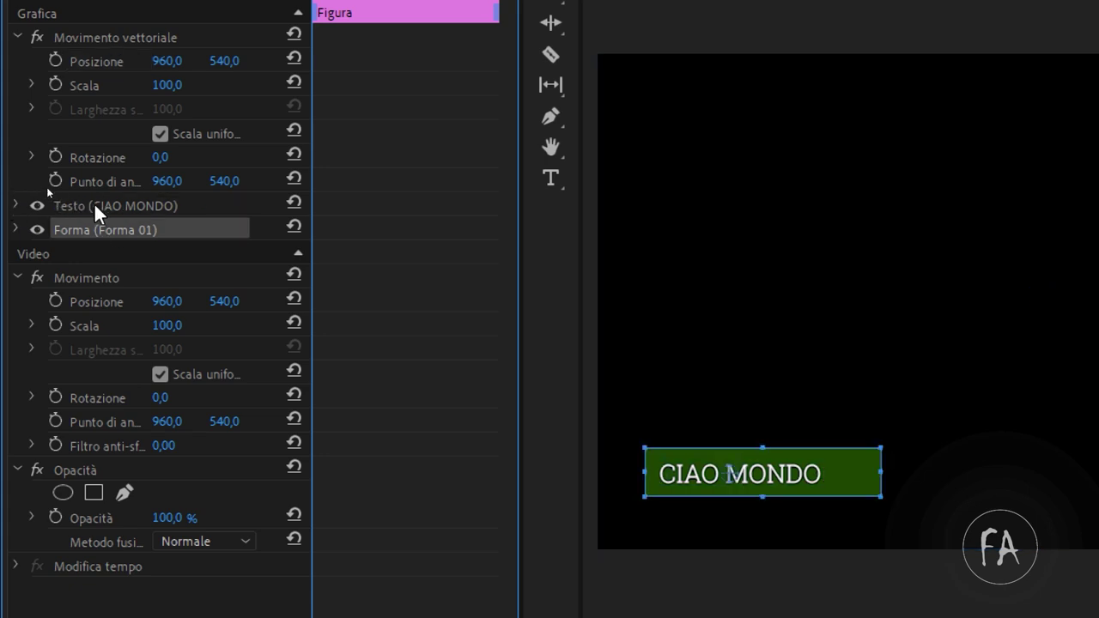
{"action": "left_click", "coordinate": [93, 205]}
{"action": "left_click", "coordinate": [16, 206]}
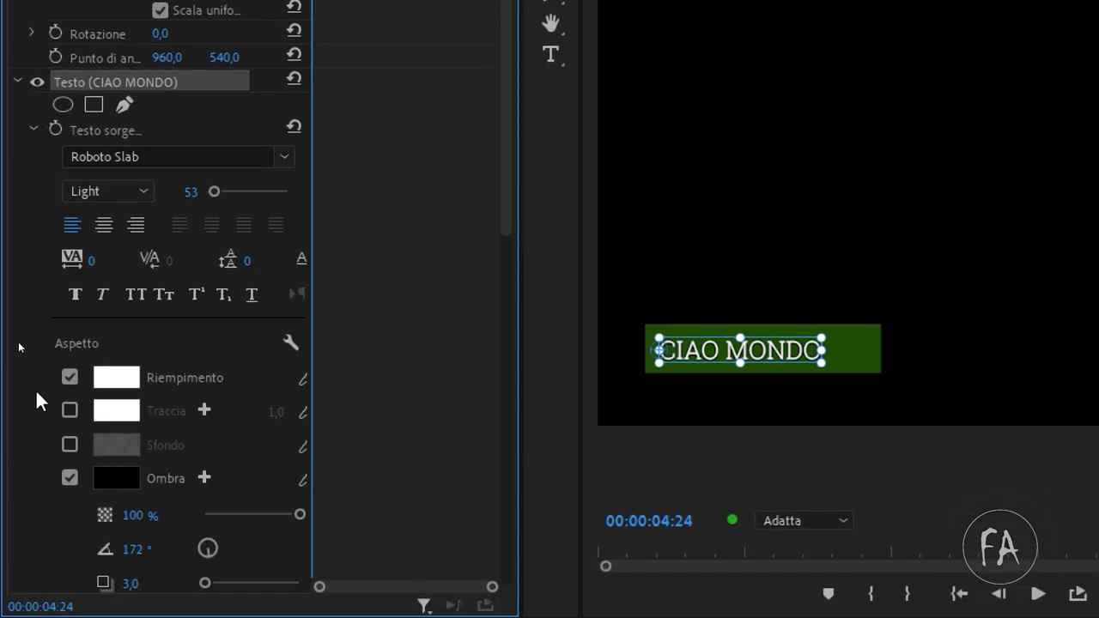
{"action": "scroll", "coordinate": [39, 384], "scroll_direction": "down", "scroll_amount": 1}
{"action": "scroll", "coordinate": [38, 386], "scroll_direction": "down", "scroll_amount": 2}
{"action": "scroll", "coordinate": [37, 386], "scroll_direction": "down", "scroll_amount": 4}
{"action": "scroll", "coordinate": [37, 385], "scroll_direction": "down", "scroll_amount": 3}
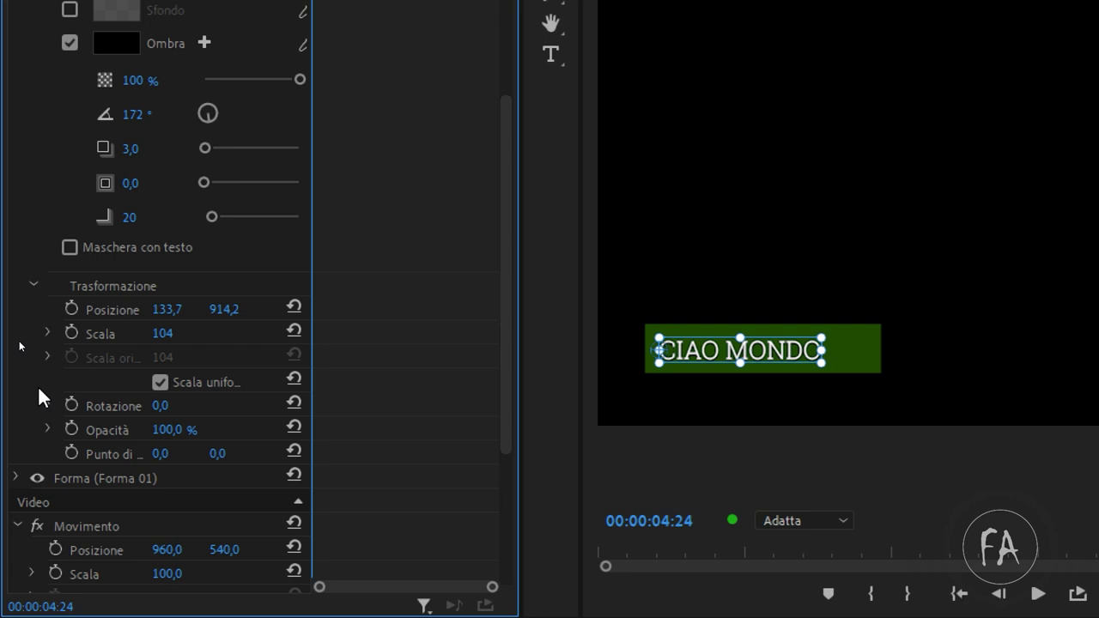
{"action": "left_click", "coordinate": [151, 284]}
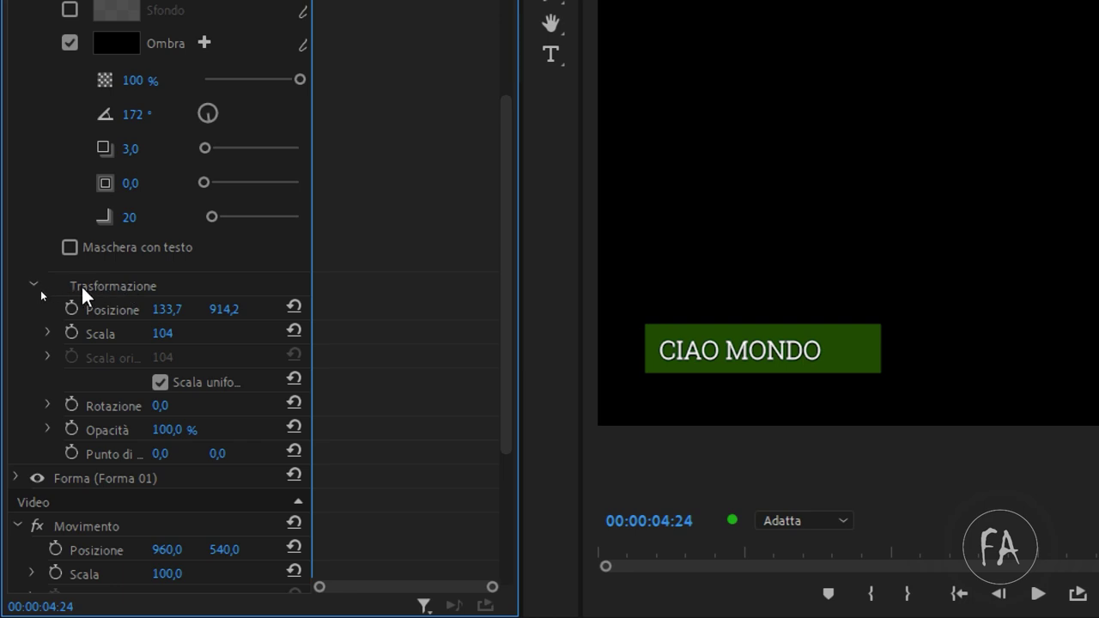
{"action": "mouse_move", "coordinate": [167, 310]}
{"action": "left_mouse_down"}
{"action": "mouse_move", "coordinate": [317, 310]}
{"action": "mouse_move", "coordinate": [187, 310]}
{"action": "mouse_move", "coordinate": [217, 310]}
{"action": "left_mouse_up"}
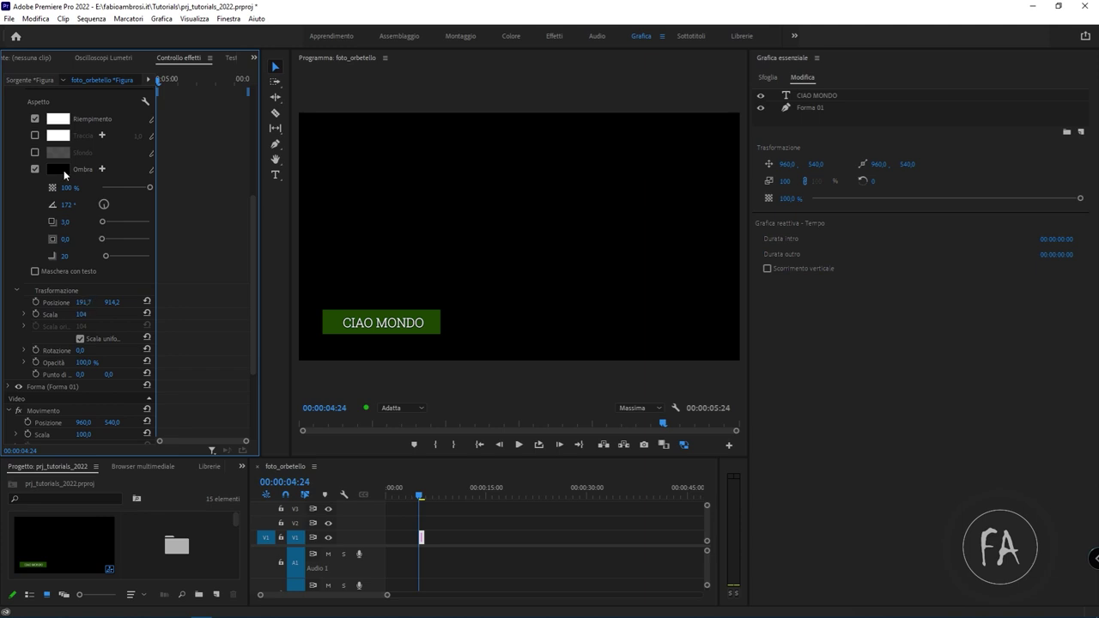
{"action": "scroll", "coordinate": [61, 142], "scroll_direction": "up", "scroll_amount": 3}
{"action": "scroll", "coordinate": [61, 143], "scroll_direction": "up", "scroll_amount": 3}
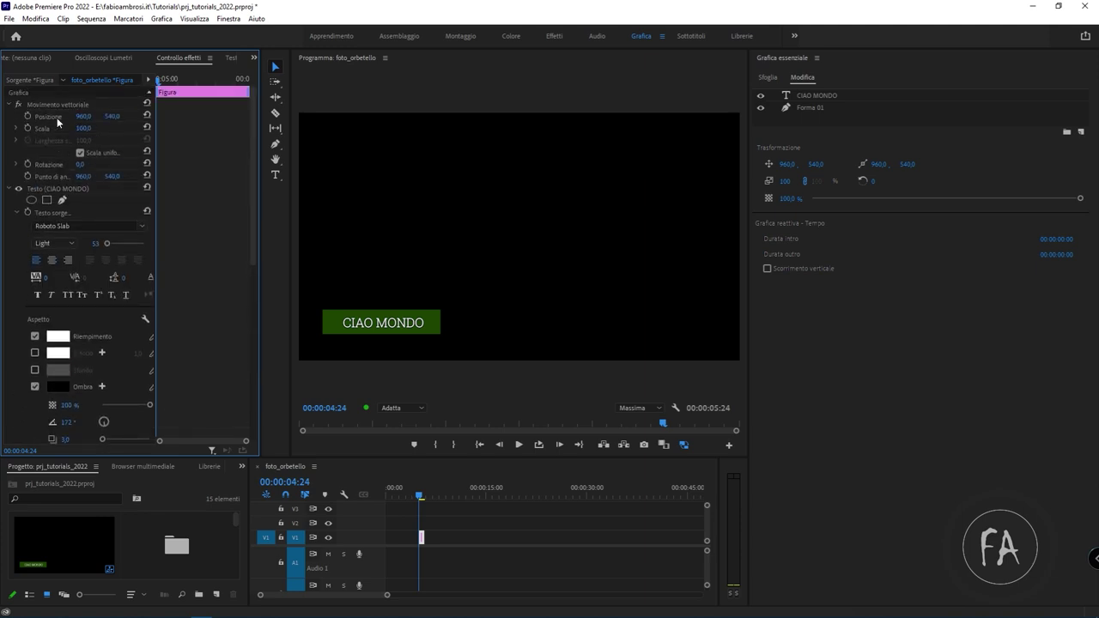
{"action": "left_click_drag", "start_coordinate": [83, 116], "coordinate": [17, 116]}
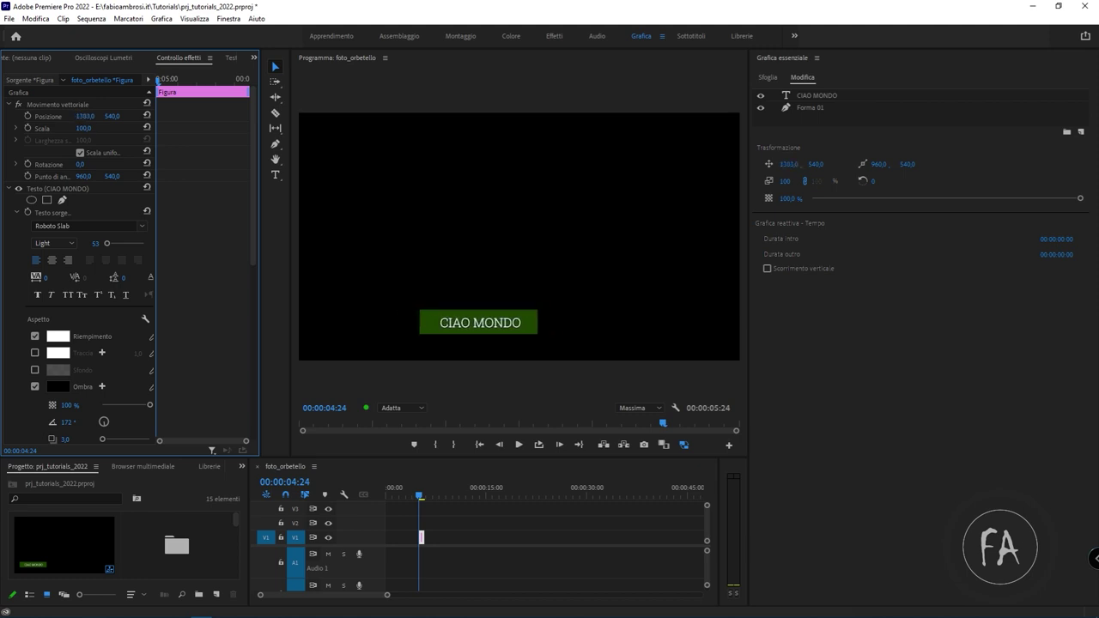
{"action": "left_click_drag", "start_coordinate": [84, 116], "coordinate": [305, 223]}
{"action": "scroll", "coordinate": [38, 325], "scroll_direction": "down", "scroll_amount": 3}
{"action": "scroll", "coordinate": [38, 325], "scroll_direction": "down", "scroll_amount": 3}
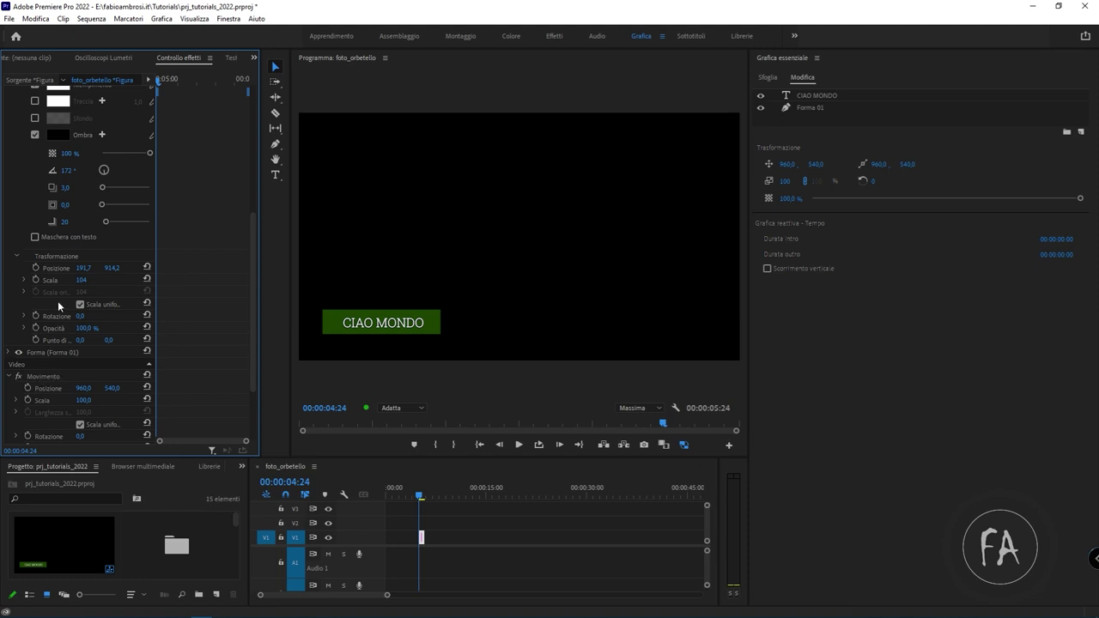
{"action": "left_click_drag", "start_coordinate": [84, 271], "coordinate": [149, 288]}
- Keyframe the text Posizione from X -354,3 at 00:00:05:00 to its resting spot at 00:00:05:04, then preview it
{"action": "left_click_drag", "start_coordinate": [154, 84], "coordinate": [175, 79]}
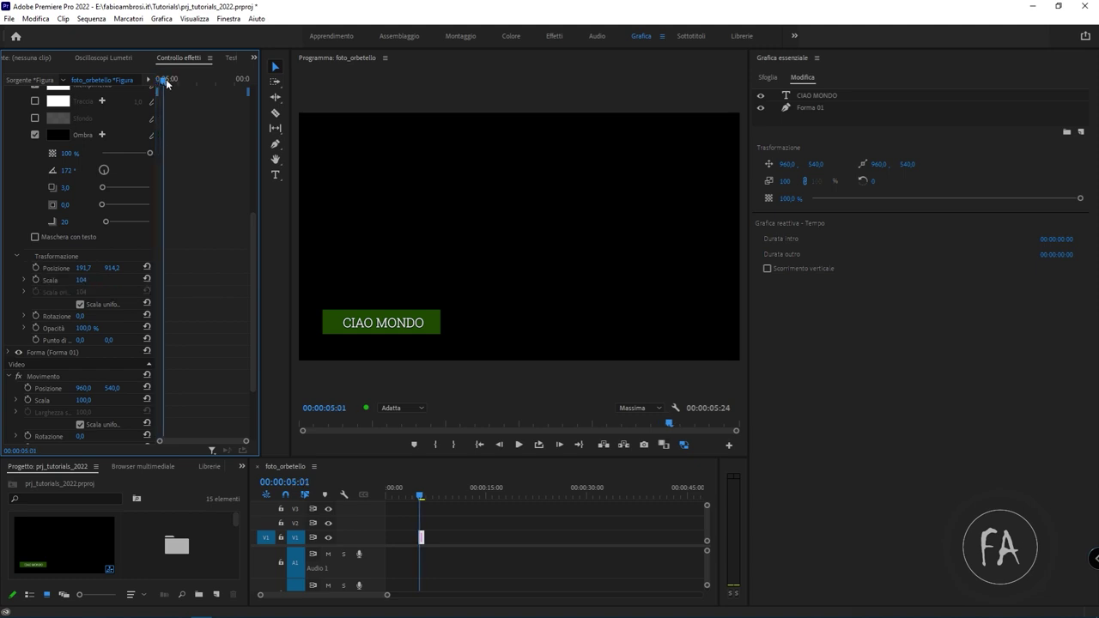
{"action": "left_click", "coordinate": [36, 268]}
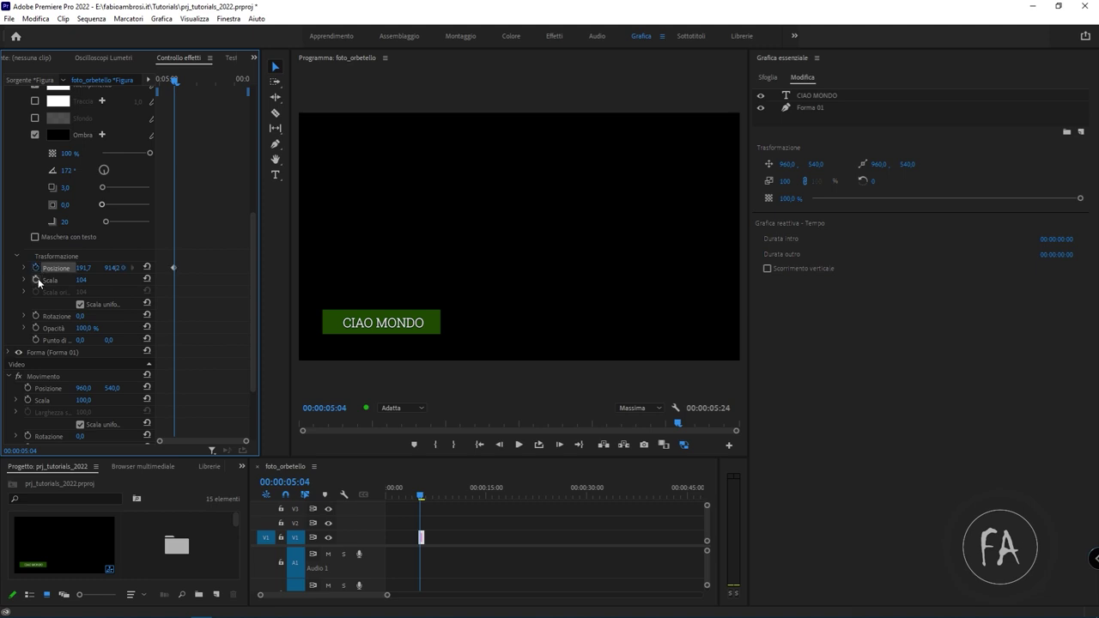
{"action": "left_click_drag", "start_coordinate": [181, 79], "coordinate": [159, 79]}
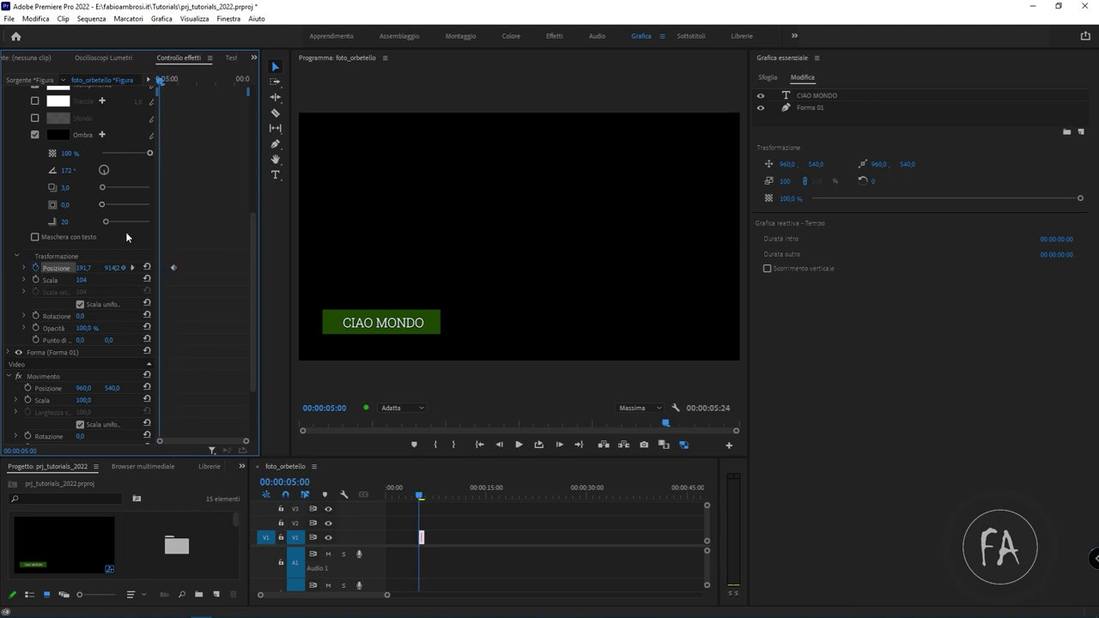
{"action": "left_click_drag", "start_coordinate": [85, 268], "coordinate": [52, 268]}
{"action": "key", "text": "space"}
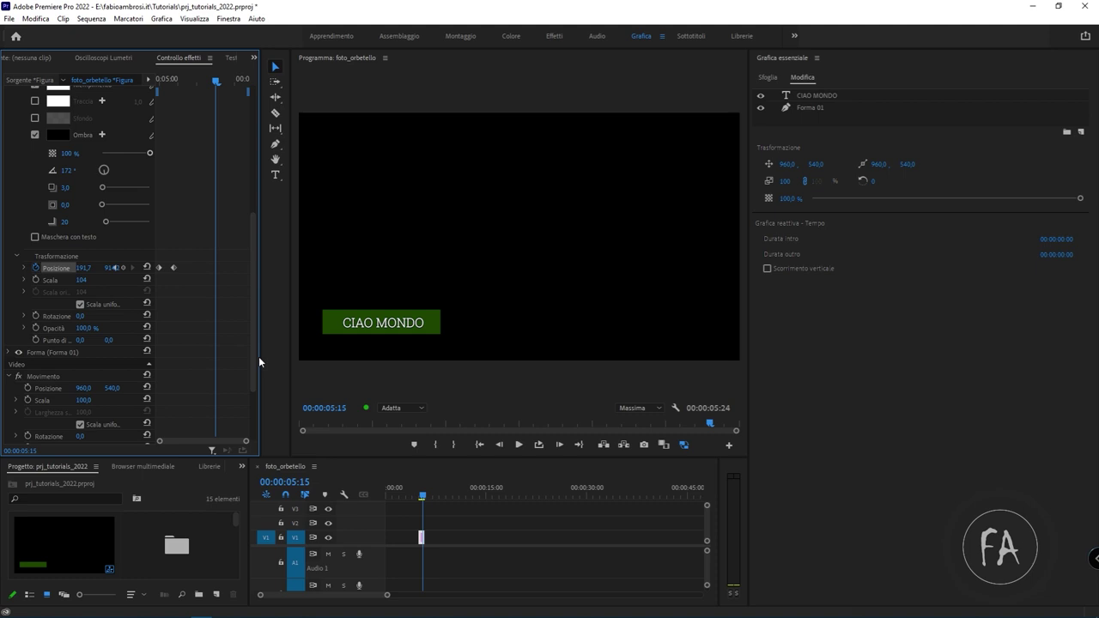
{"action": "left_click_drag", "start_coordinate": [260, 358], "coordinate": [311, 358]}
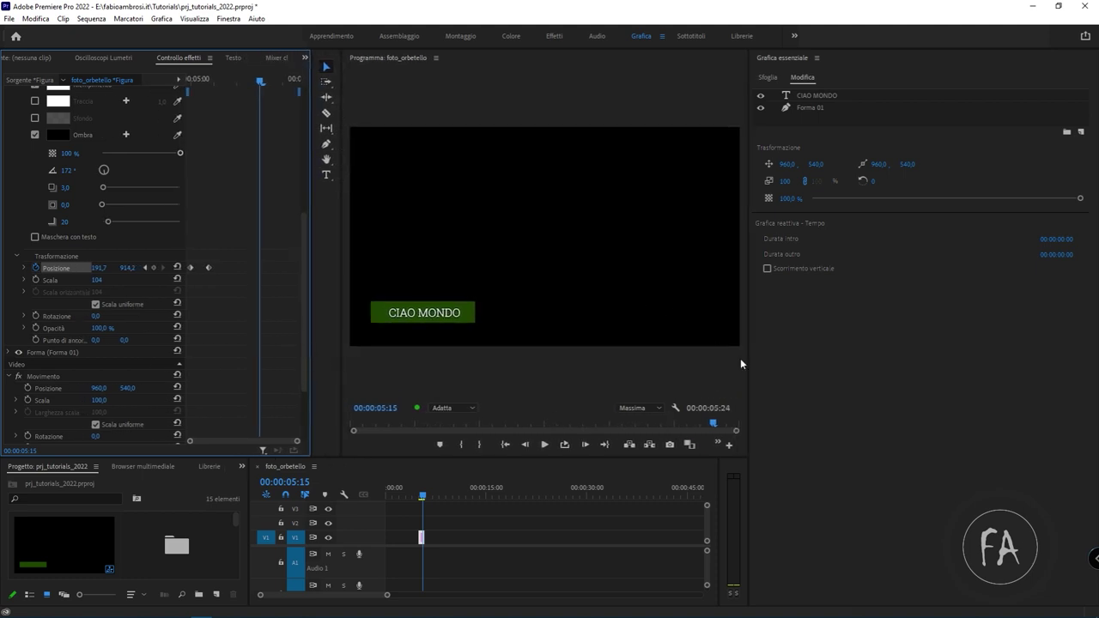
{"action": "left_click_drag", "start_coordinate": [749, 357], "coordinate": [818, 364]}
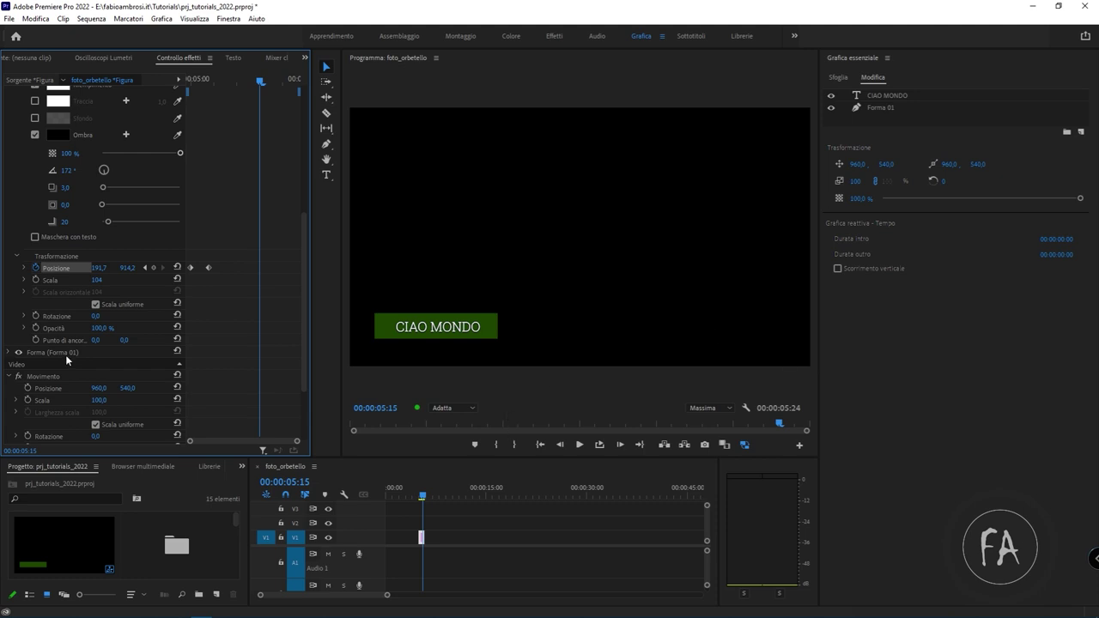
- Zoom the timeline in, select the CIAO MONDO title clip, and bring up the Grafica menu
{"action": "scroll", "coordinate": [65, 337], "scroll_direction": "down", "scroll_amount": 2}
{"action": "scroll", "coordinate": [64, 343], "scroll_direction": "up", "scroll_amount": 2}
{"action": "left_click", "coordinate": [439, 534]}
{"action": "key", "text": "="}
{"action": "key", "text": "="}
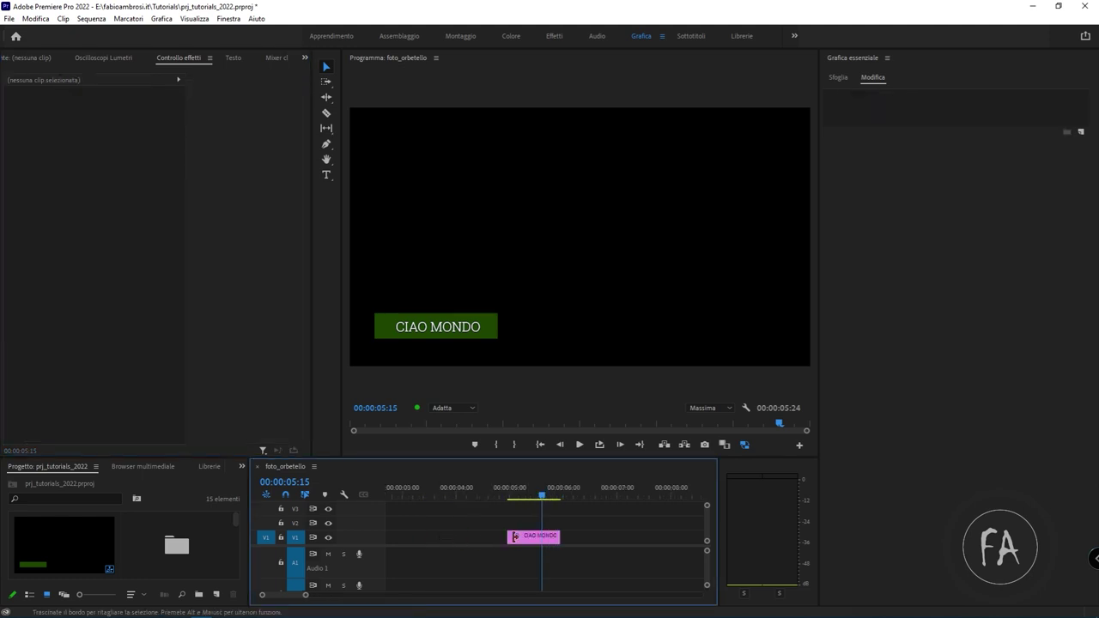
{"action": "left_click", "coordinate": [520, 538]}
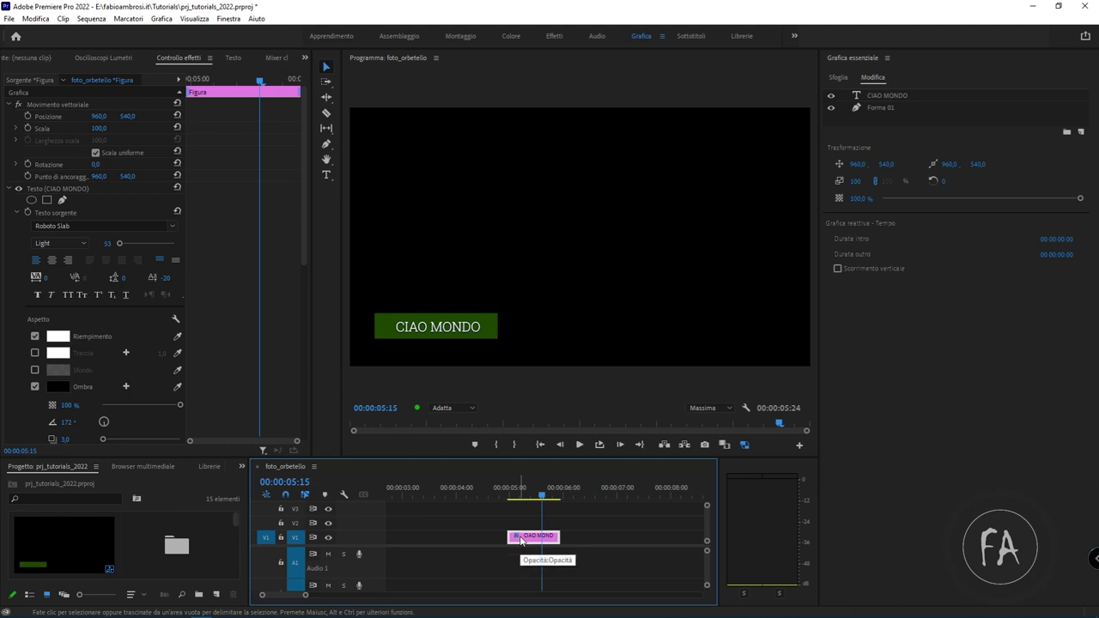
{"action": "left_click_drag", "start_coordinate": [473, 531], "coordinate": [577, 544]}
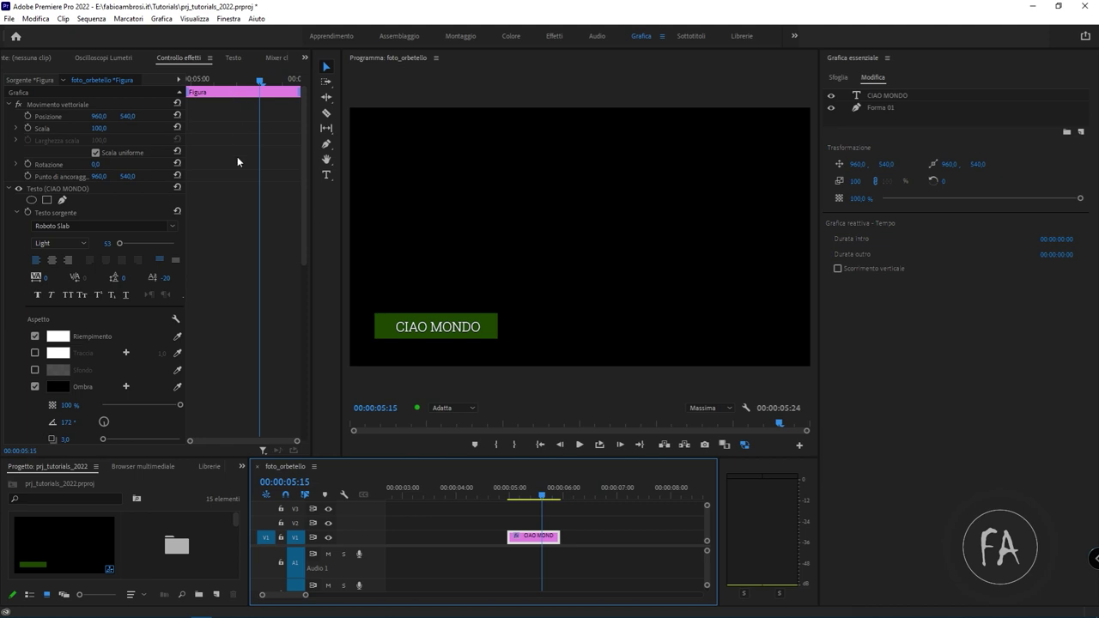
{"action": "left_click", "coordinate": [138, 23]}
- Add an Ellisse layer and place it at the right end of the CIAO MONDO bar (752,9 / 912,9)
{"action": "mouse_move", "coordinate": [161, 18]}
{"action": "mouse_move", "coordinate": [214, 60]}
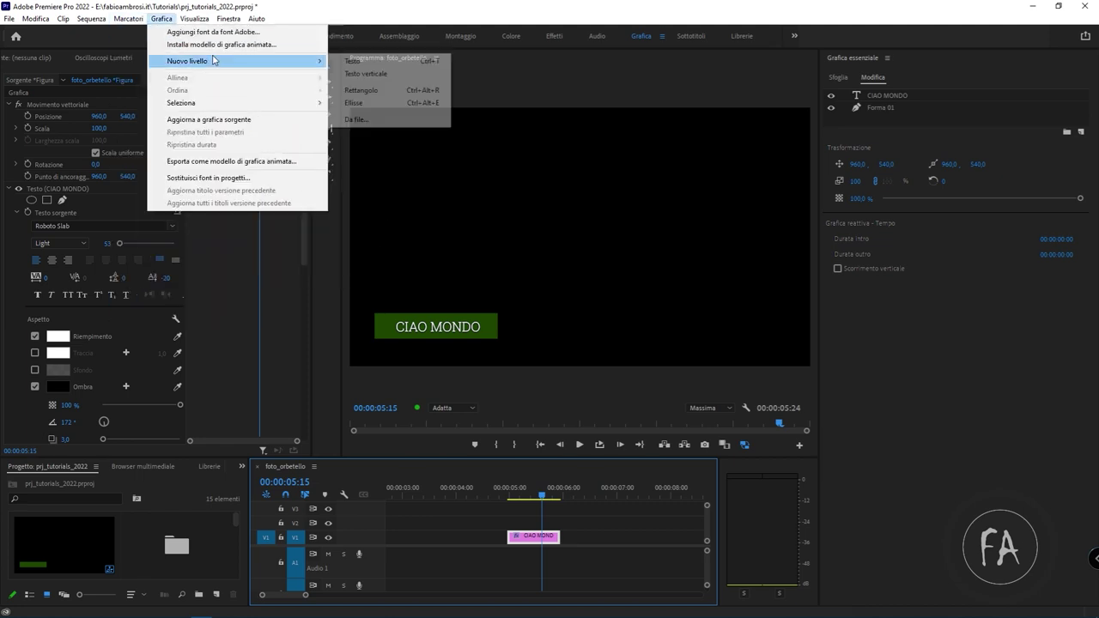
{"action": "left_click", "coordinate": [391, 103]}
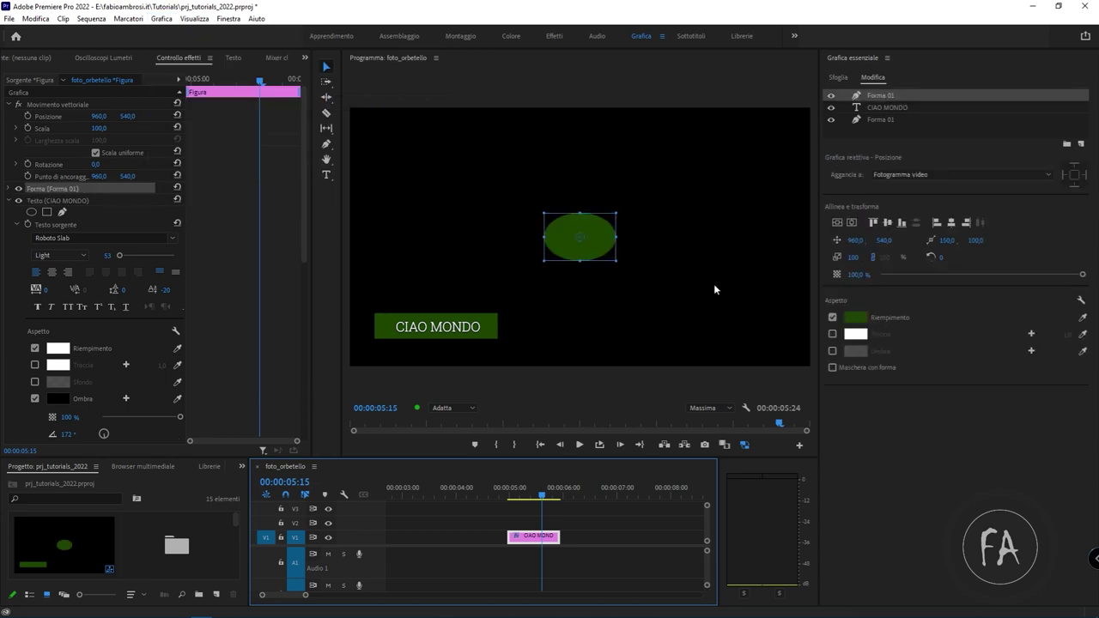
{"action": "left_click_drag", "start_coordinate": [601, 240], "coordinate": [555, 332]}
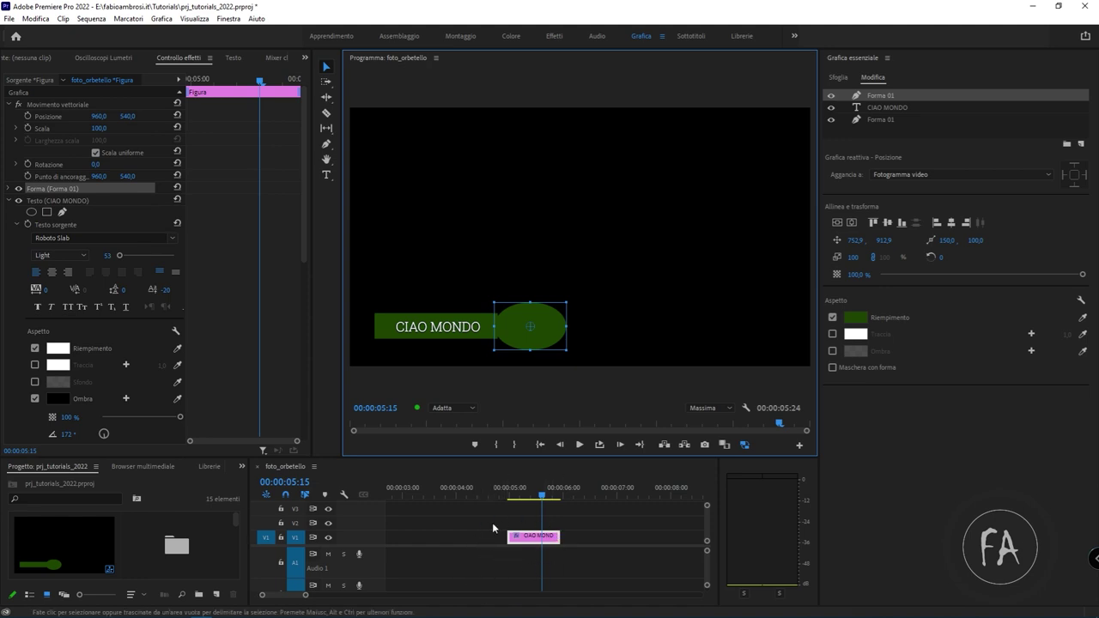
{"action": "left_click_drag", "start_coordinate": [492, 522], "coordinate": [587, 548]}
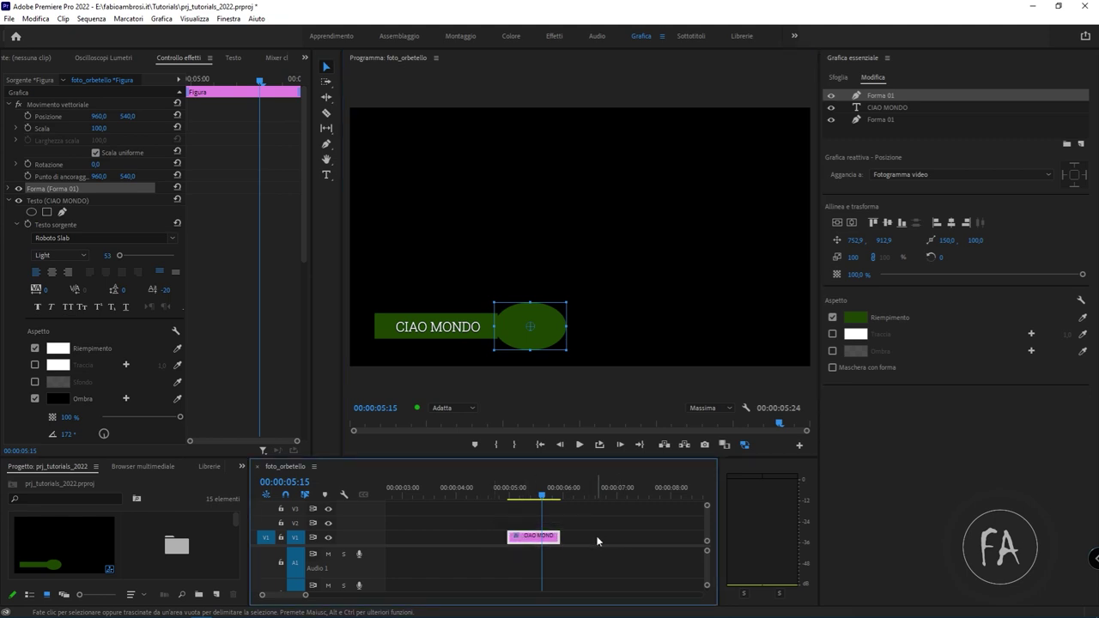
{"action": "left_click", "coordinate": [632, 536]}
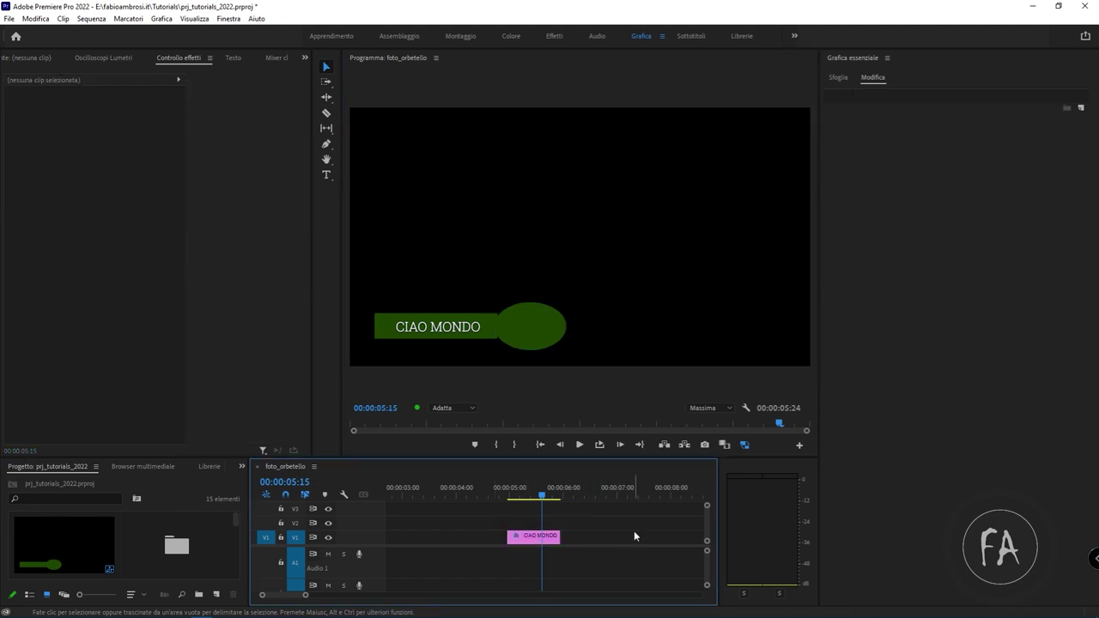
- Create a new Rettangolo graphic as a Figura clip on V2, moved up and left of centre
{"action": "left_click", "coordinate": [160, 18]}
{"action": "mouse_move", "coordinate": [236, 61]}
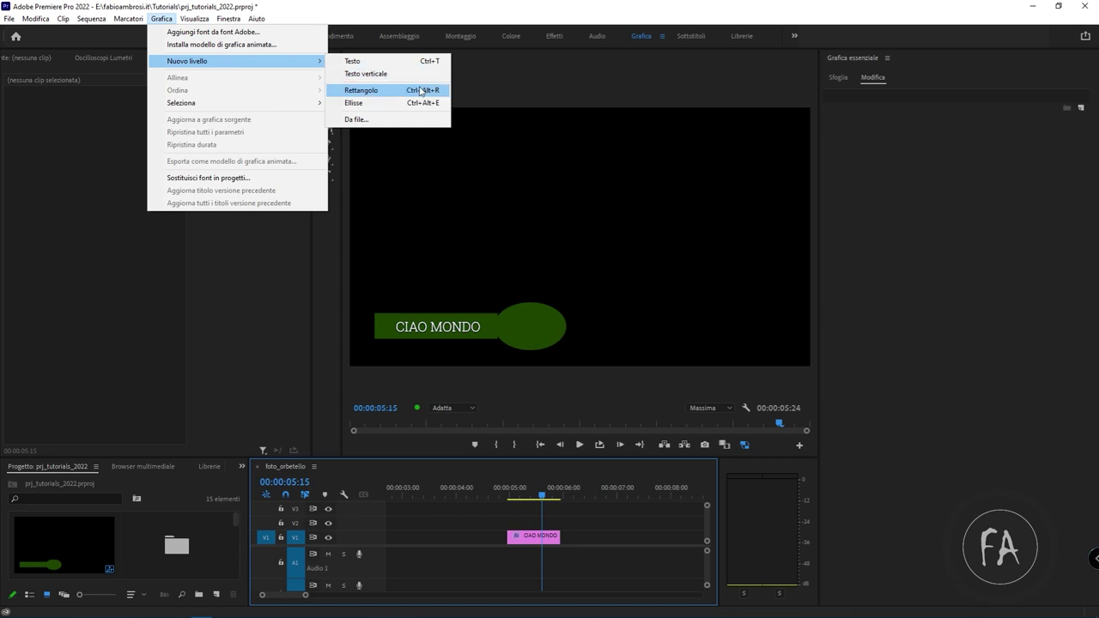
{"action": "left_click", "coordinate": [419, 90]}
{"action": "left_click_drag", "start_coordinate": [592, 251], "coordinate": [539, 229]}
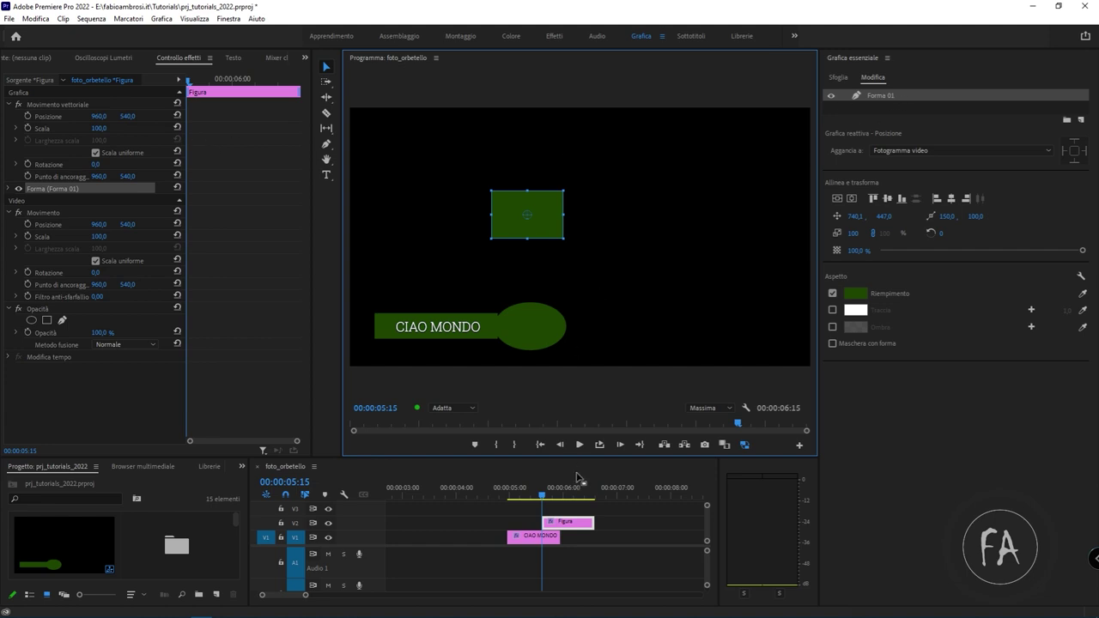
{"action": "left_click", "coordinate": [561, 524]}
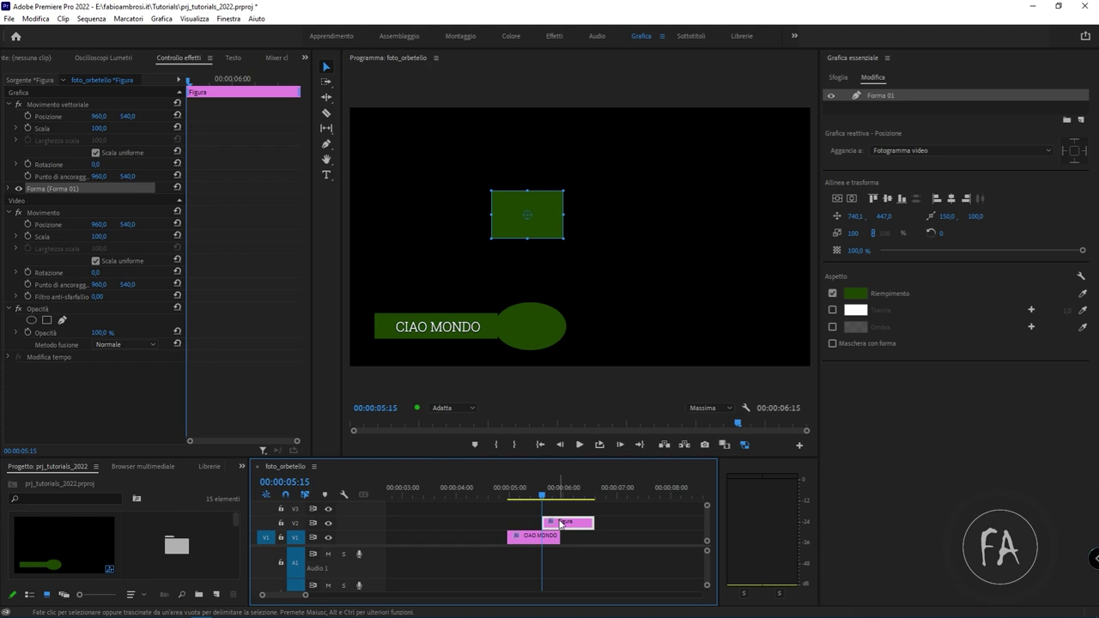
- Delete the selected Figura rectangle clip from track V2
{"action": "key", "text": "Delete"}
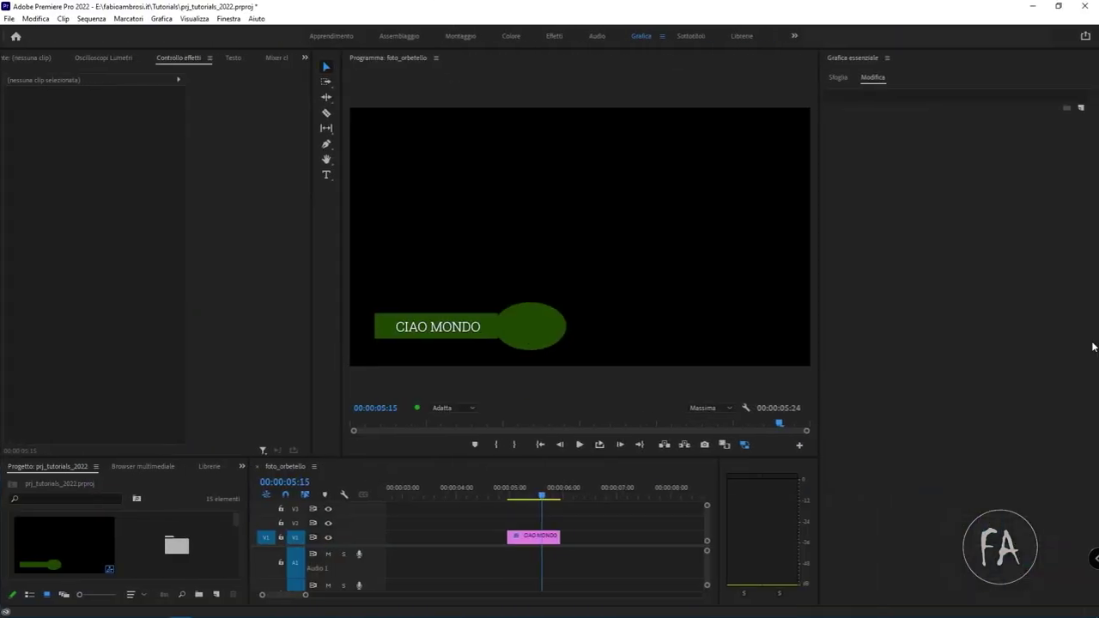
- Select the CIAO MONDO clip on V1 and delete it
{"action": "left_click", "coordinate": [528, 537]}
{"action": "key", "text": "Delete"}
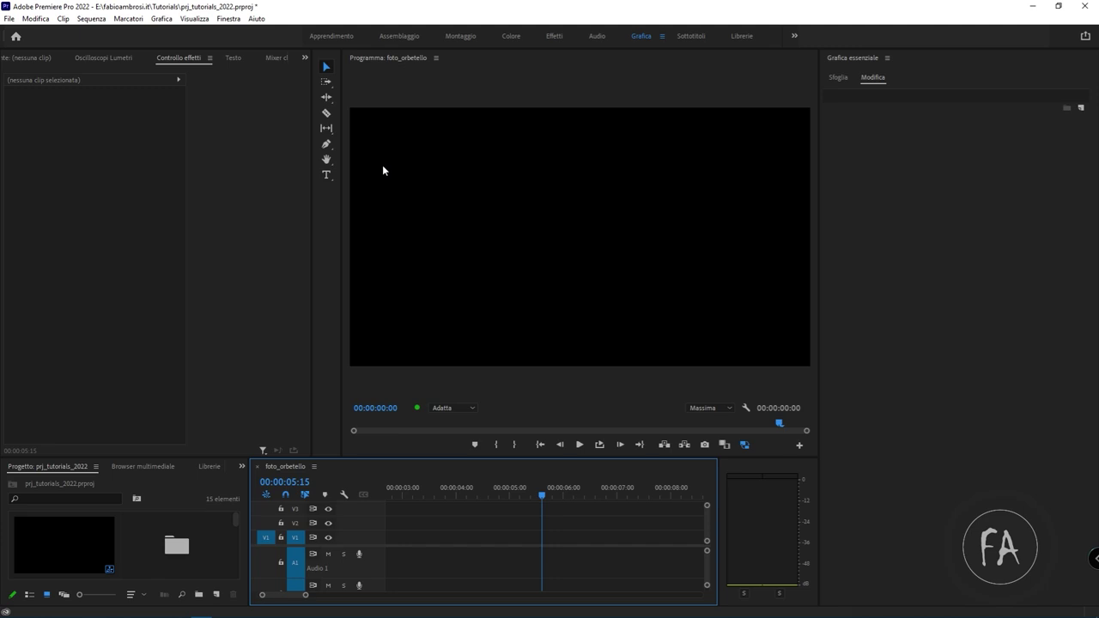
- Create a new text box reading 'PARTECIA AL CORSO PREMIERE PRO' and start a second line
{"action": "left_click", "coordinate": [332, 176]}
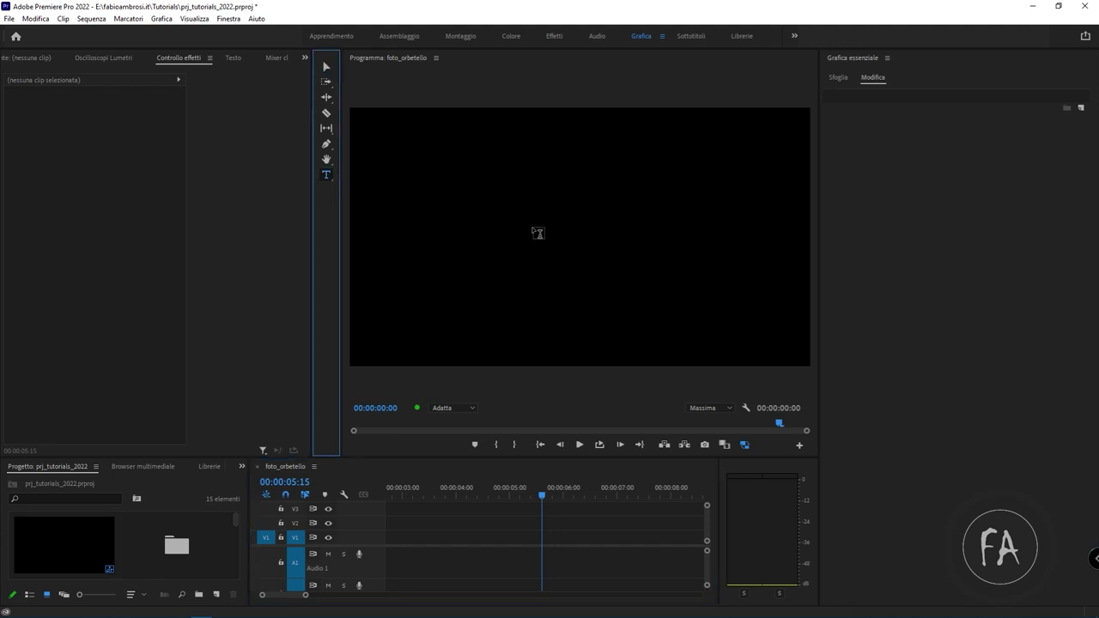
{"action": "left_click", "coordinate": [468, 211]}
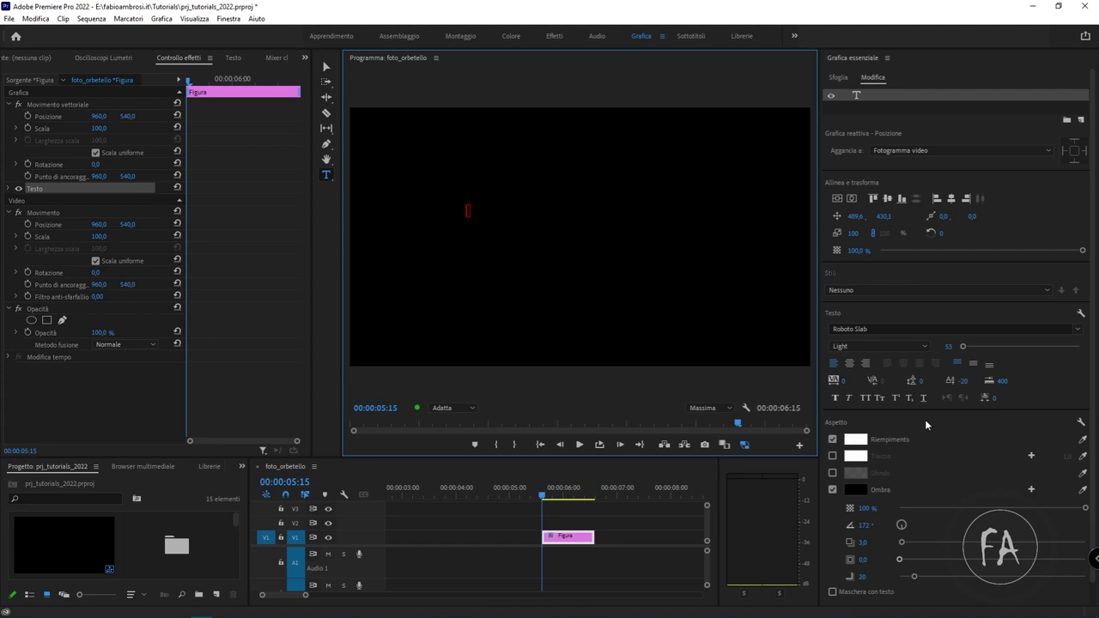
{"action": "type", "text": "PARTECIA AL CORSO PREMIERE PRO"}
{"action": "key", "text": "Return"}
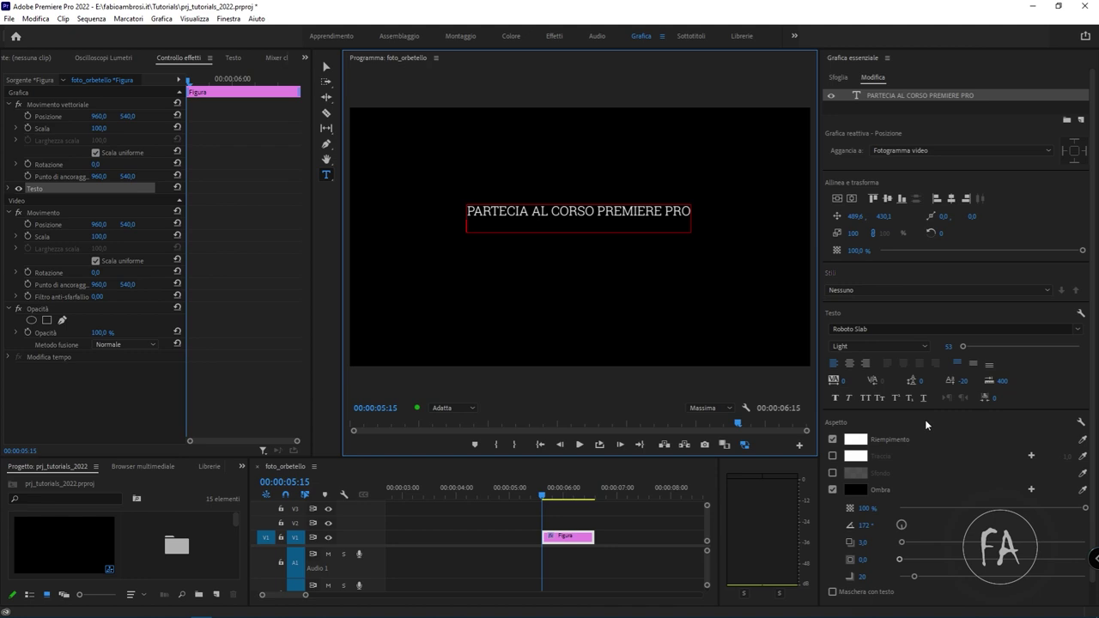
- Type the second line so it ends with 'invia una email a', deleting the unfinished address after it
{"action": "type", "text": "sc"}
{"action": "key", "text": "BackSpace"}
{"action": "key", "text": "BackSpace"}
{"action": "type", "text": "invia una email a infofa"}
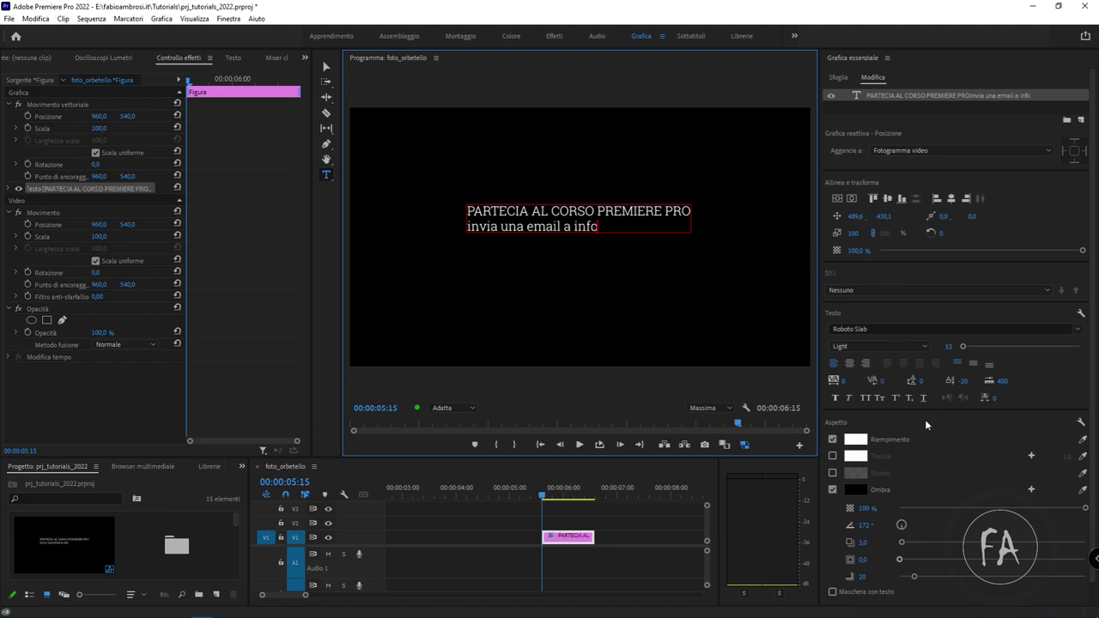
{"action": "key", "text": "BackSpace"}
{"action": "key", "text": "BackSpace"}
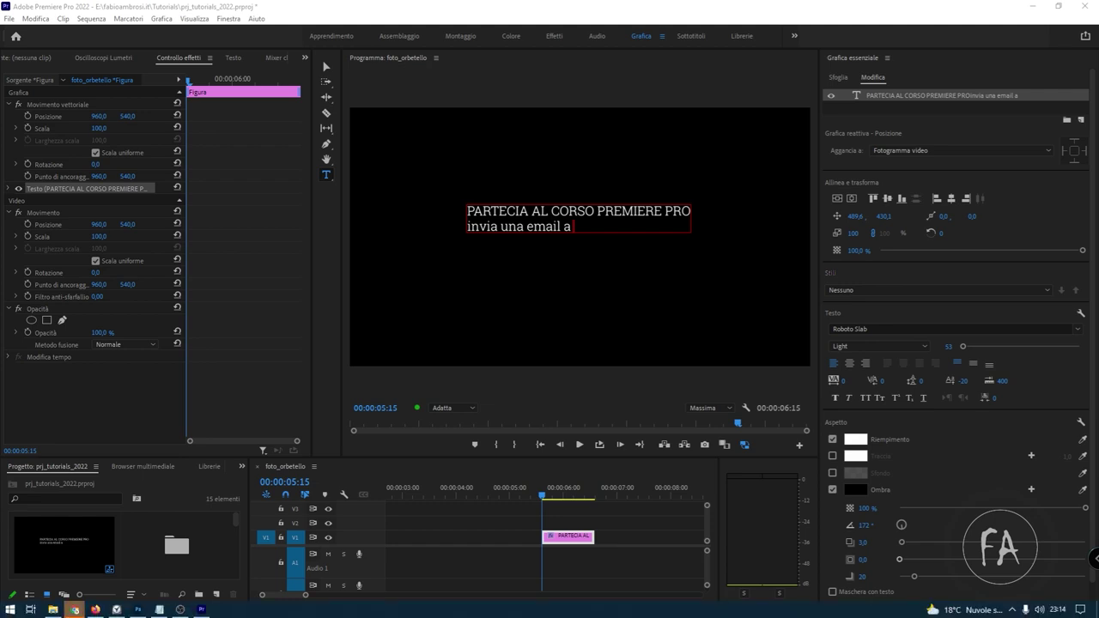
- Copy an @ sign from the Chrome address bar and return to Premiere Pro's title text
{"action": "left_click", "coordinate": [75, 610]}
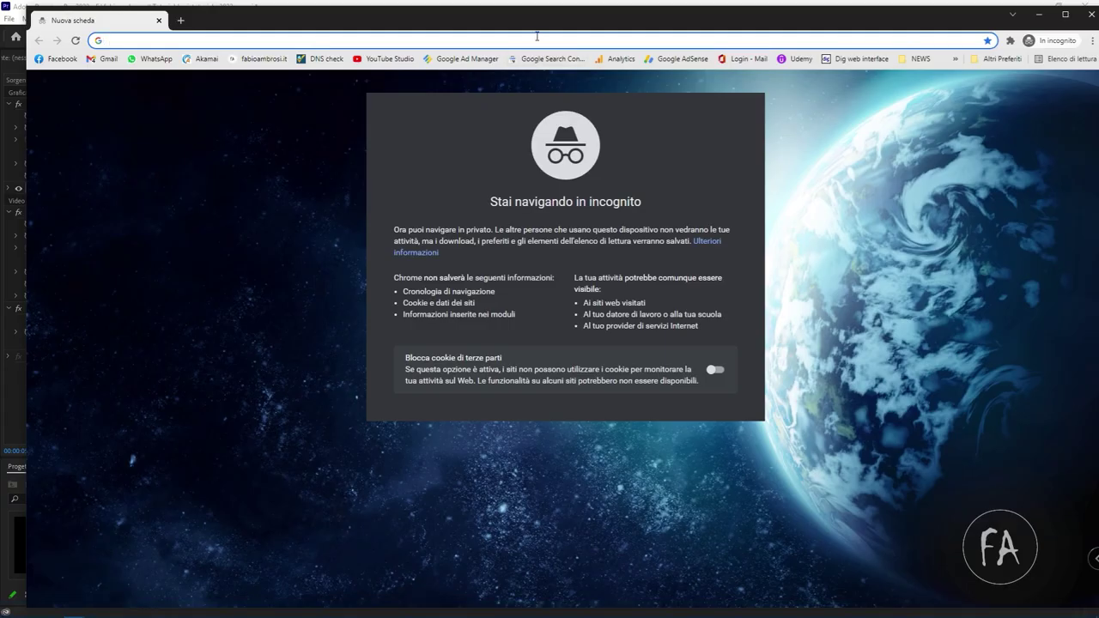
{"action": "type", "text": "@"}
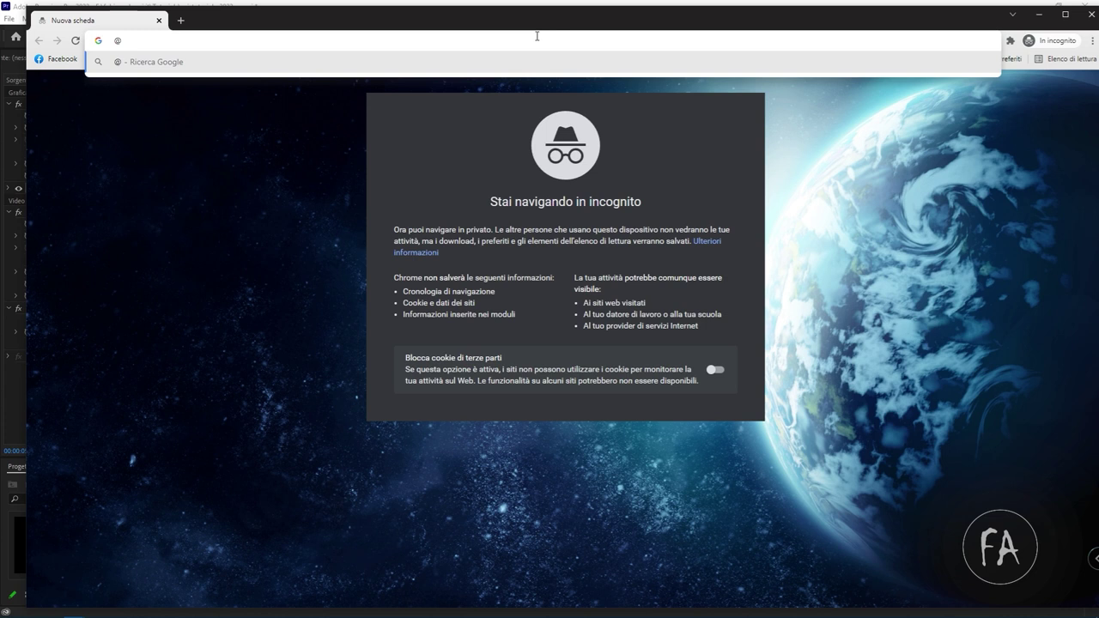
{"action": "left_click_drag", "start_coordinate": [153, 42], "coordinate": [42, 23]}
{"action": "right_click", "coordinate": [134, 39]}
{"action": "left_click", "coordinate": [150, 106]}
{"action": "left_click", "coordinate": [1039, 15]}
{"action": "right_click", "coordinate": [585, 234]}
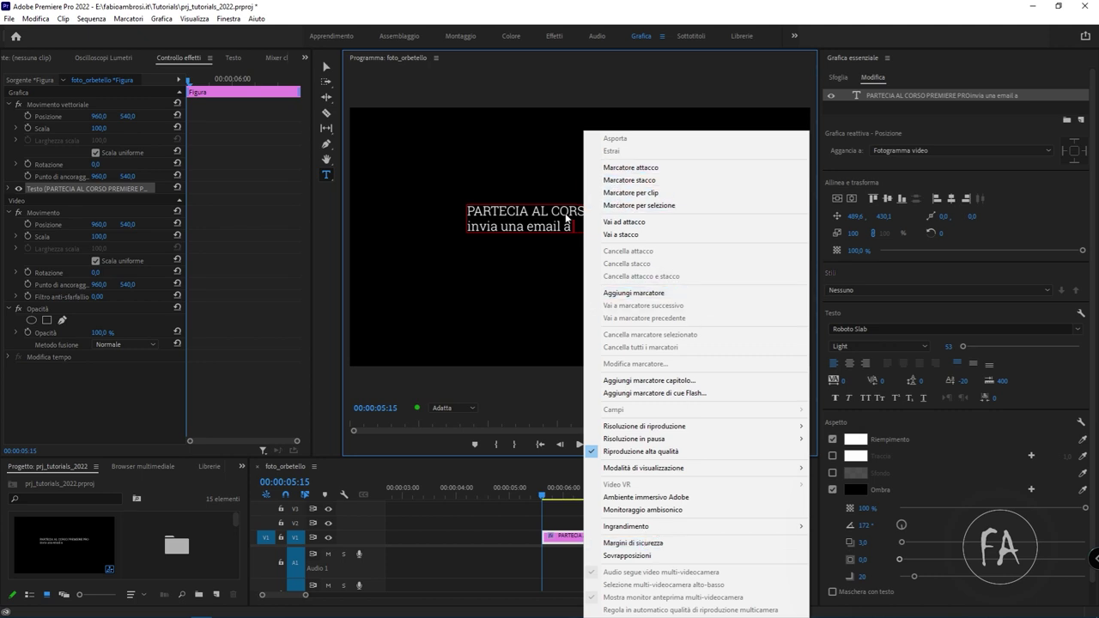
- Complete line two with the contact e-mail address and add a third line 'visita il sito' plus the website address
{"action": "key", "text": "Escape"}
{"action": "type", "text": "@"}
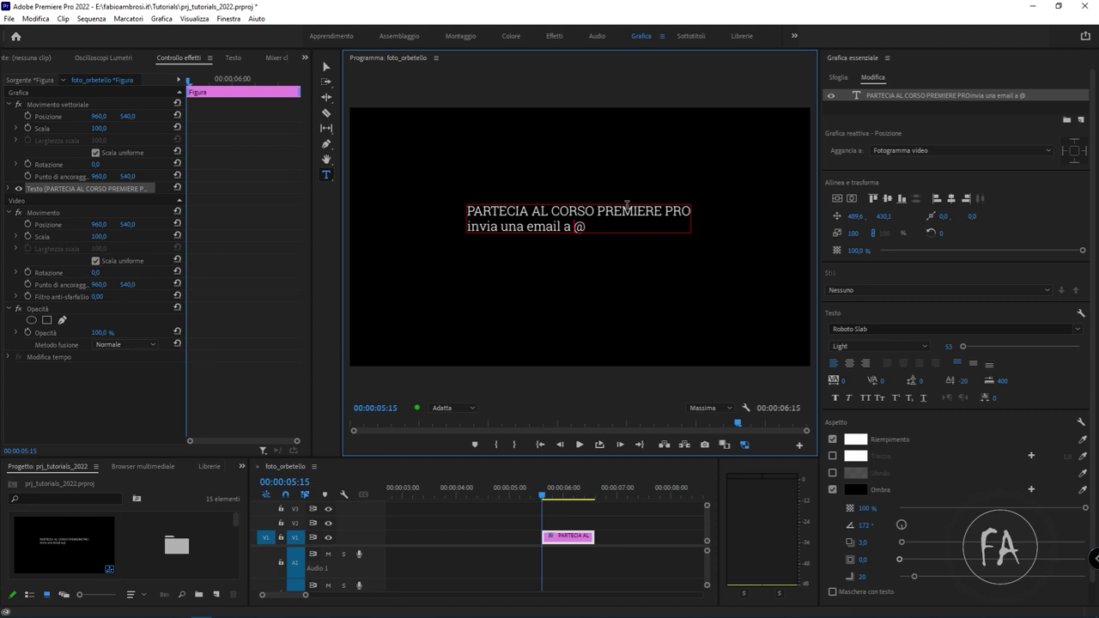
{"action": "key", "text": "Return"}
{"action": "type", "text": "visita il sito www.fabioambrosi"}
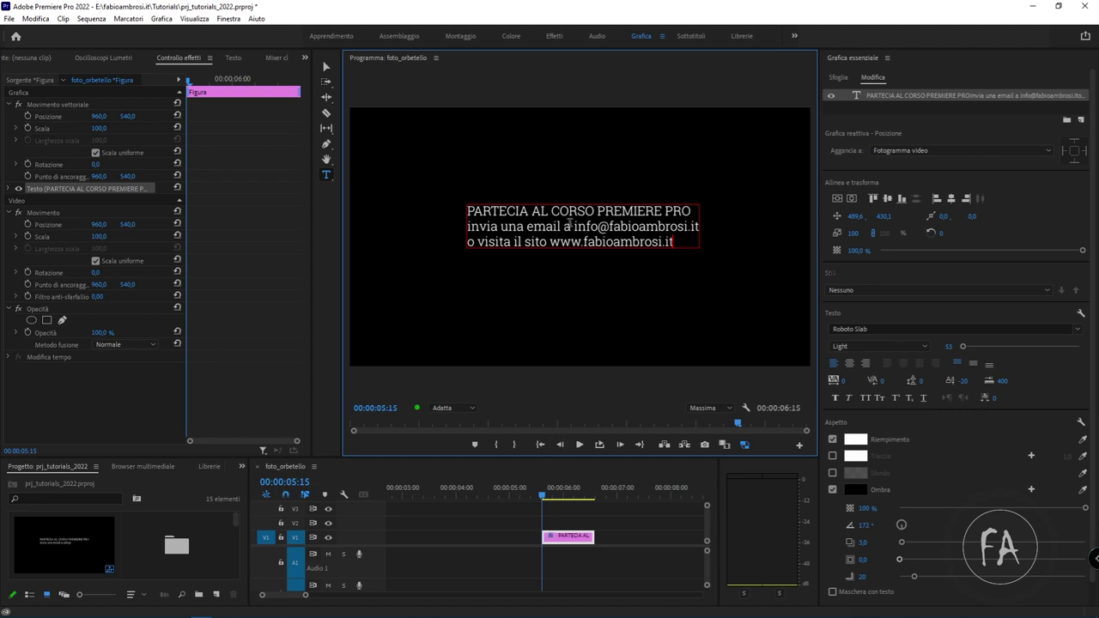
{"action": "key", "text": "ctrl+a"}
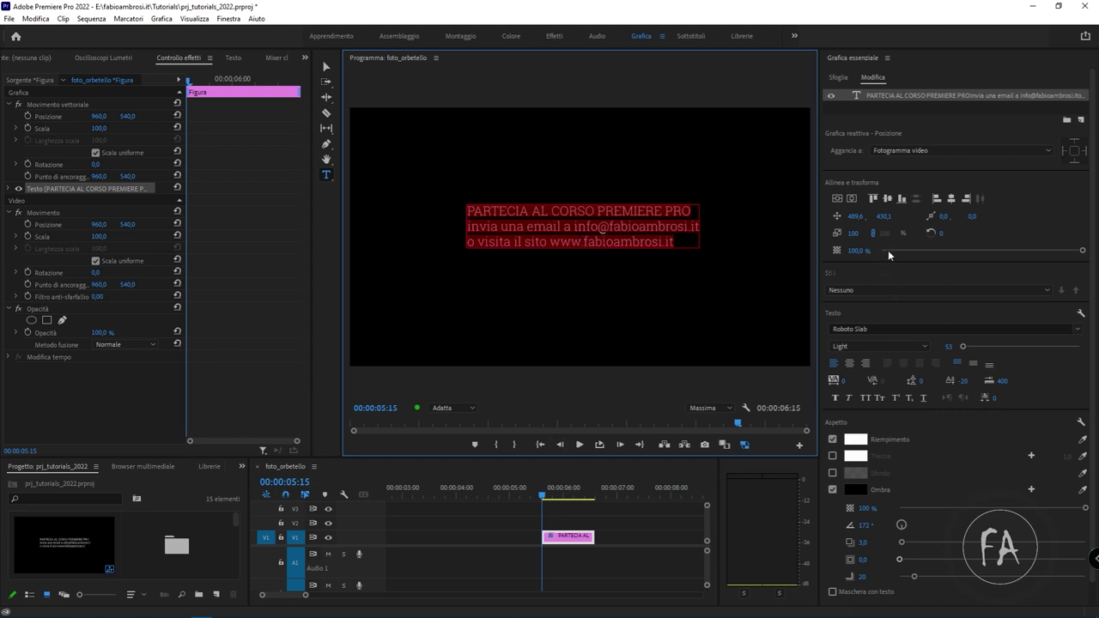
- Apply Centre align text, then vertical and horizontal centre alignment to the three-line block, and deselect it
{"action": "left_click", "coordinate": [849, 364]}
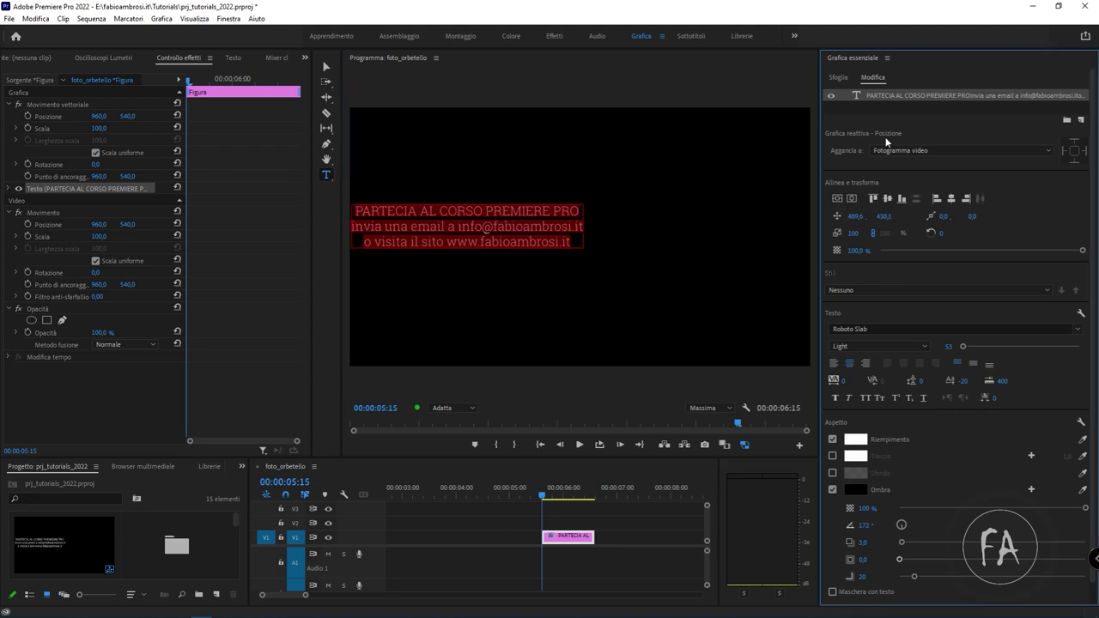
{"action": "left_click", "coordinate": [837, 200]}
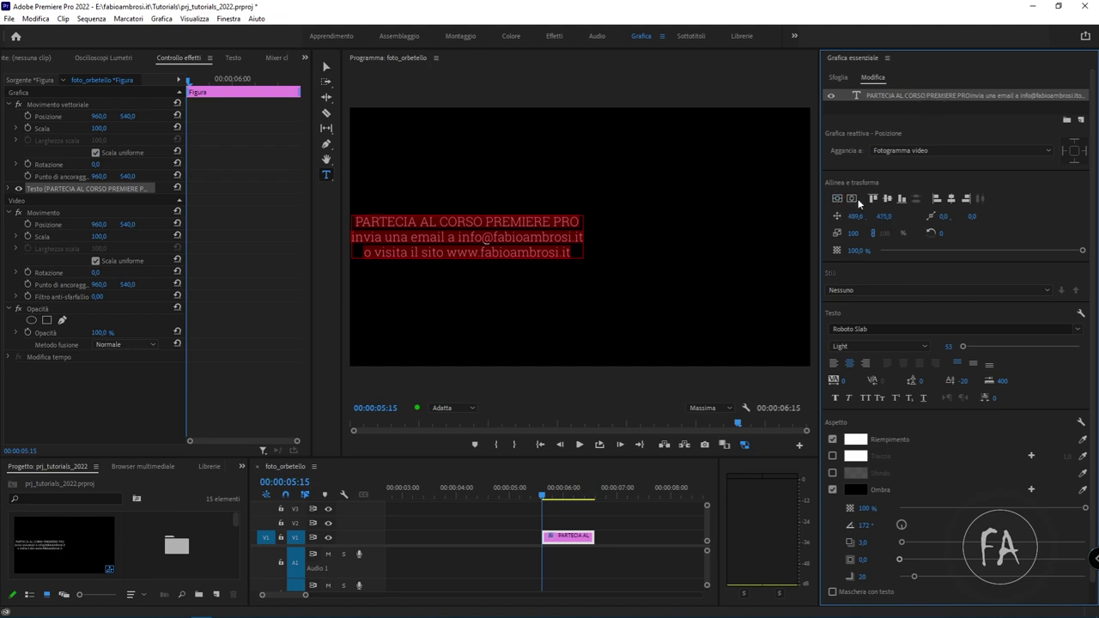
{"action": "left_click", "coordinate": [858, 202]}
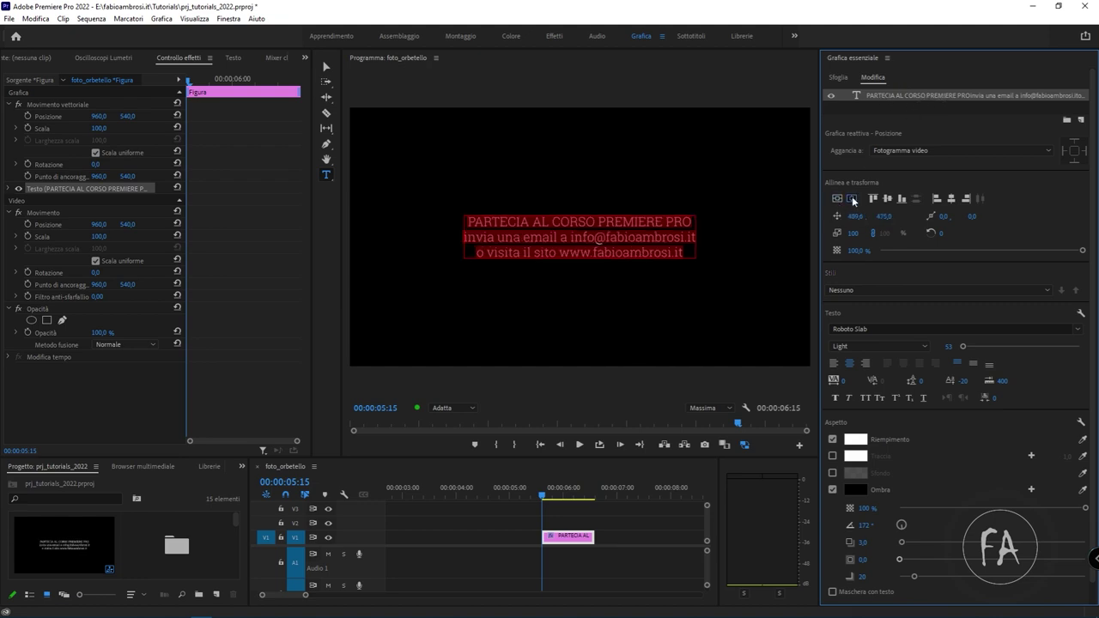
{"action": "left_click", "coordinate": [619, 237]}
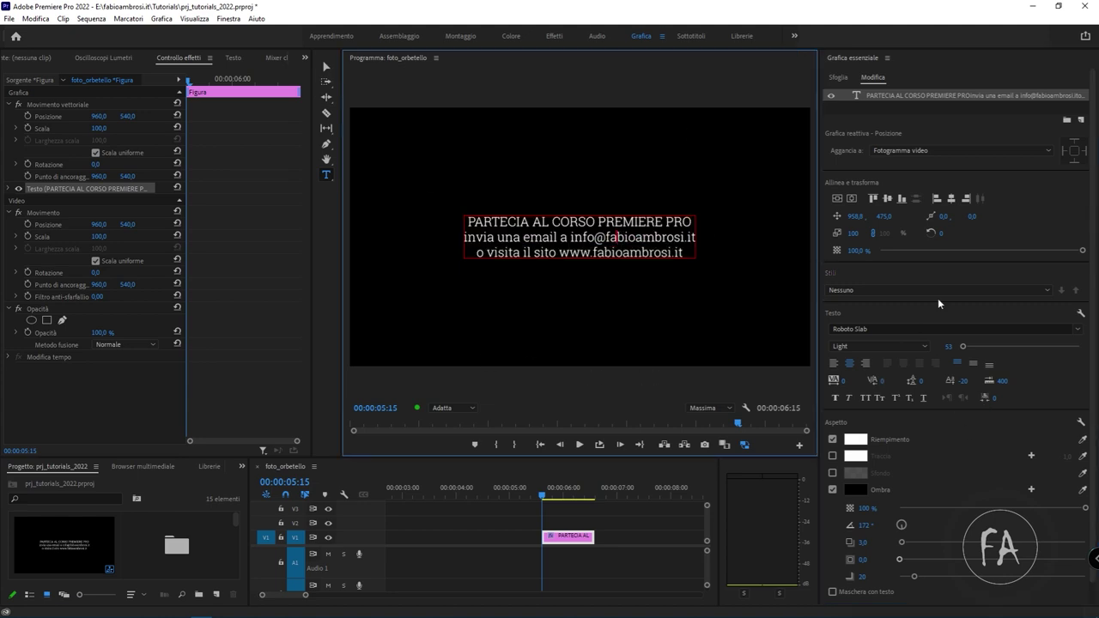
{"action": "left_click", "coordinate": [968, 445]}
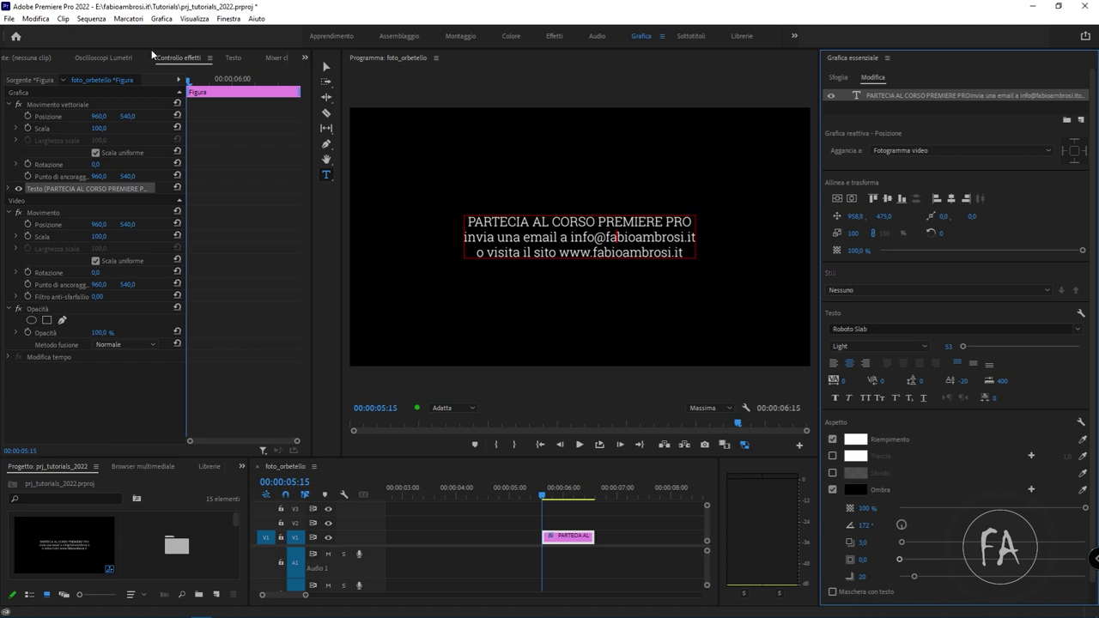
- Add a layer via Grafica > Nuovo livello > Da file, choosing the white FA logo PNG
{"action": "left_click", "coordinate": [539, 507]}
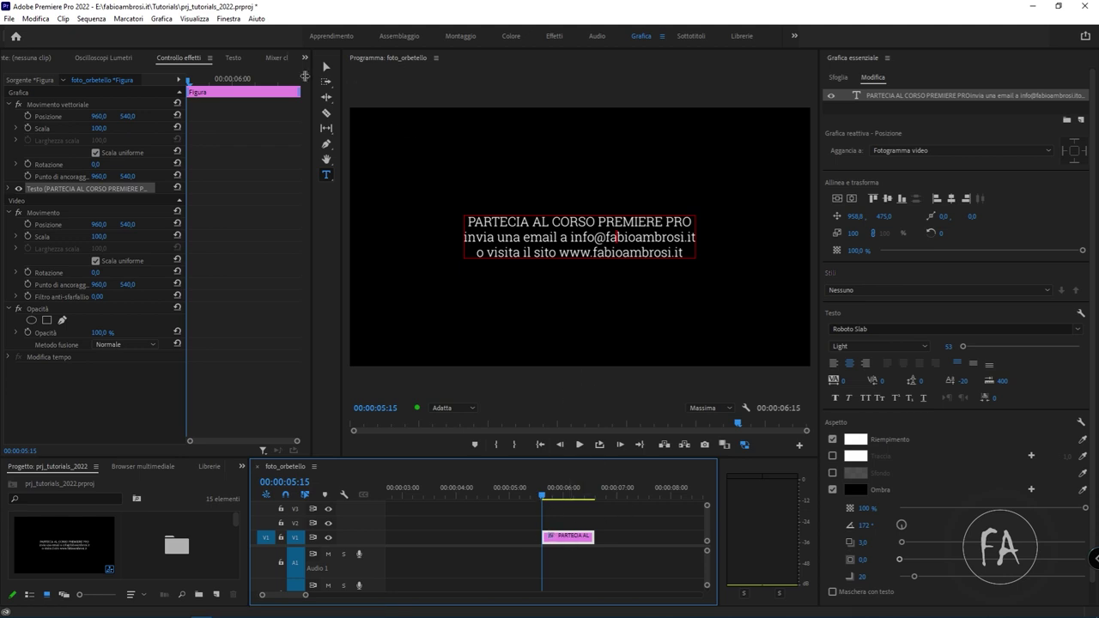
{"action": "left_click", "coordinate": [162, 19]}
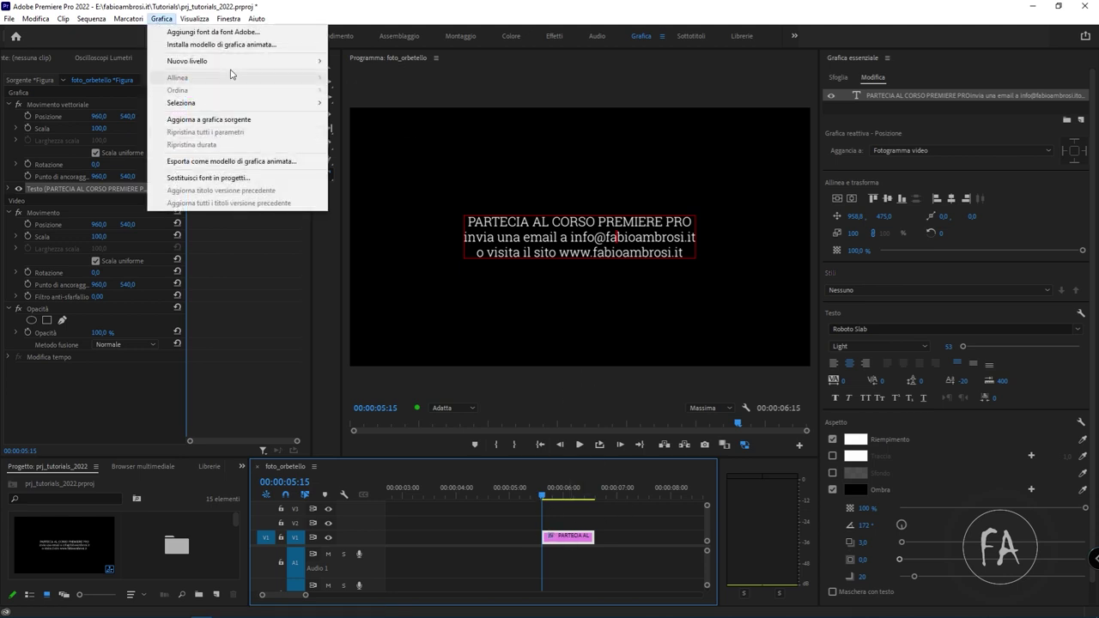
{"action": "mouse_move", "coordinate": [235, 62]}
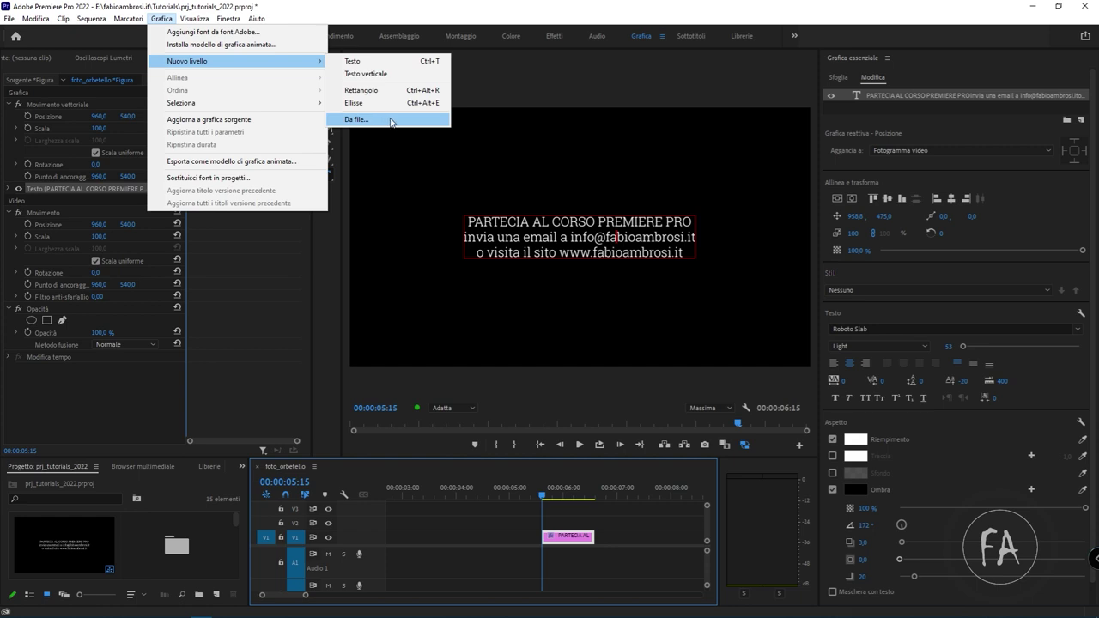
{"action": "left_click", "coordinate": [391, 121]}
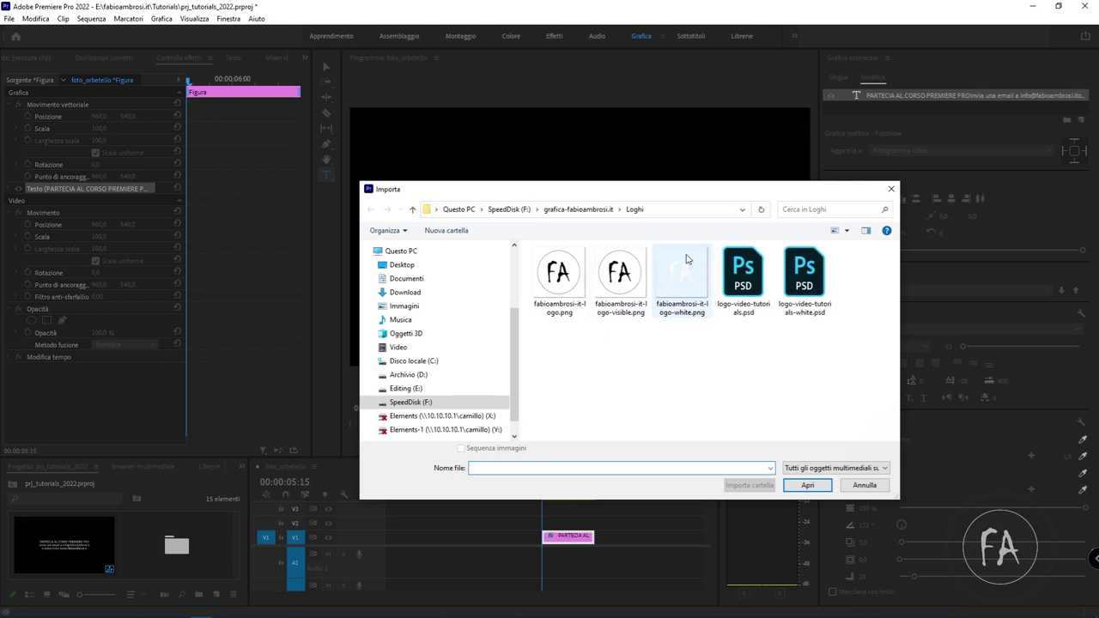
{"action": "double_click", "coordinate": [686, 259]}
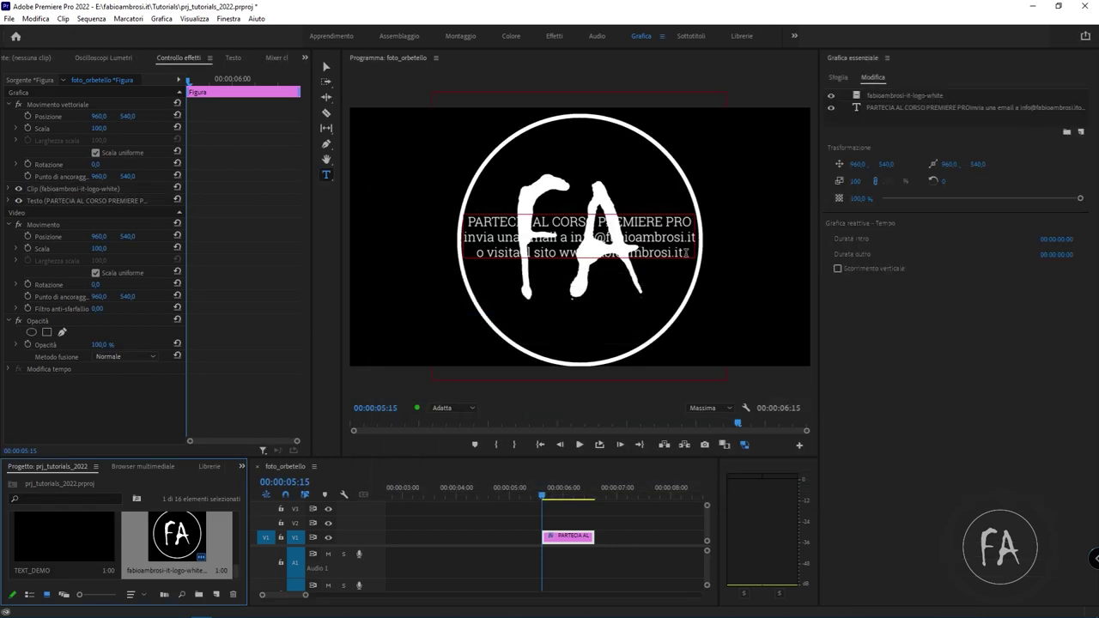
- Select the logo layer and scale it down to 35%
{"action": "left_click", "coordinate": [899, 108]}
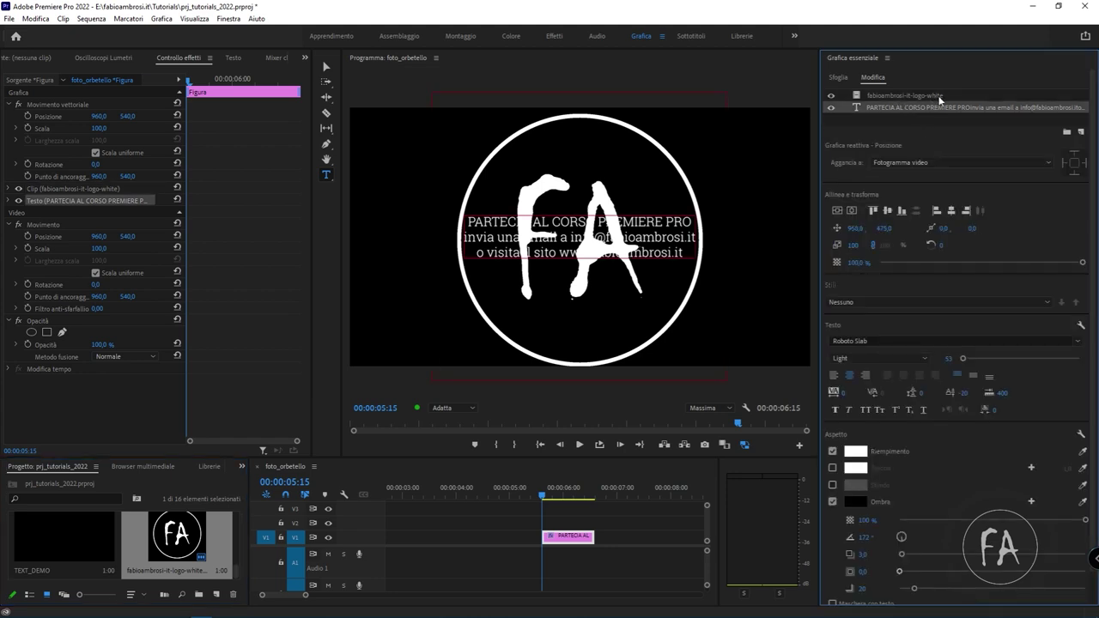
{"action": "left_click", "coordinate": [941, 96]}
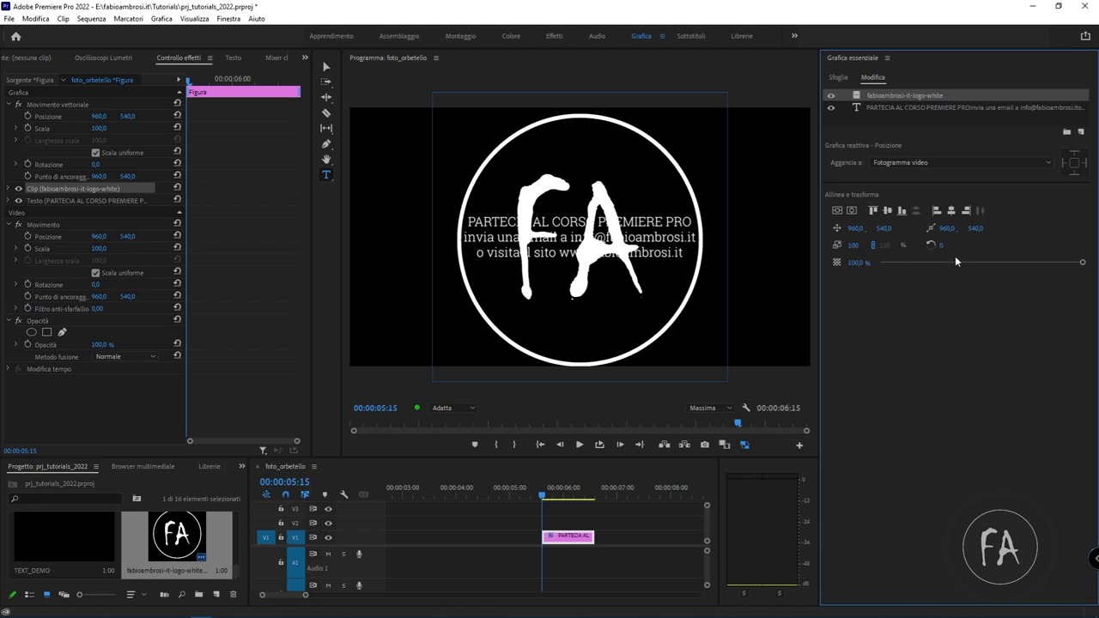
{"action": "left_click_drag", "start_coordinate": [853, 246], "coordinate": [798, 246]}
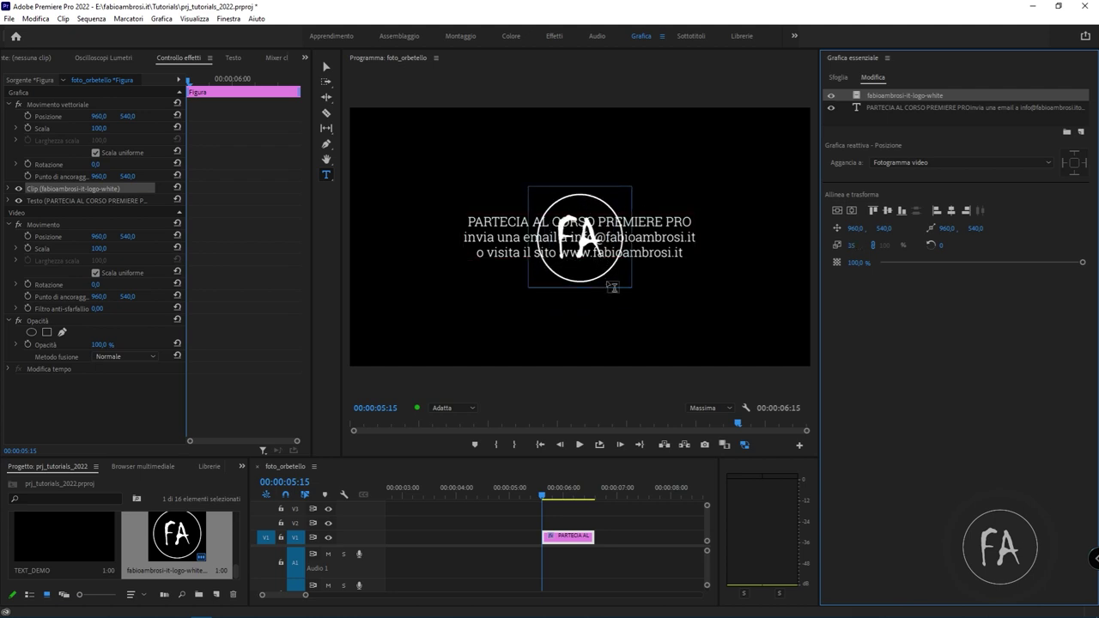
- Move the logo above the text lines and centre it horizontally in the frame
{"action": "key", "text": "v"}
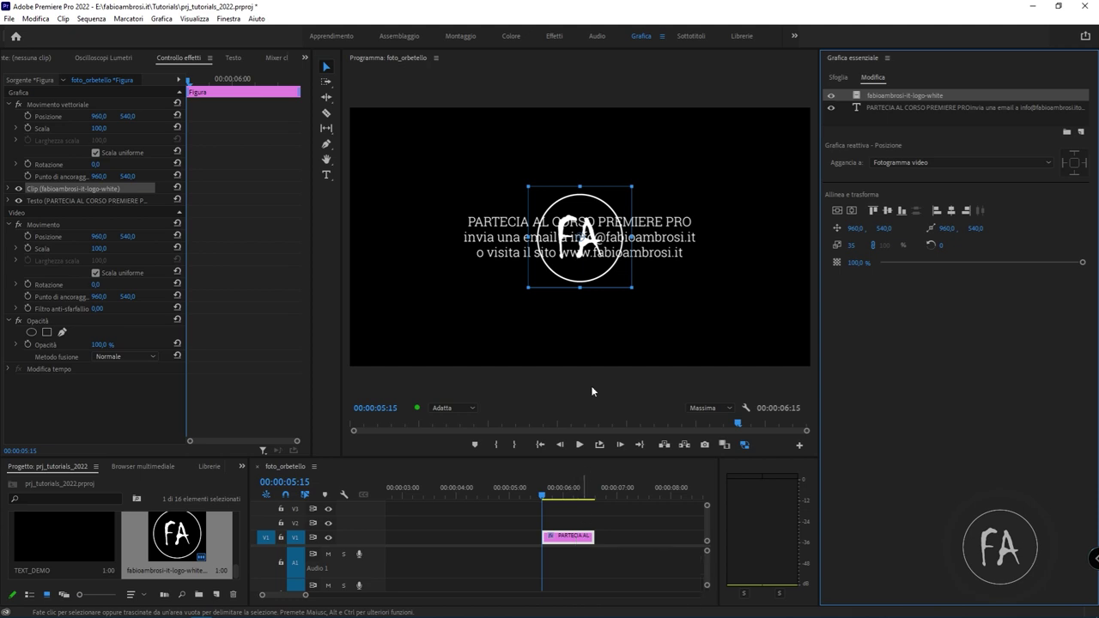
{"action": "left_click_drag", "start_coordinate": [606, 280], "coordinate": [604, 208]}
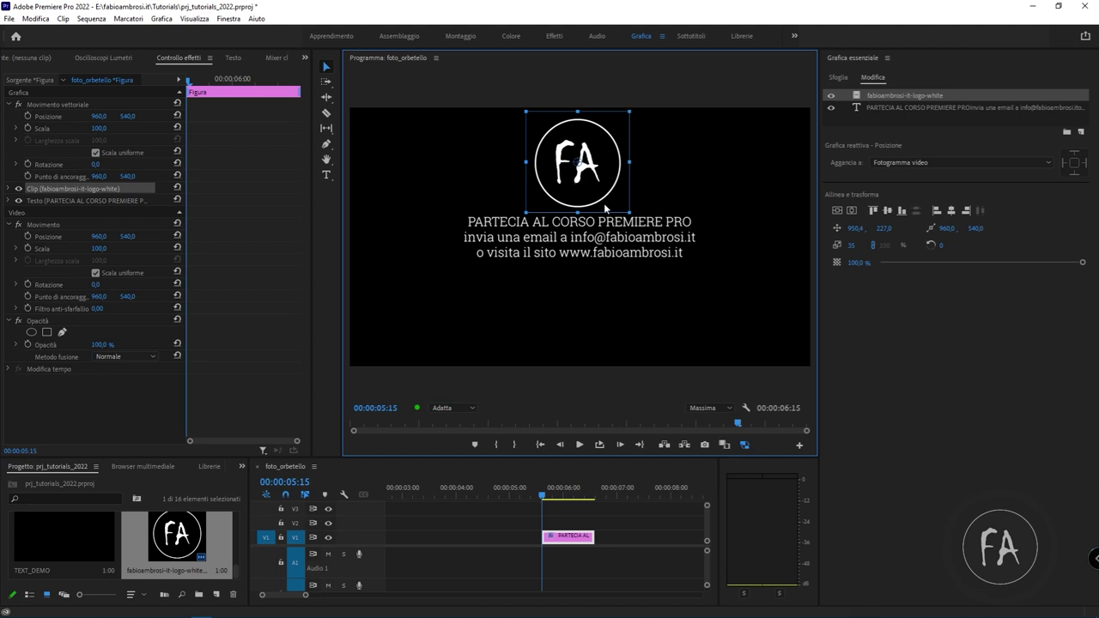
{"action": "left_click_drag", "start_coordinate": [604, 208], "coordinate": [635, 204]}
{"action": "left_click", "coordinate": [837, 211]}
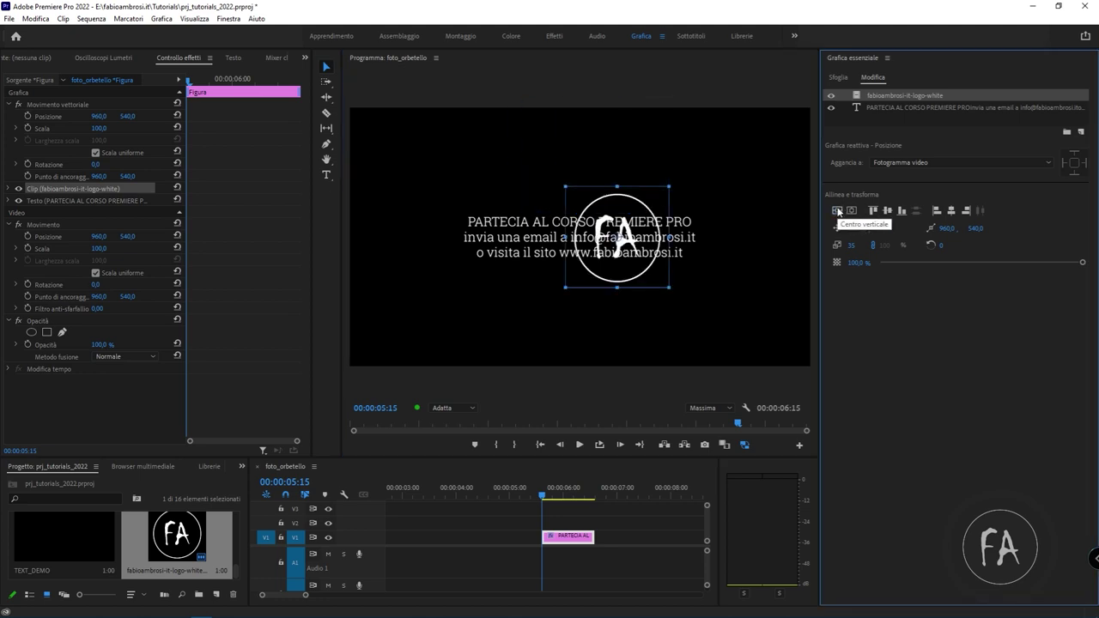
{"action": "left_click", "coordinate": [844, 212]}
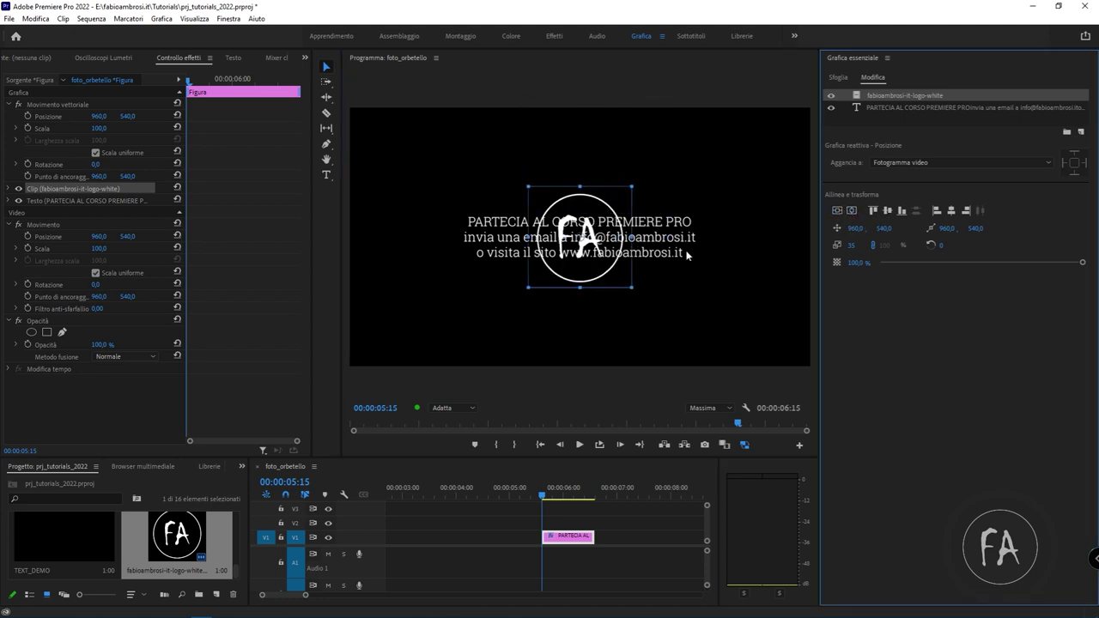
{"action": "left_click_drag", "start_coordinate": [610, 253], "coordinate": [605, 173]}
{"action": "left_click", "coordinate": [837, 211]}
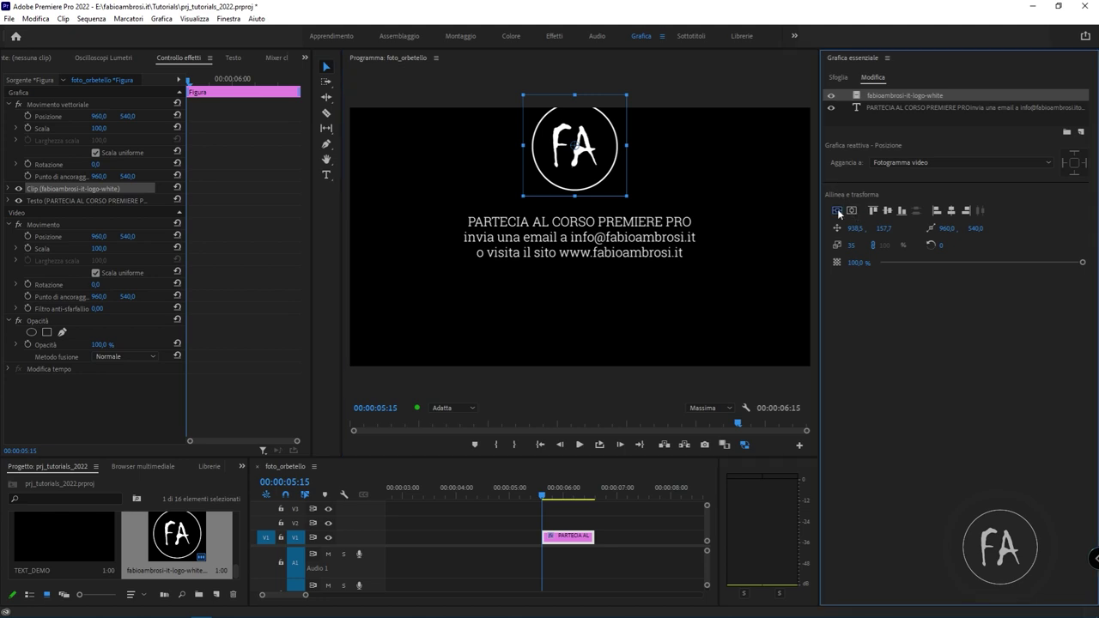
{"action": "mouse_move", "coordinate": [568, 268]}
{"action": "left_mouse_down"}
{"action": "mouse_move", "coordinate": [570, 169]}
{"action": "mouse_move", "coordinate": [573, 189]}
{"action": "left_mouse_up"}
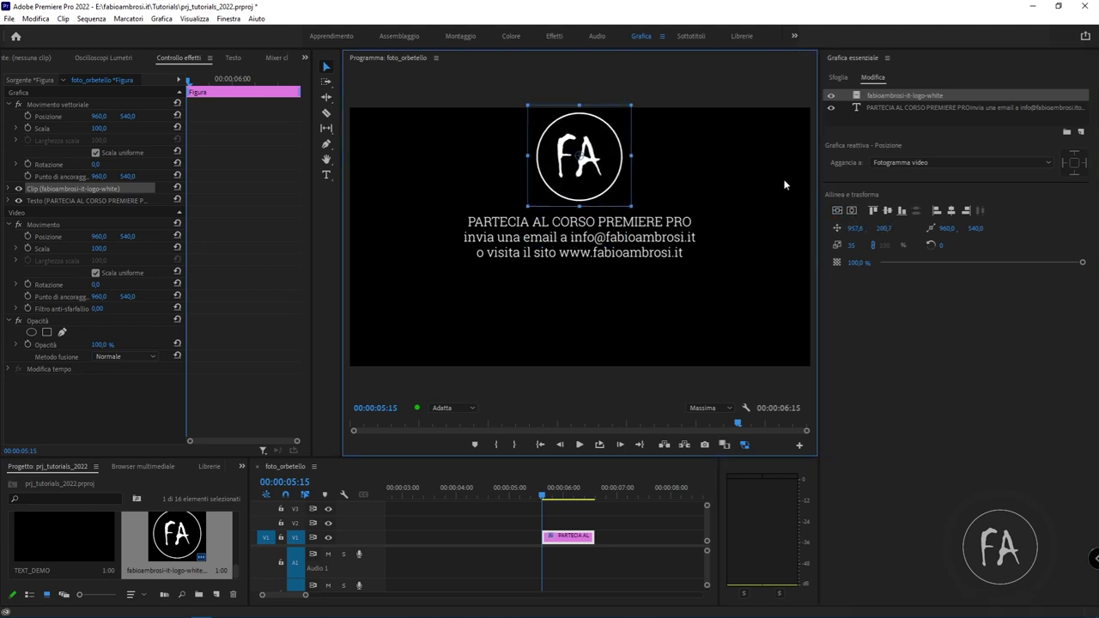
{"action": "left_click", "coordinate": [856, 214]}
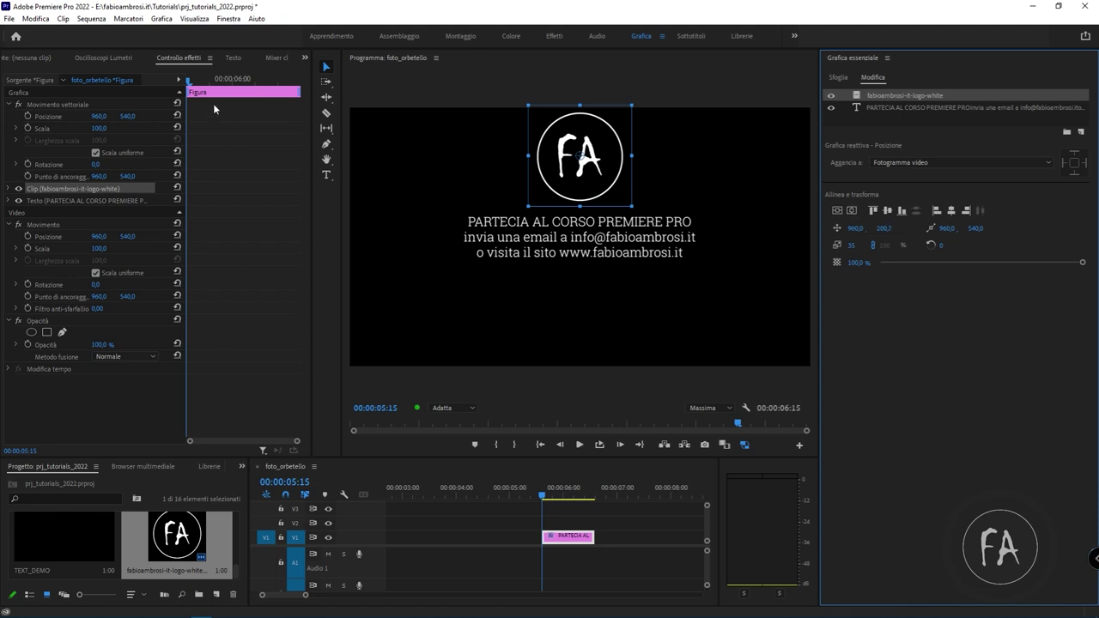
- Select logo and text together, undo a vertical-centre alignment, and drag both lower in the frame
{"action": "left_click", "coordinate": [567, 238], "text": "shift"}
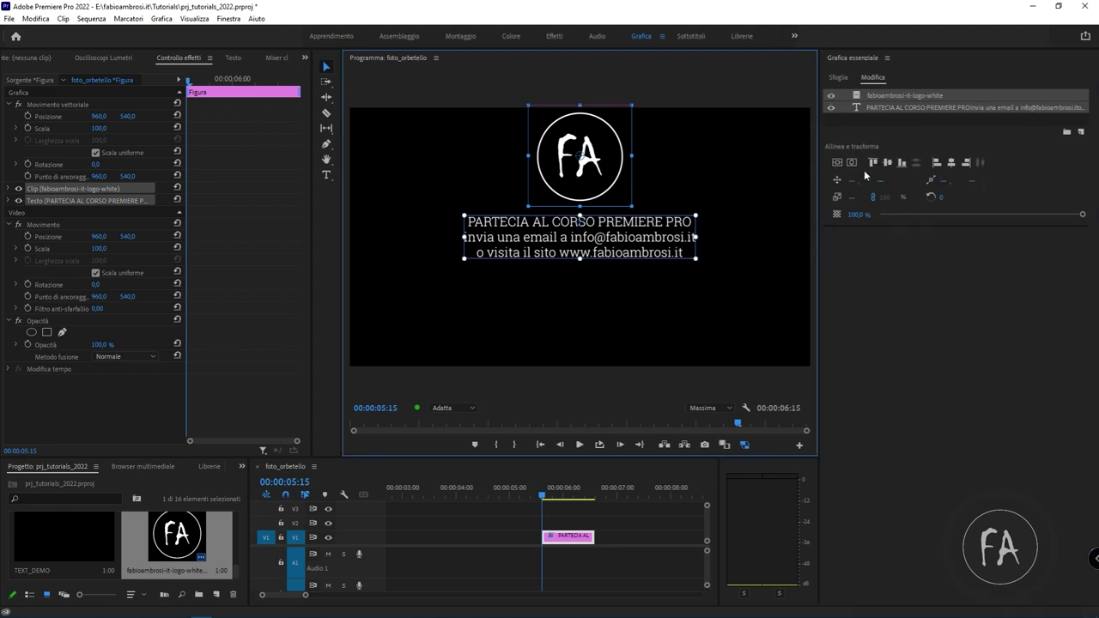
{"action": "left_click", "coordinate": [840, 163]}
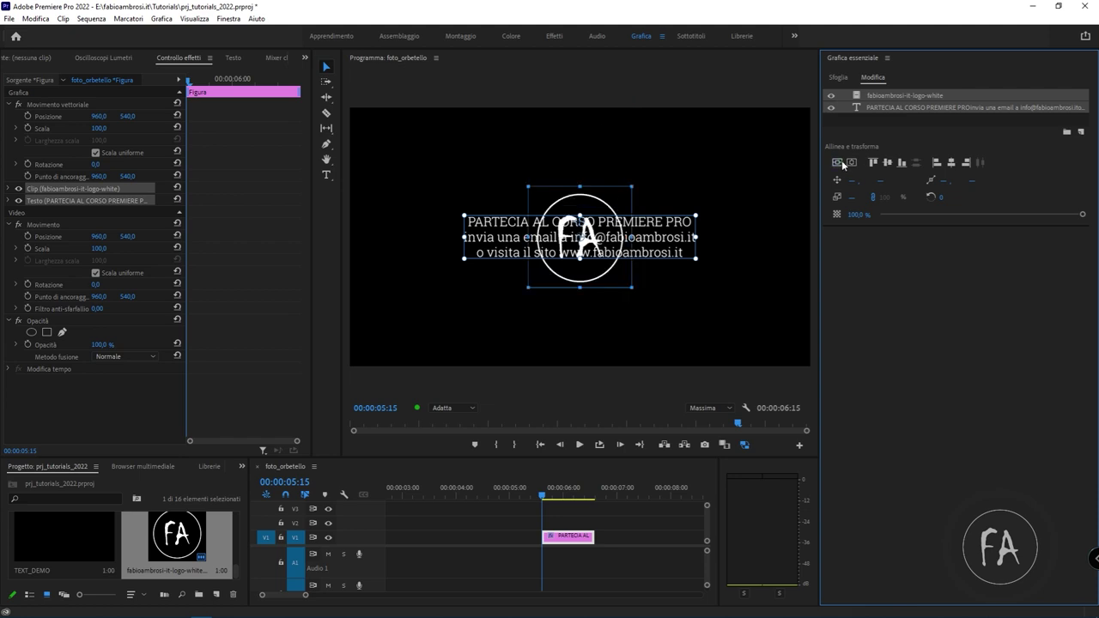
{"action": "key", "text": "ctrl+z"}
{"action": "mouse_move", "coordinate": [567, 174]}
{"action": "left_mouse_down"}
{"action": "mouse_move", "coordinate": [569, 231]}
{"action": "mouse_move", "coordinate": [573, 224]}
{"action": "left_mouse_up"}
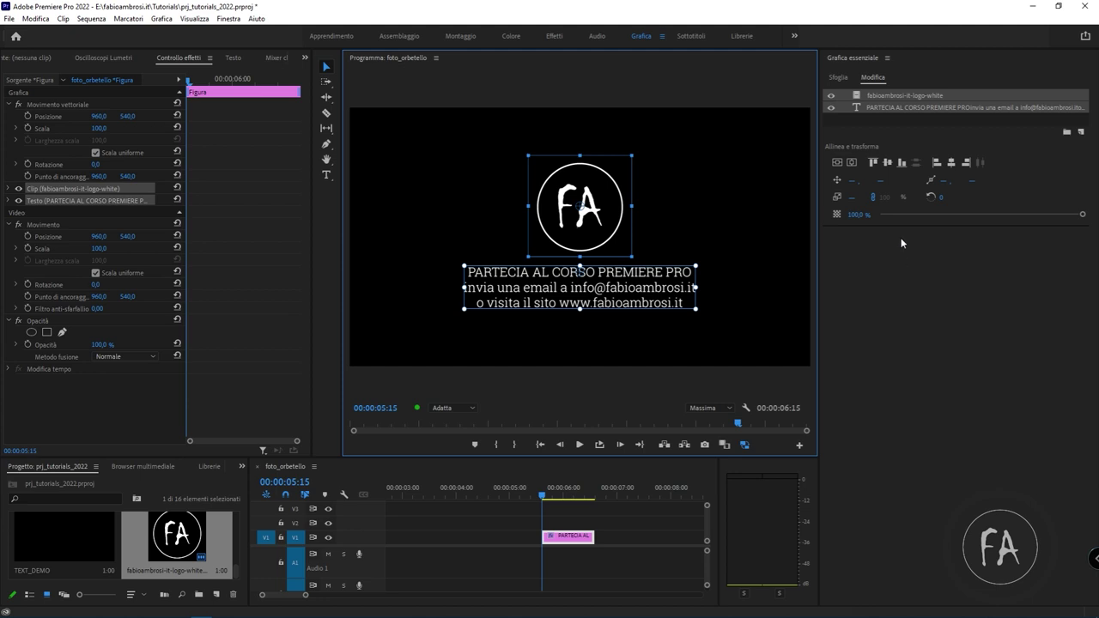
{"action": "left_click", "coordinate": [881, 122]}
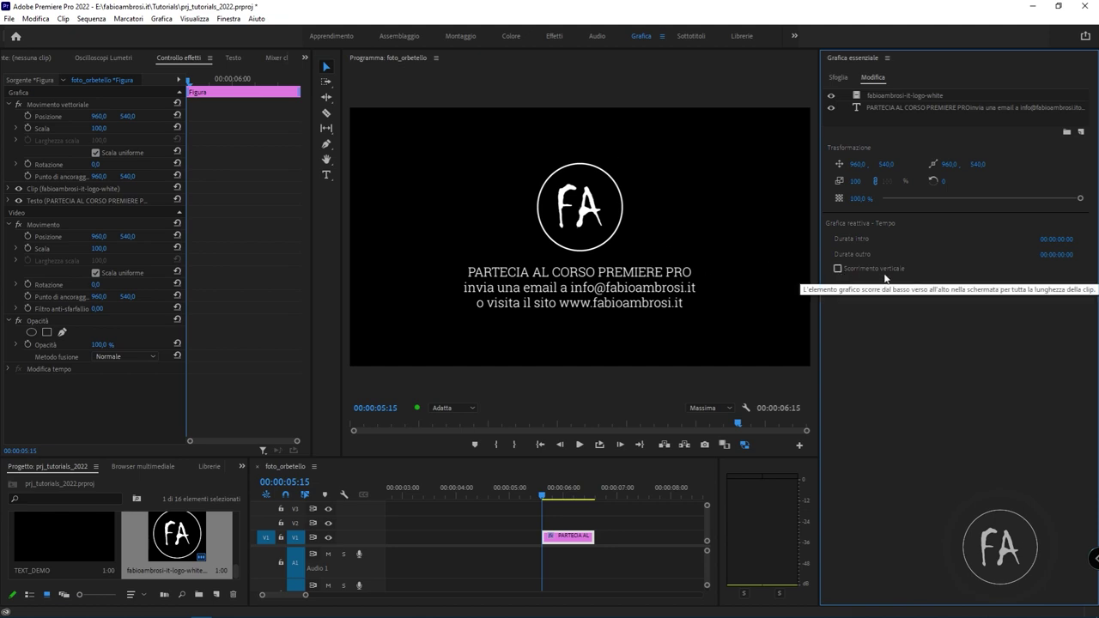
- Turn on Scorrimento verticale (vertical roll) for the graphic in Essential Graphics
{"action": "left_click", "coordinate": [876, 269]}
{"action": "mouse_move", "coordinate": [801, 148]}
{"action": "left_mouse_down"}
{"action": "mouse_move", "coordinate": [811, 248]}
{"action": "mouse_move", "coordinate": [793, 240]}
{"action": "mouse_move", "coordinate": [798, 204]}
{"action": "mouse_move", "coordinate": [801, 333]}
{"action": "mouse_move", "coordinate": [814, 227]}
{"action": "left_mouse_up"}
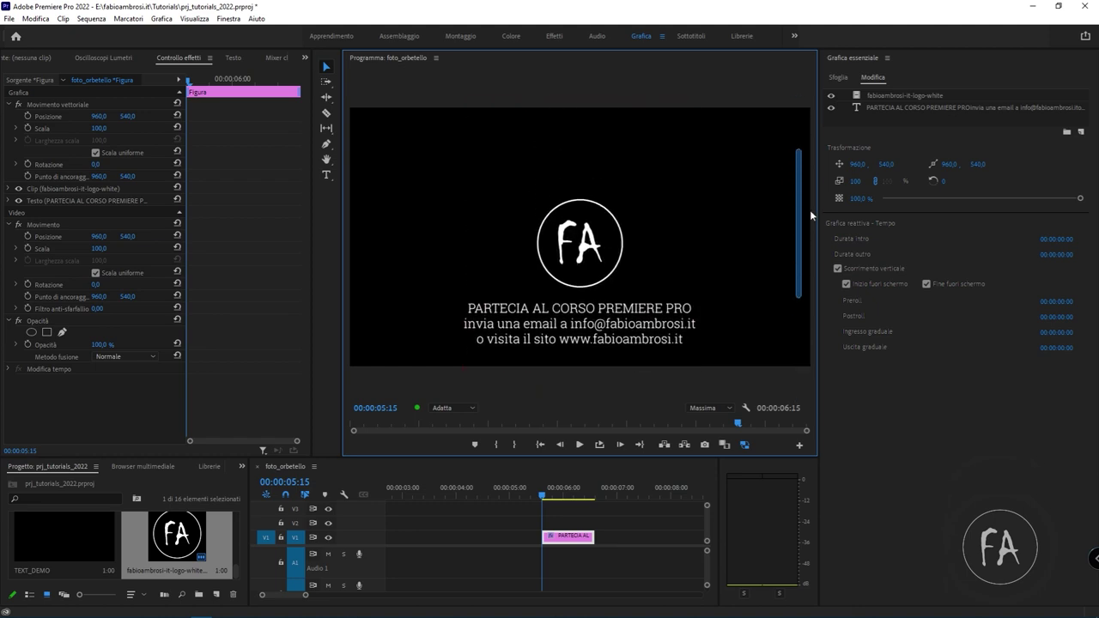
- Preview the roll, zoom the timeline out, and lengthen the graphic clip
{"action": "left_click", "coordinate": [537, 487]}
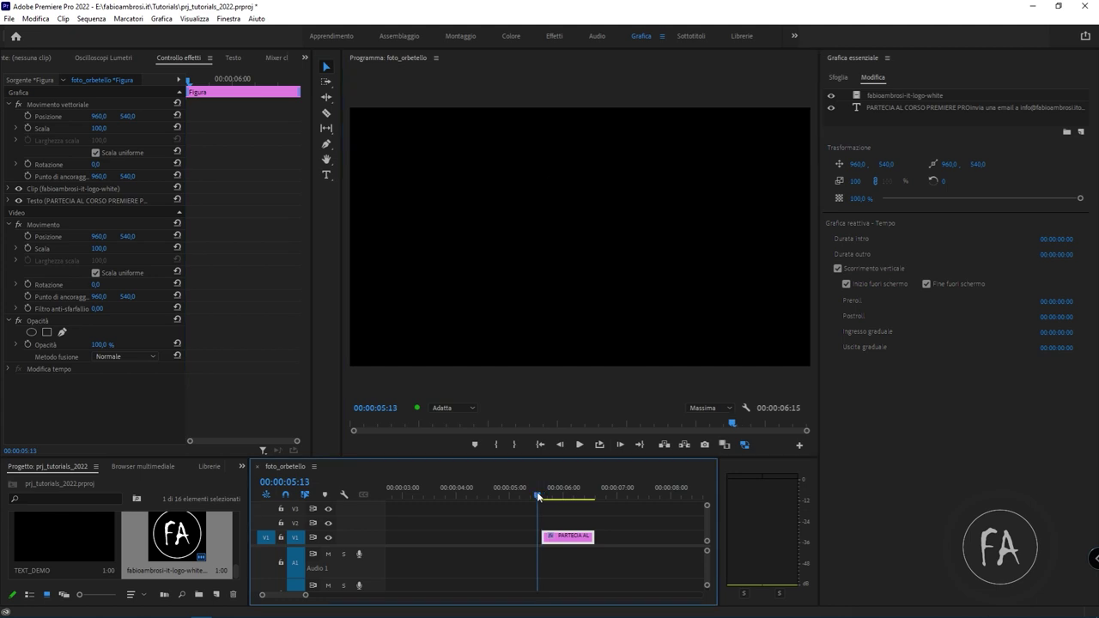
{"action": "key", "text": "space"}
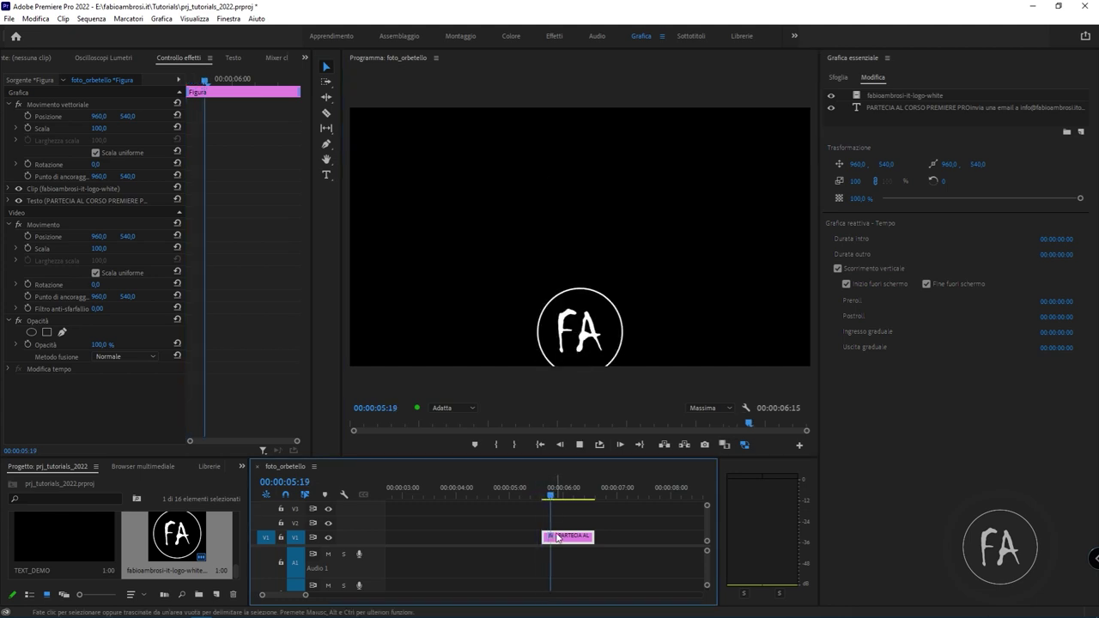
{"action": "scroll", "coordinate": [557, 507], "scroll_direction": "up", "scroll_amount": 3}
{"action": "left_click_drag", "start_coordinate": [559, 487], "coordinate": [658, 487]}
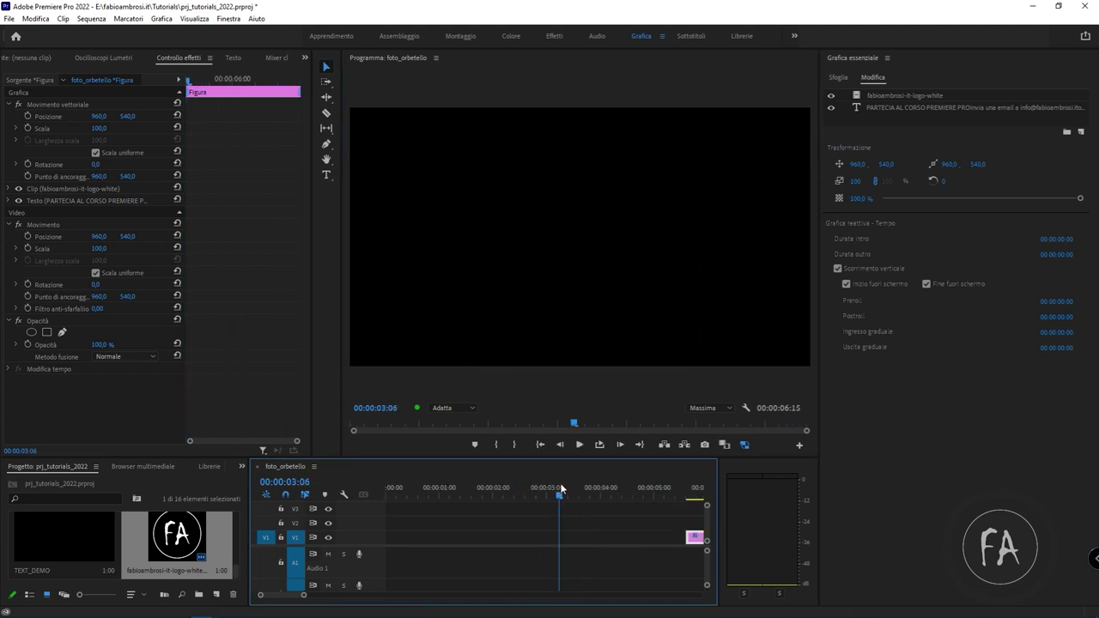
{"action": "key", "text": "minus"}
{"action": "key", "text": "minus"}
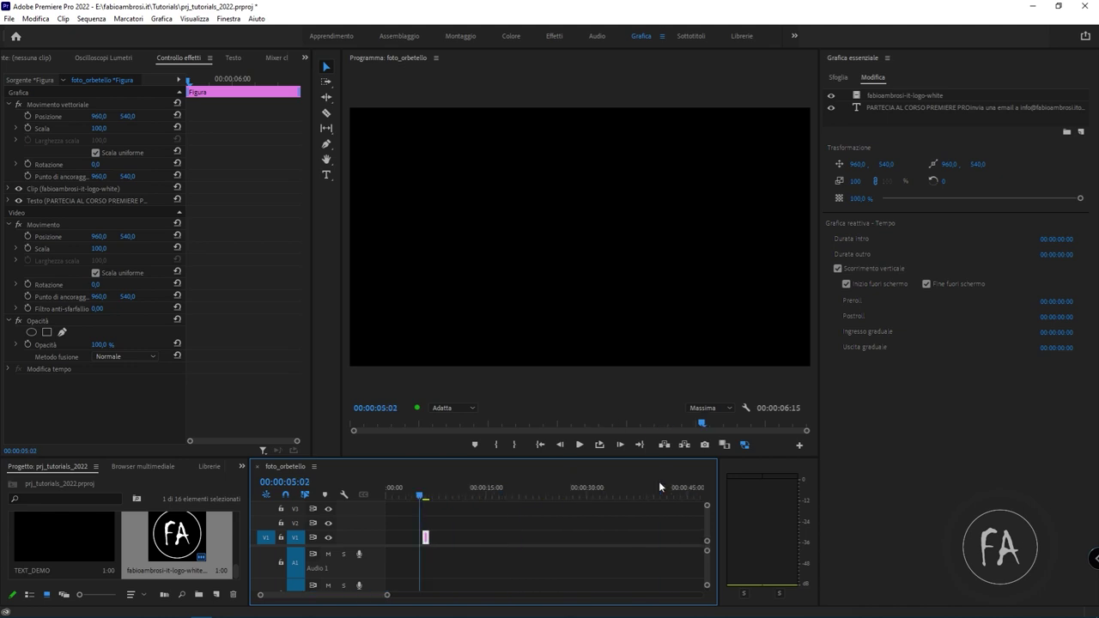
{"action": "mouse_move", "coordinate": [430, 537]}
{"action": "left_mouse_down"}
{"action": "mouse_move", "coordinate": [577, 536]}
{"action": "mouse_move", "coordinate": [510, 541]}
{"action": "left_mouse_up"}
{"action": "key", "text": "space"}
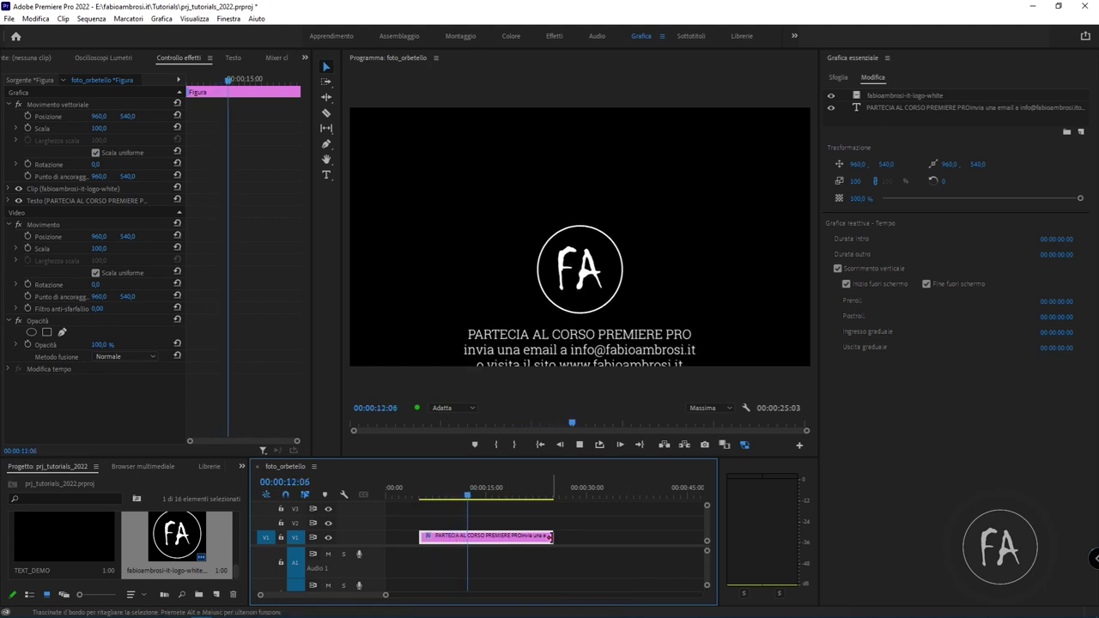
- Trim the clip to end near 00:00:13:09 and preview the roll around 00:00:09
{"action": "left_click_drag", "start_coordinate": [549, 538], "coordinate": [472, 538]}
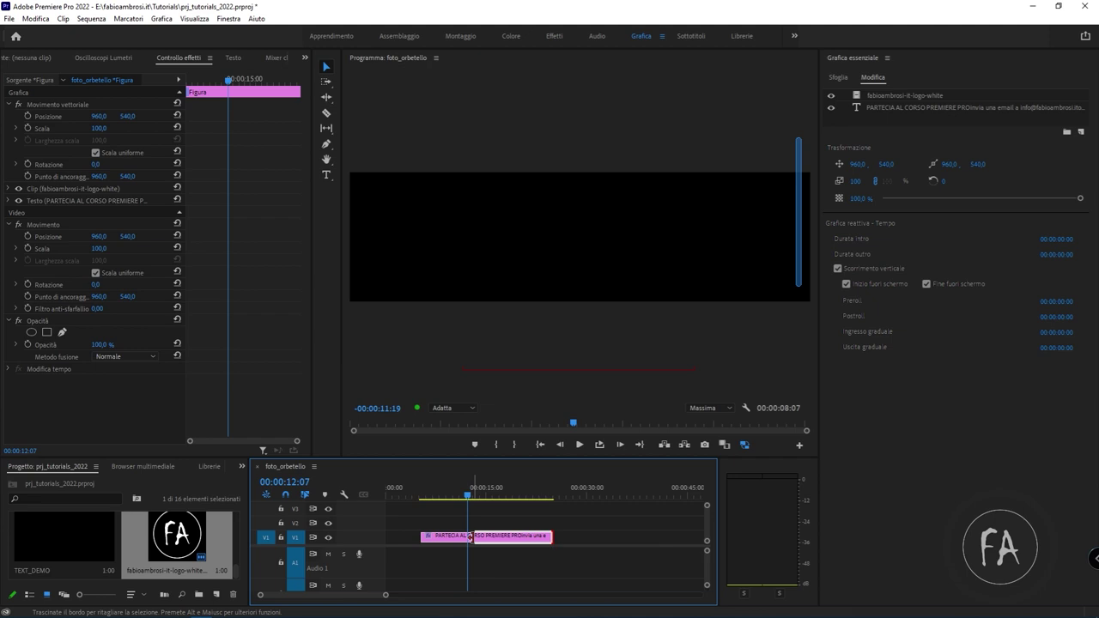
{"action": "left_click_drag", "start_coordinate": [436, 496], "coordinate": [419, 496]}
{"action": "key", "text": "space"}
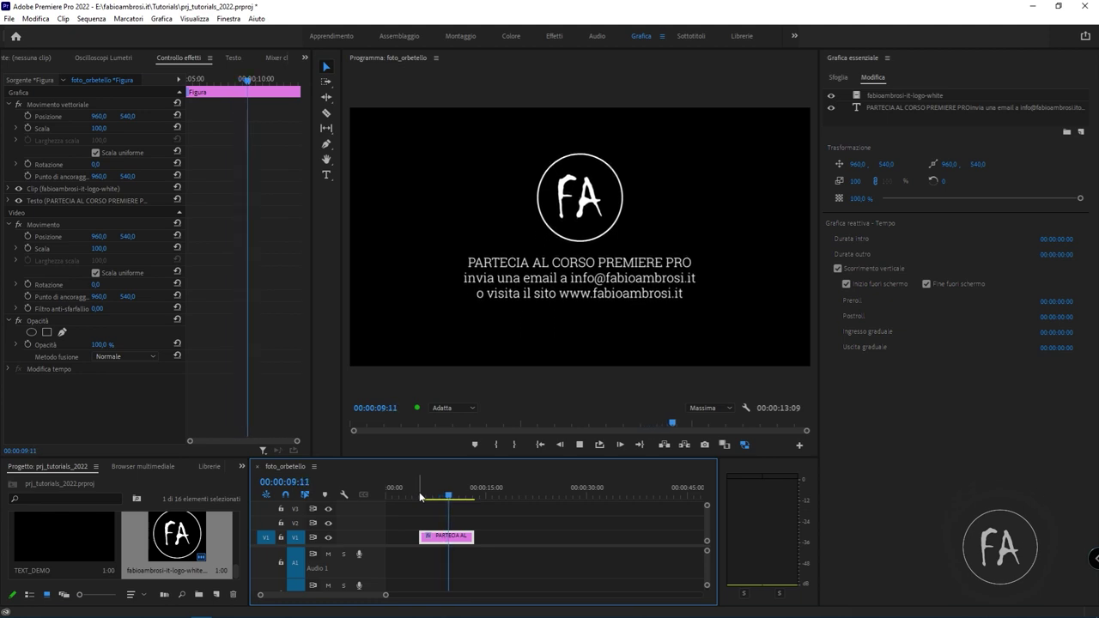
{"action": "key", "text": "space"}
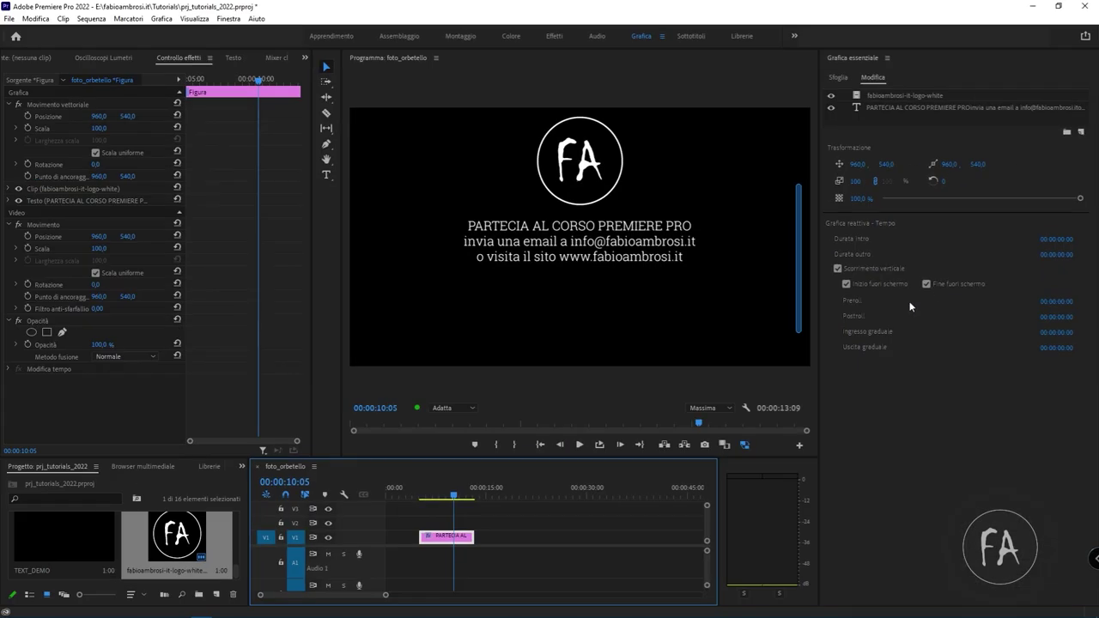
{"action": "mouse_move", "coordinate": [448, 490]}
{"action": "left_mouse_down"}
{"action": "mouse_move", "coordinate": [431, 490]}
{"action": "mouse_move", "coordinate": [457, 486]}
{"action": "mouse_move", "coordinate": [452, 479]}
{"action": "mouse_move", "coordinate": [450, 496]}
{"action": "left_mouse_up"}
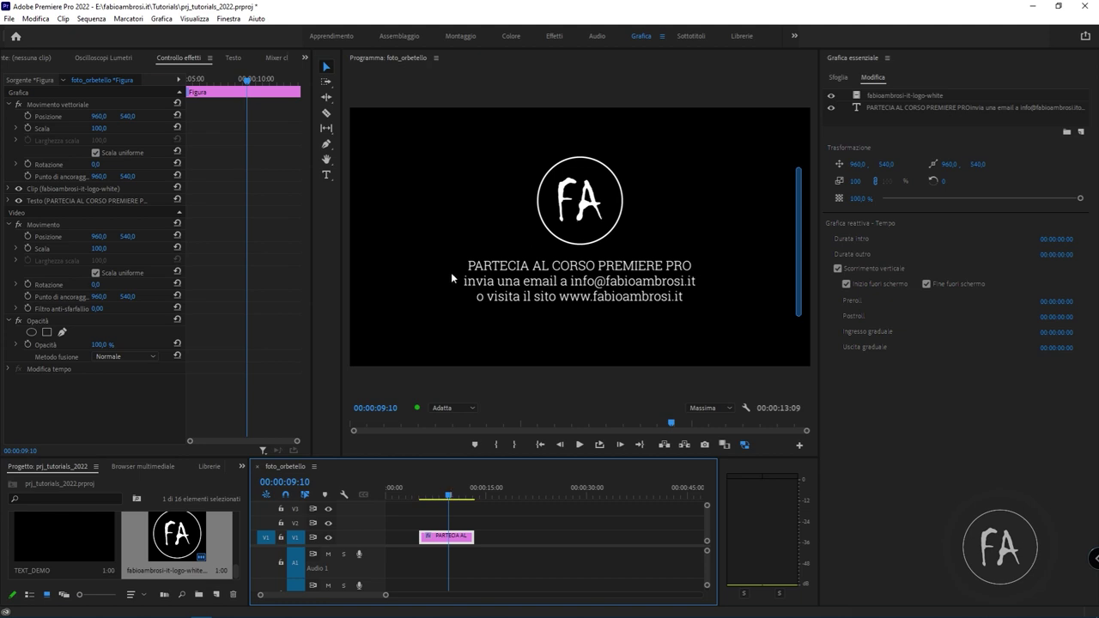
{"action": "left_click_drag", "start_coordinate": [445, 493], "coordinate": [446, 495]}
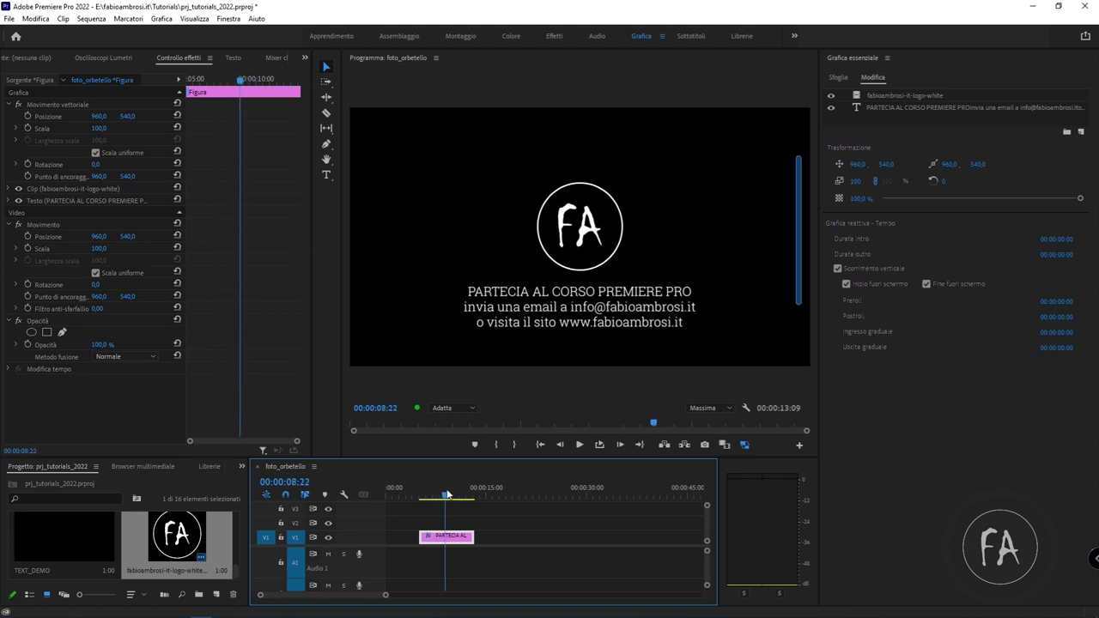
- Create a new legacy title, Titolo 03, and widen the title editor window
{"action": "left_click", "coordinate": [10, 19]}
{"action": "mouse_move", "coordinate": [129, 31]}
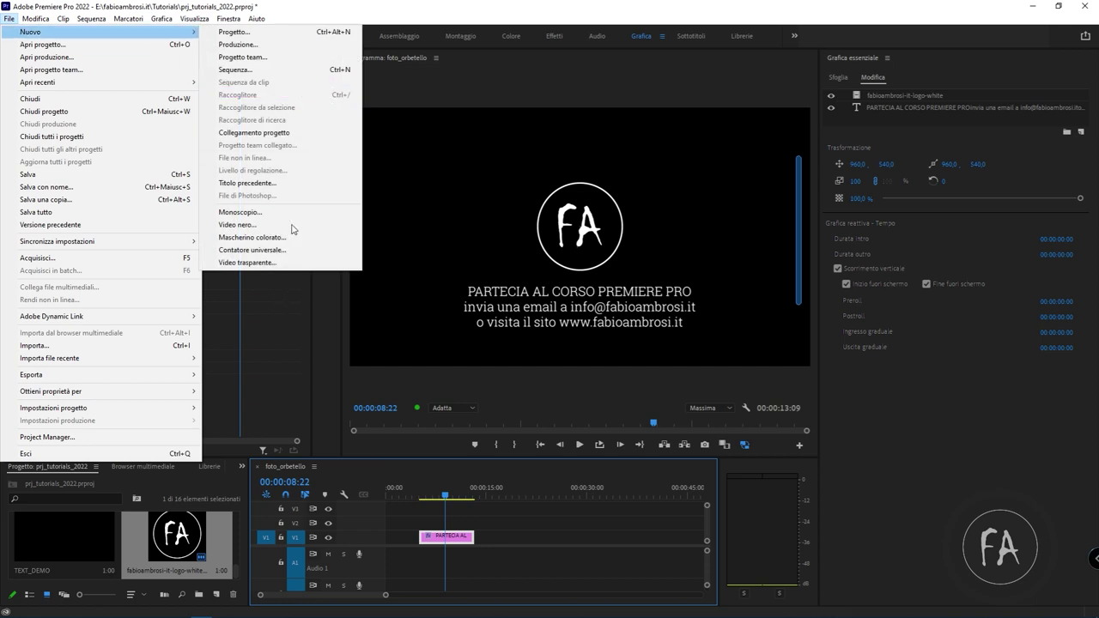
{"action": "left_click", "coordinate": [308, 183]}
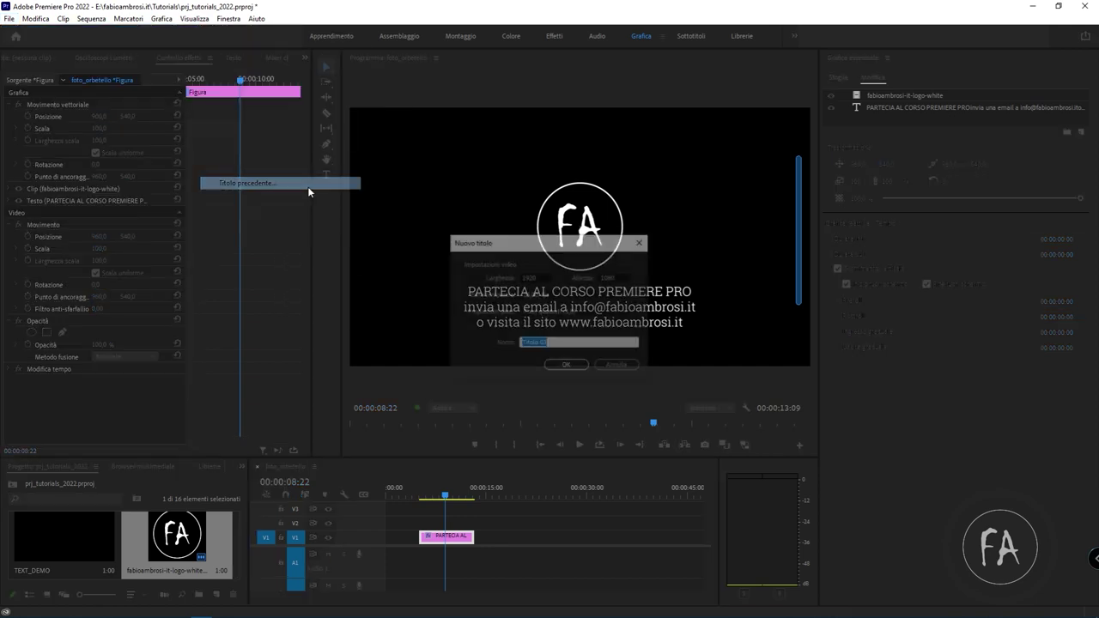
{"action": "left_click", "coordinate": [567, 365]}
{"action": "mouse_move", "coordinate": [326, 53]}
{"action": "left_mouse_down"}
{"action": "mouse_move", "coordinate": [532, 94]}
{"action": "mouse_move", "coordinate": [567, 146]}
{"action": "left_mouse_up"}
{"action": "left_click", "coordinate": [325, 181]}
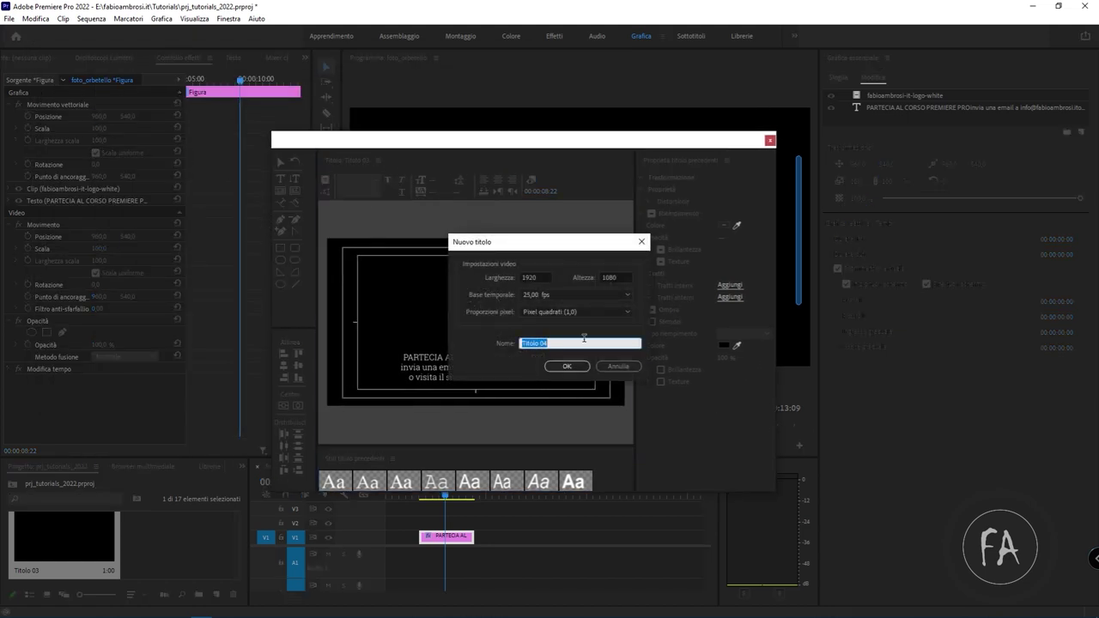
{"action": "key", "text": "Escape"}
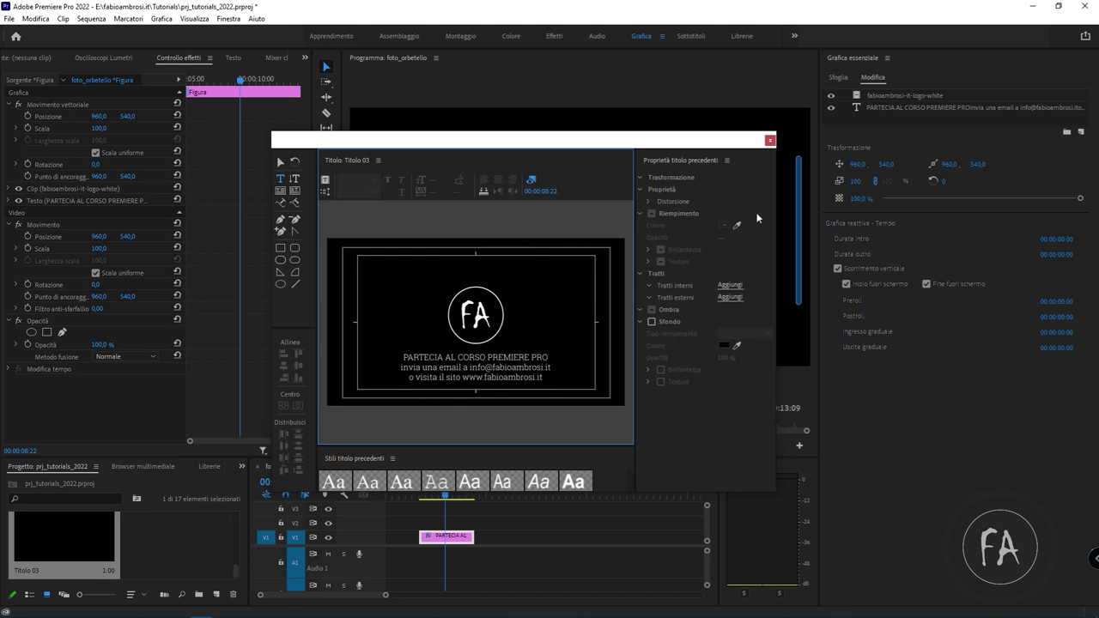
{"action": "left_click_drag", "start_coordinate": [779, 217], "coordinate": [1097, 217]}
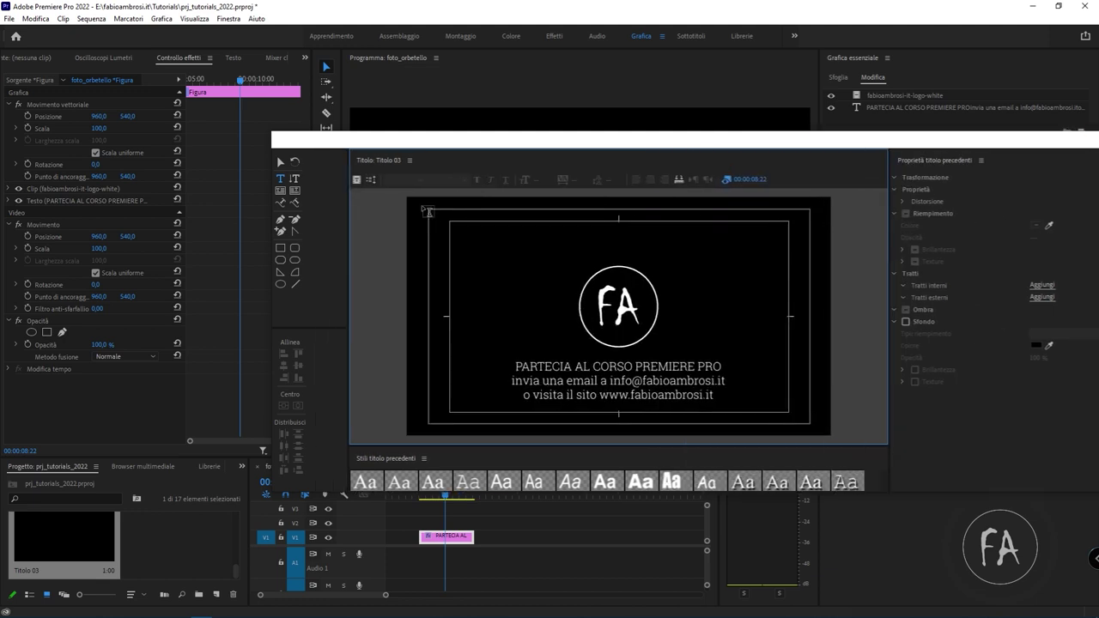
- Open the Roll/Crawl options and cancel them without changes
{"action": "left_click", "coordinate": [371, 181]}
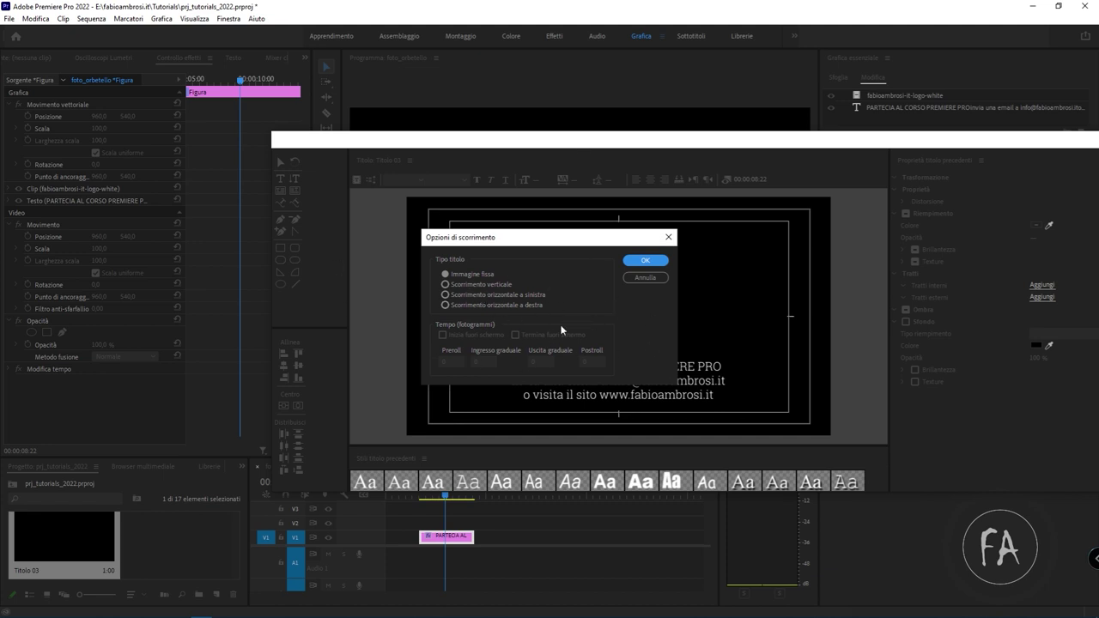
{"action": "left_click", "coordinate": [646, 277]}
{"action": "left_click_drag", "start_coordinate": [681, 136], "coordinate": [609, 79]}
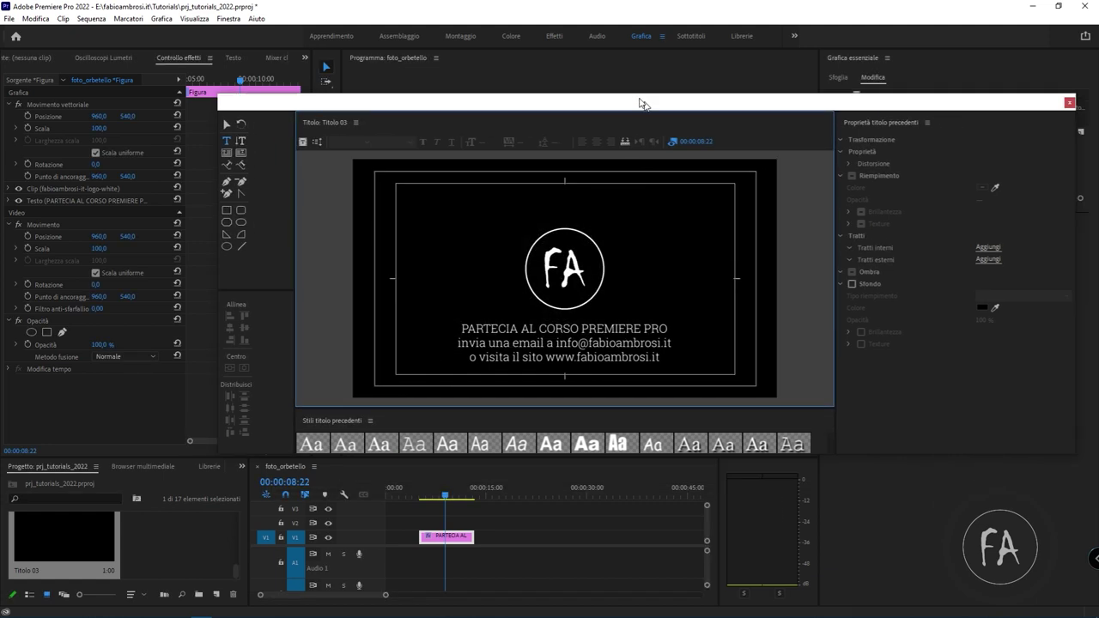
- Close the legacy title editor, scrub further into the roll, and open Grafica > Nuovo livello
{"action": "left_click", "coordinate": [1050, 83]}
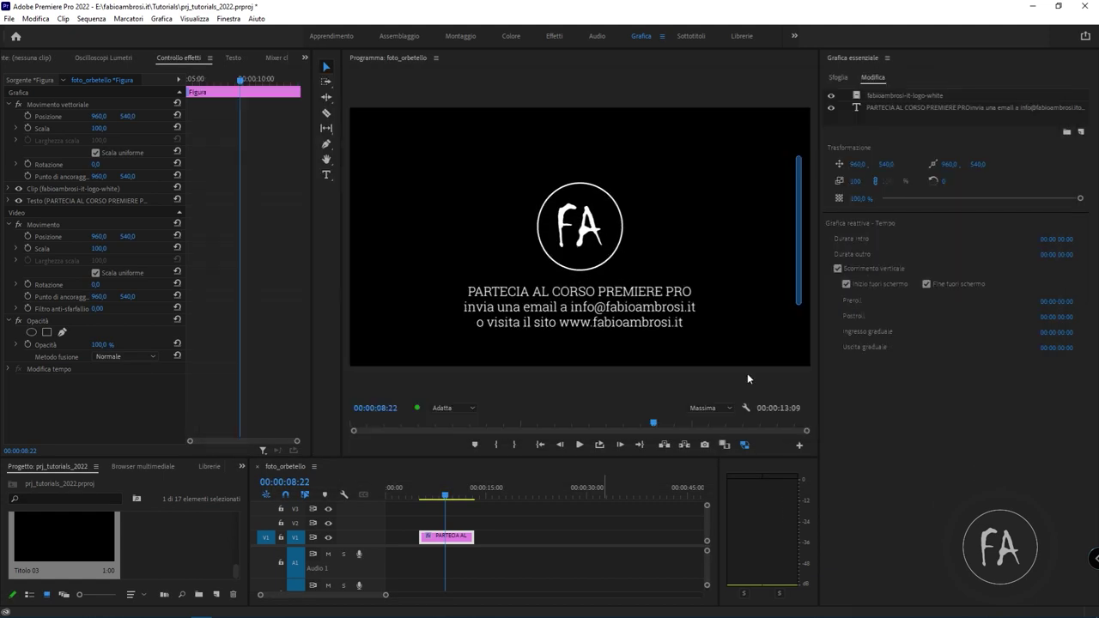
{"action": "left_click", "coordinate": [893, 481]}
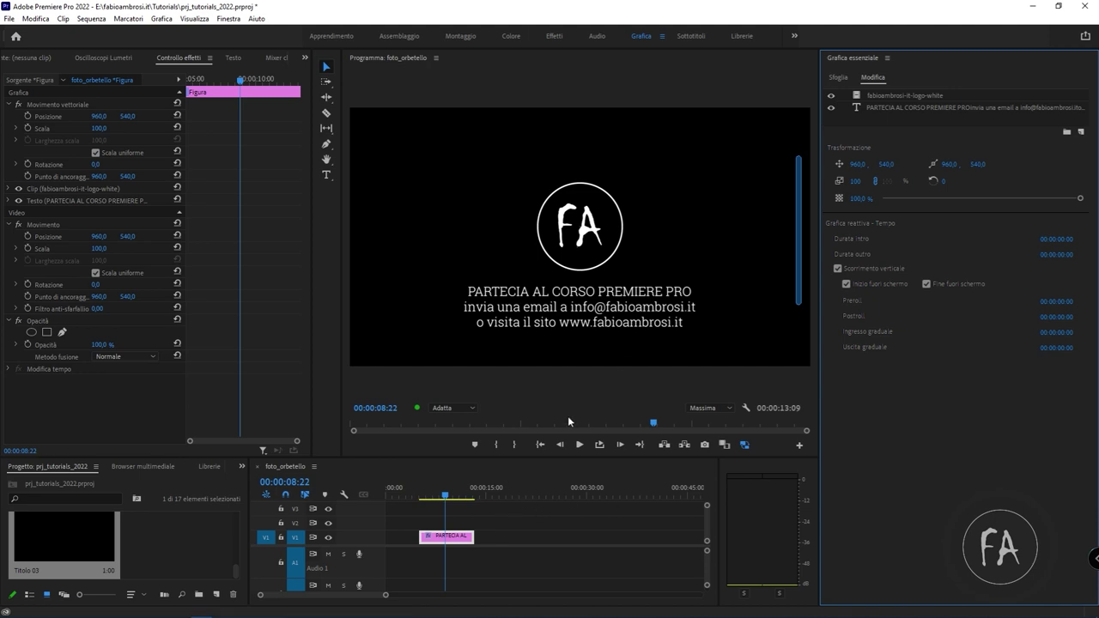
{"action": "left_click_drag", "start_coordinate": [446, 488], "coordinate": [449, 499]}
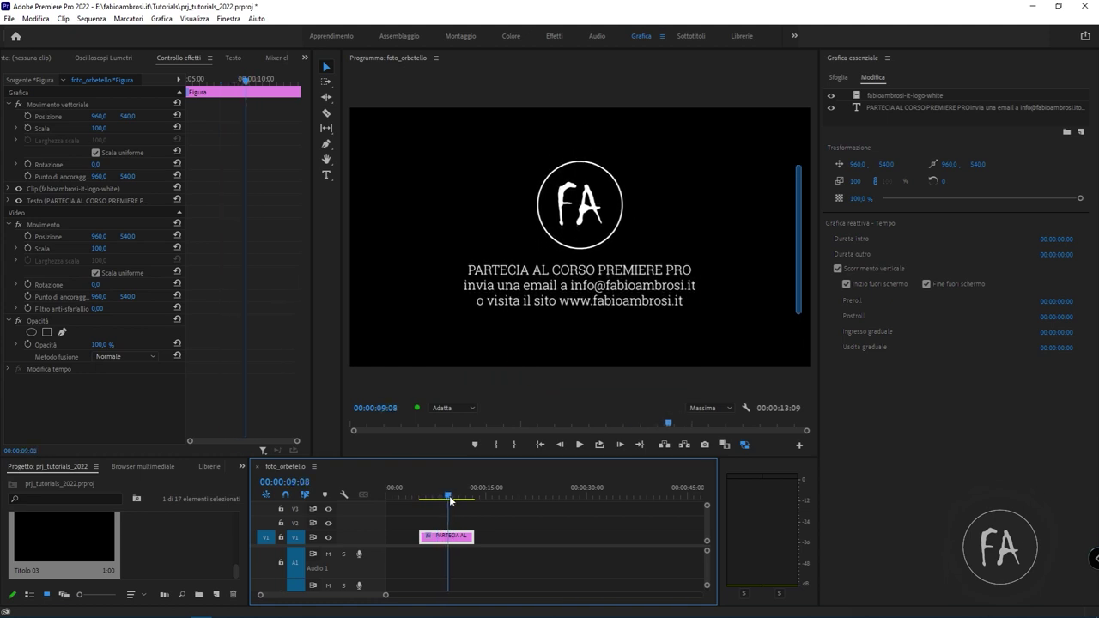
{"action": "left_click", "coordinate": [942, 487]}
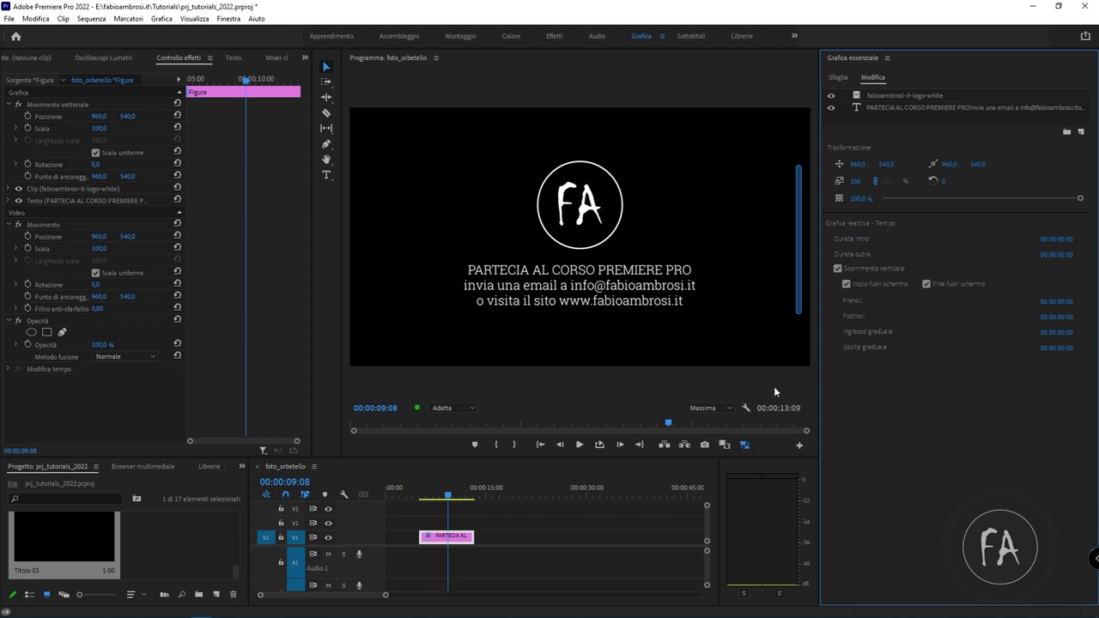
{"action": "left_click", "coordinate": [162, 18]}
- Add a Rettangolo shape and stretch it into a wide rectangle below the contact text
{"action": "mouse_move", "coordinate": [188, 61]}
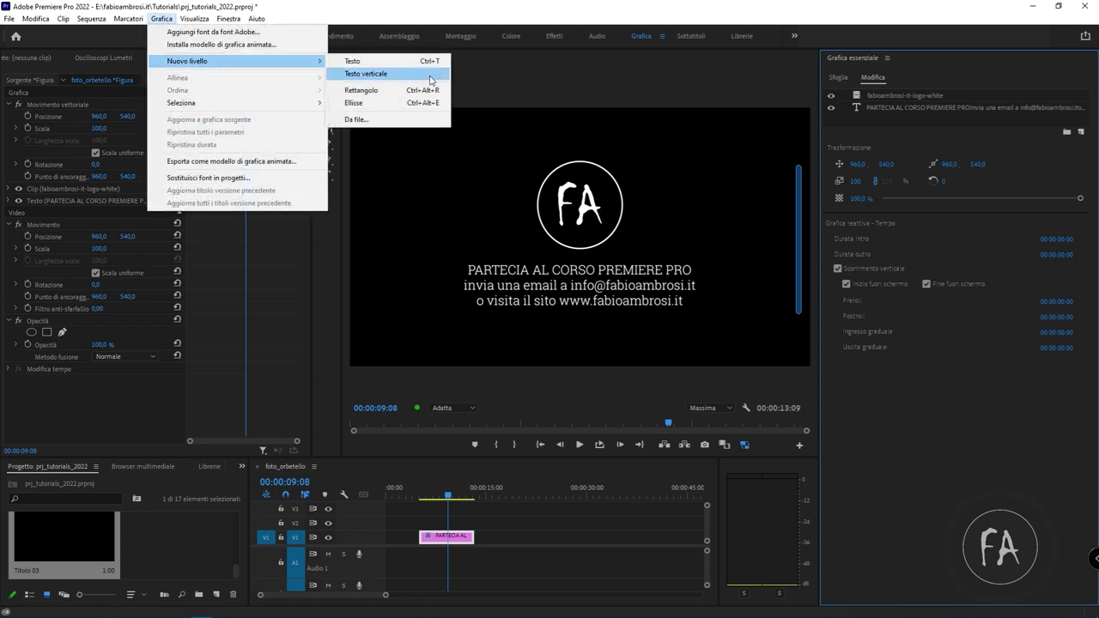
{"action": "left_click", "coordinate": [360, 90]}
{"action": "mouse_move", "coordinate": [616, 259]}
{"action": "left_mouse_down"}
{"action": "mouse_move", "coordinate": [728, 240]}
{"action": "mouse_move", "coordinate": [624, 325]}
{"action": "mouse_move", "coordinate": [622, 340]}
{"action": "left_mouse_up"}
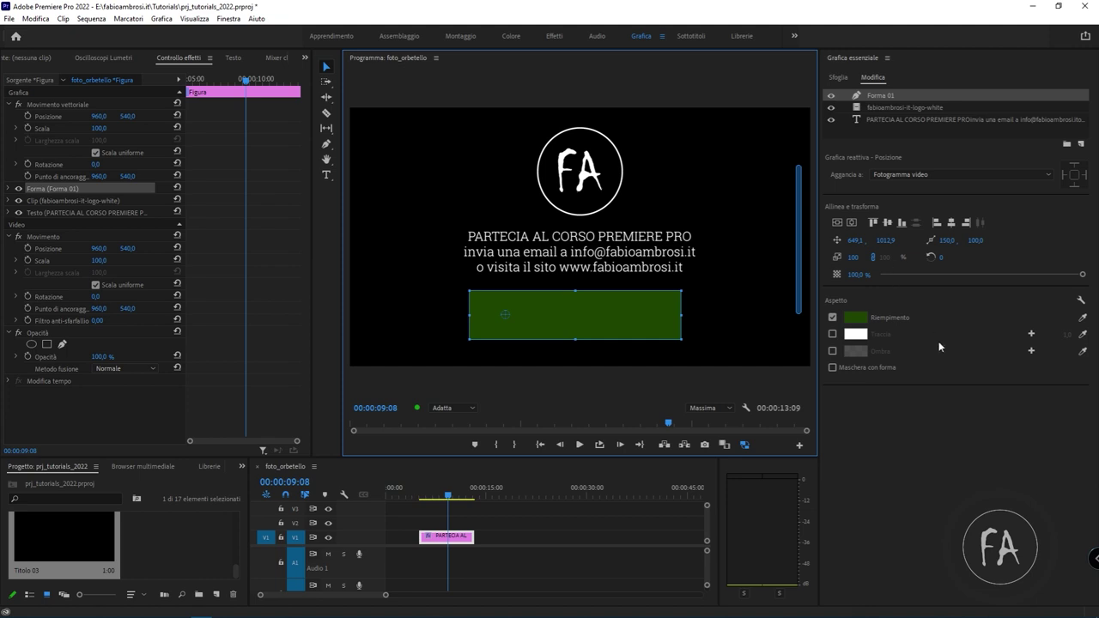
- Turn off the rectangle's Riempimento fill and enable a thick white Traccia stroke of 11,0
{"action": "left_click", "coordinate": [831, 318]}
{"action": "left_click", "coordinate": [832, 334]}
{"action": "mouse_move", "coordinate": [1066, 334]}
{"action": "left_mouse_down"}
{"action": "mouse_move", "coordinate": [1049, 334]}
{"action": "mouse_move", "coordinate": [1073, 337]}
{"action": "left_mouse_up"}
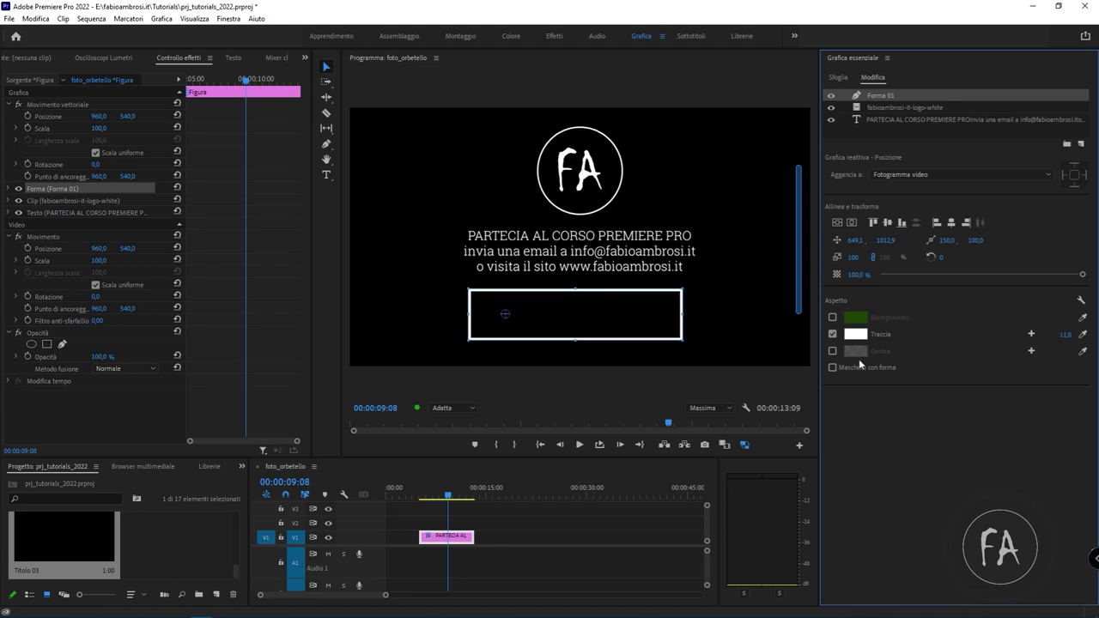